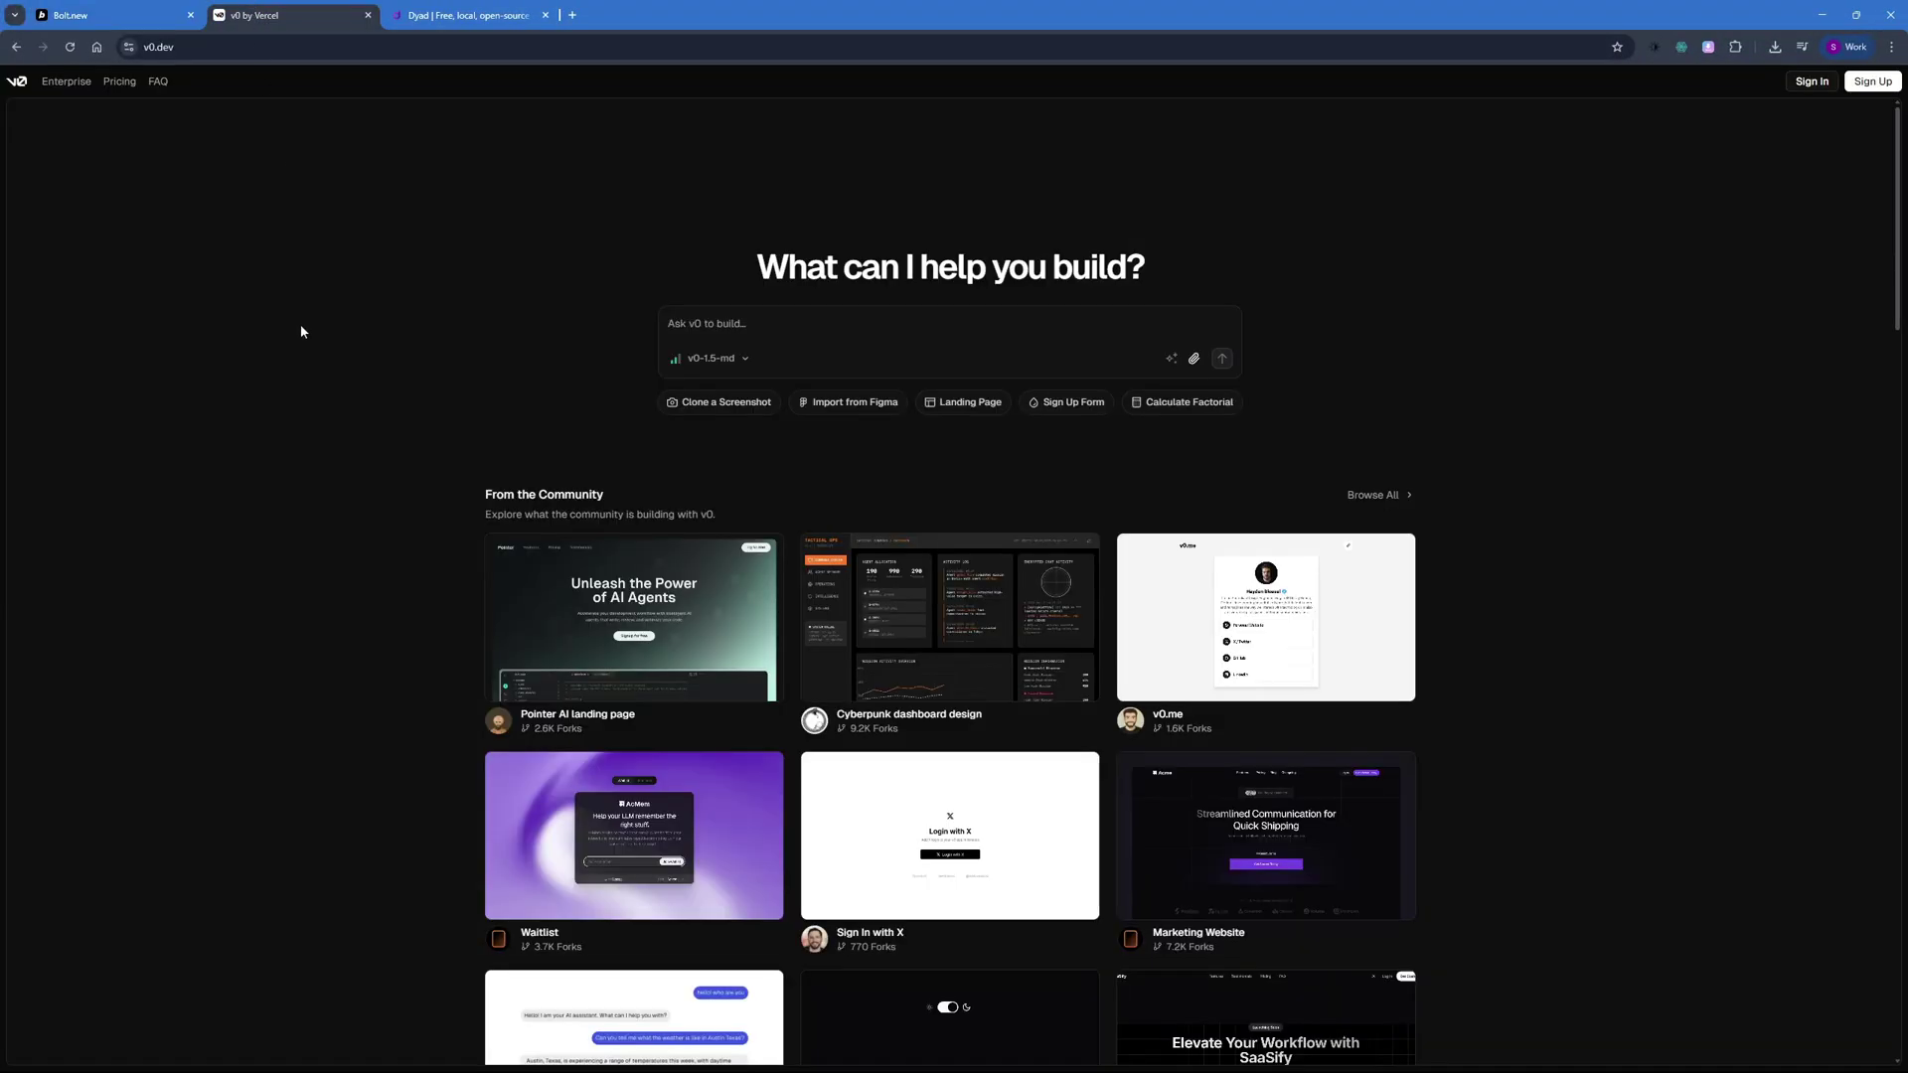
Step: Switch to the Dyad website and read its free, local, open-source tagline and competitor names
left_click(467, 15)
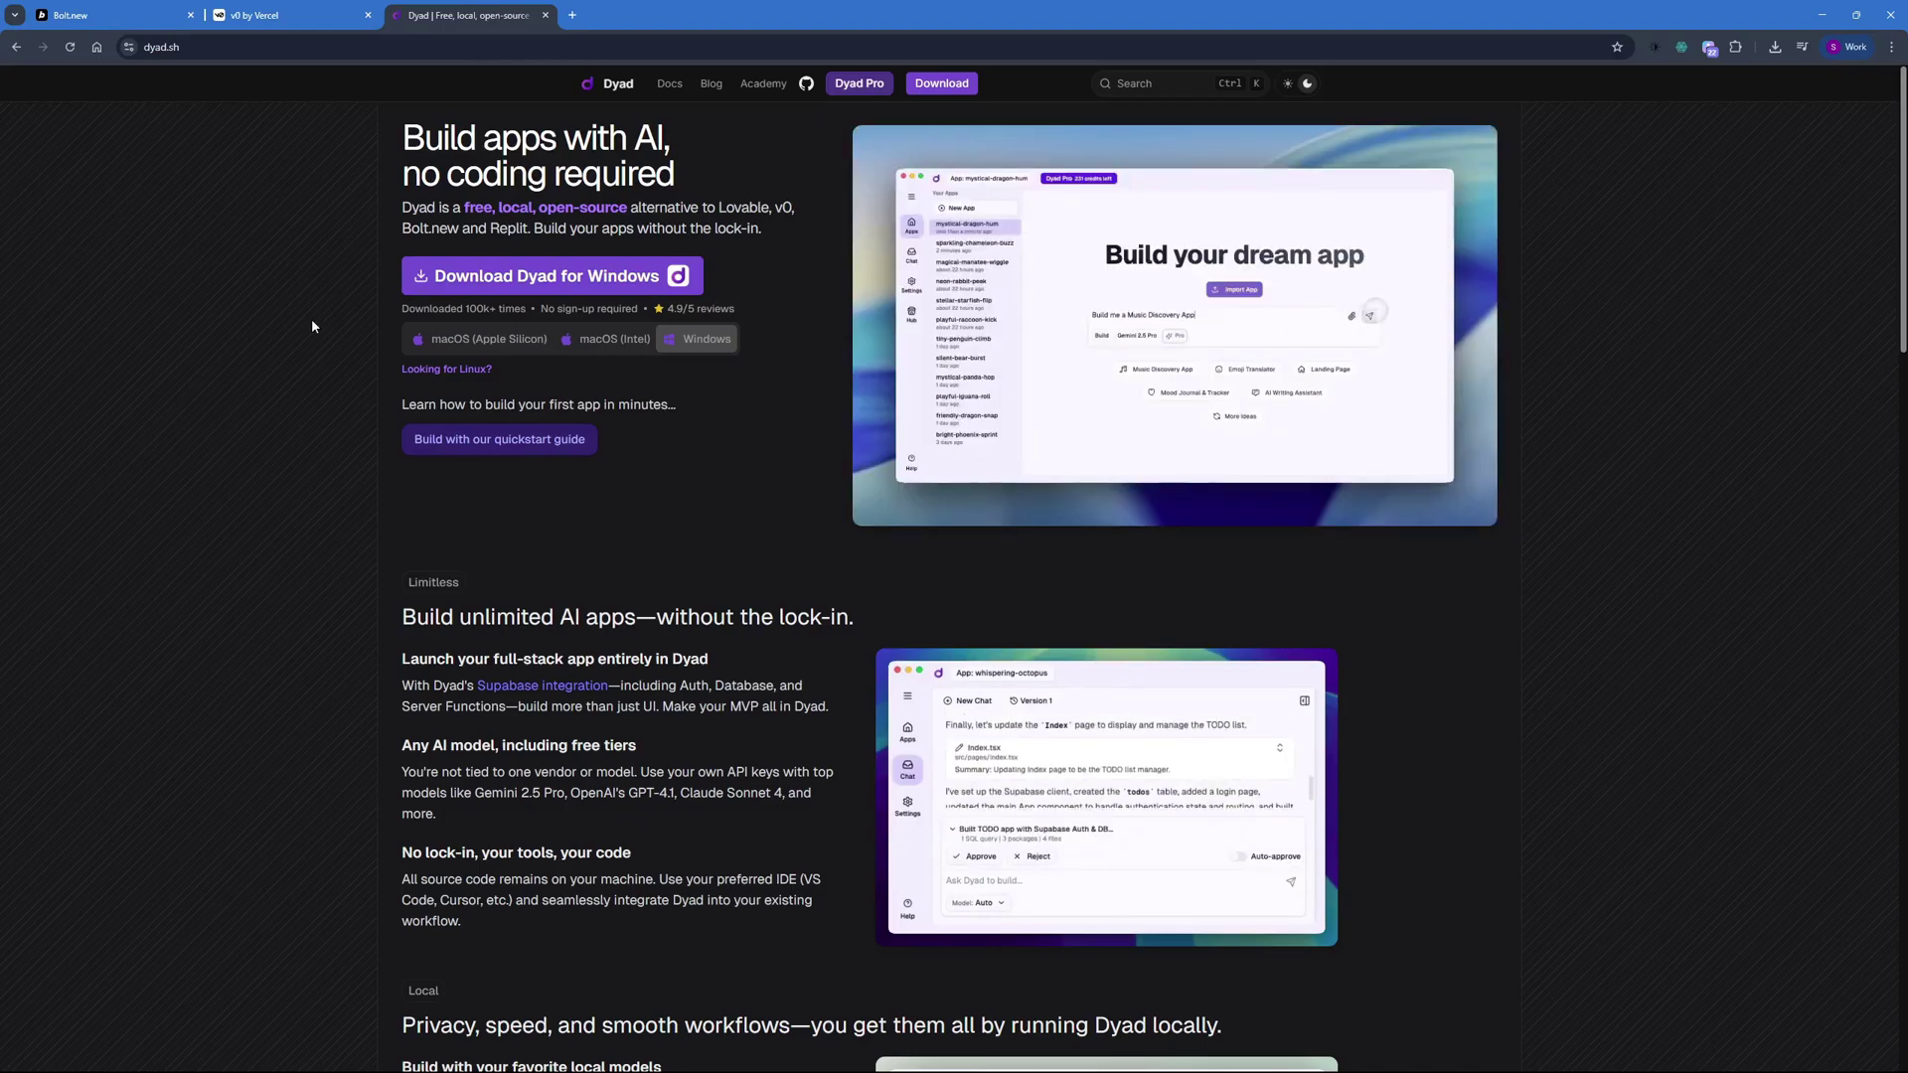
key("ctrl+l")
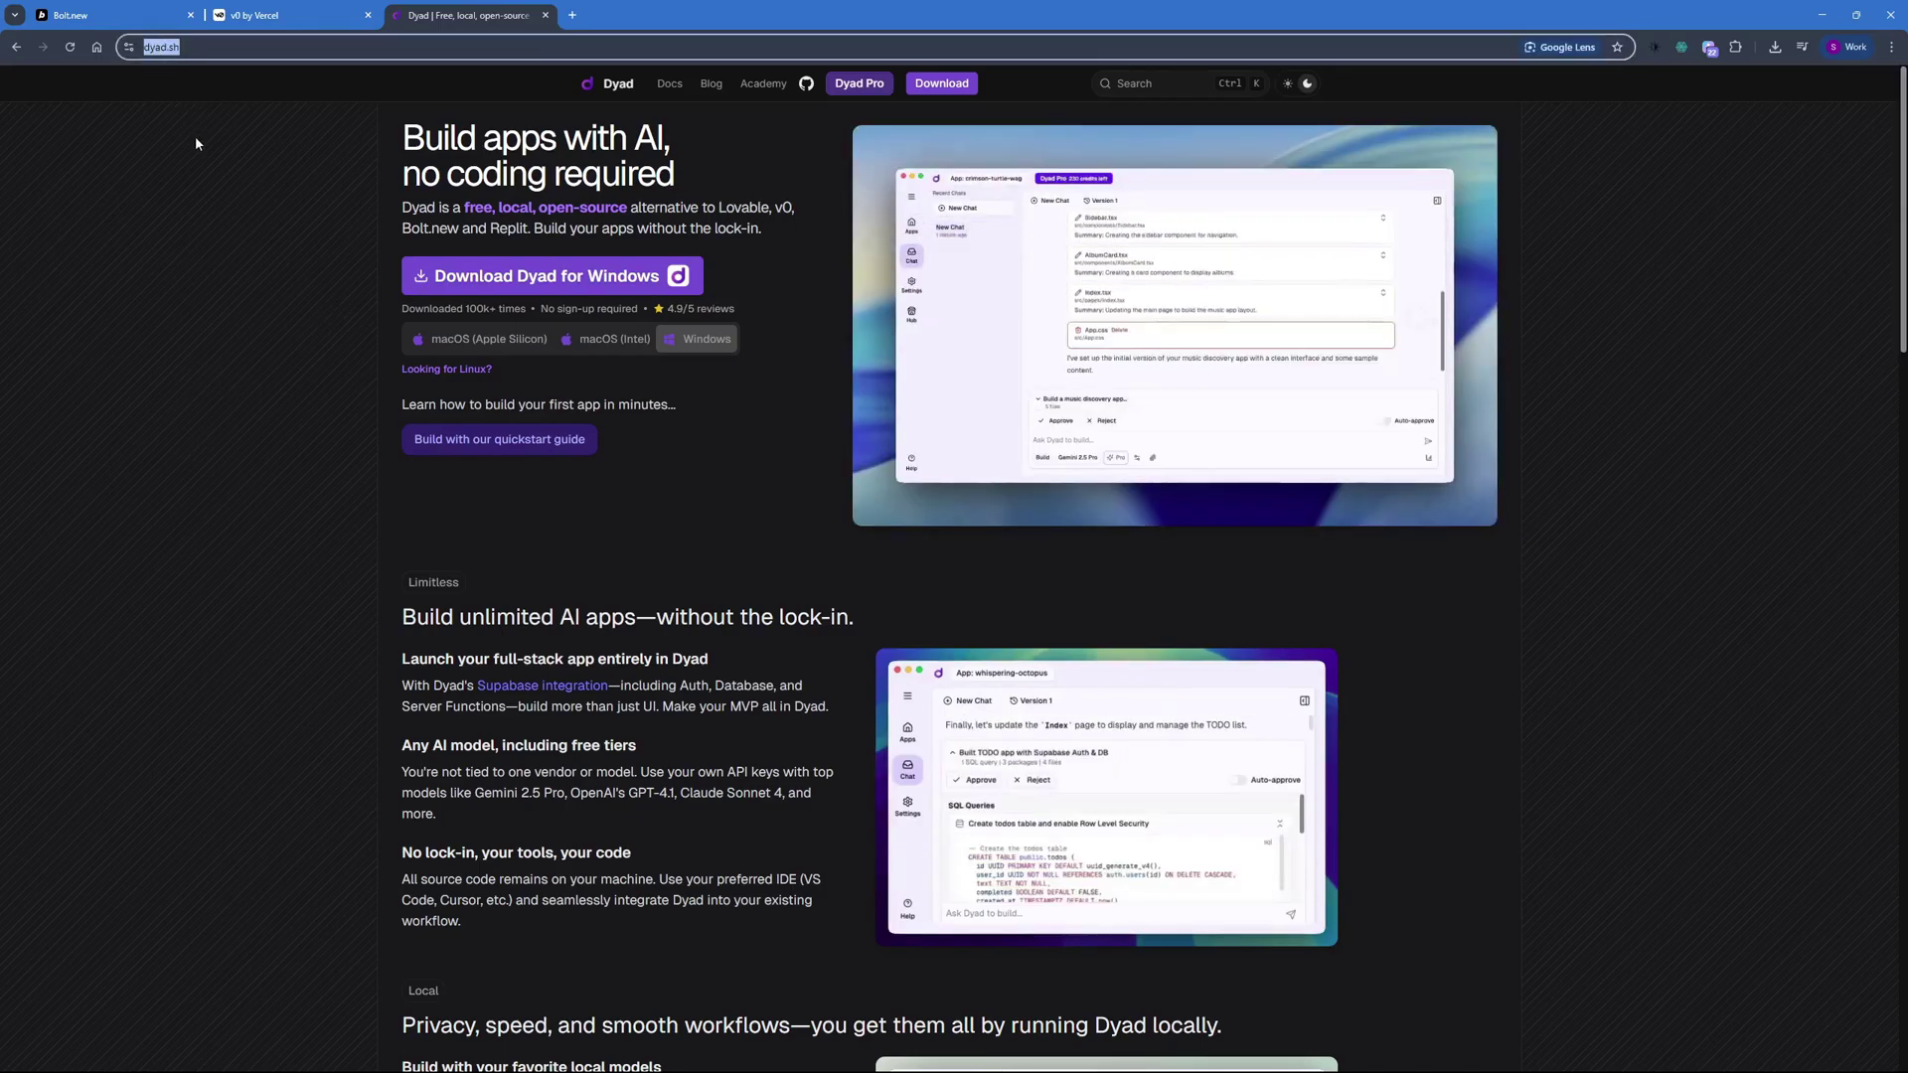
left_click(227, 213)
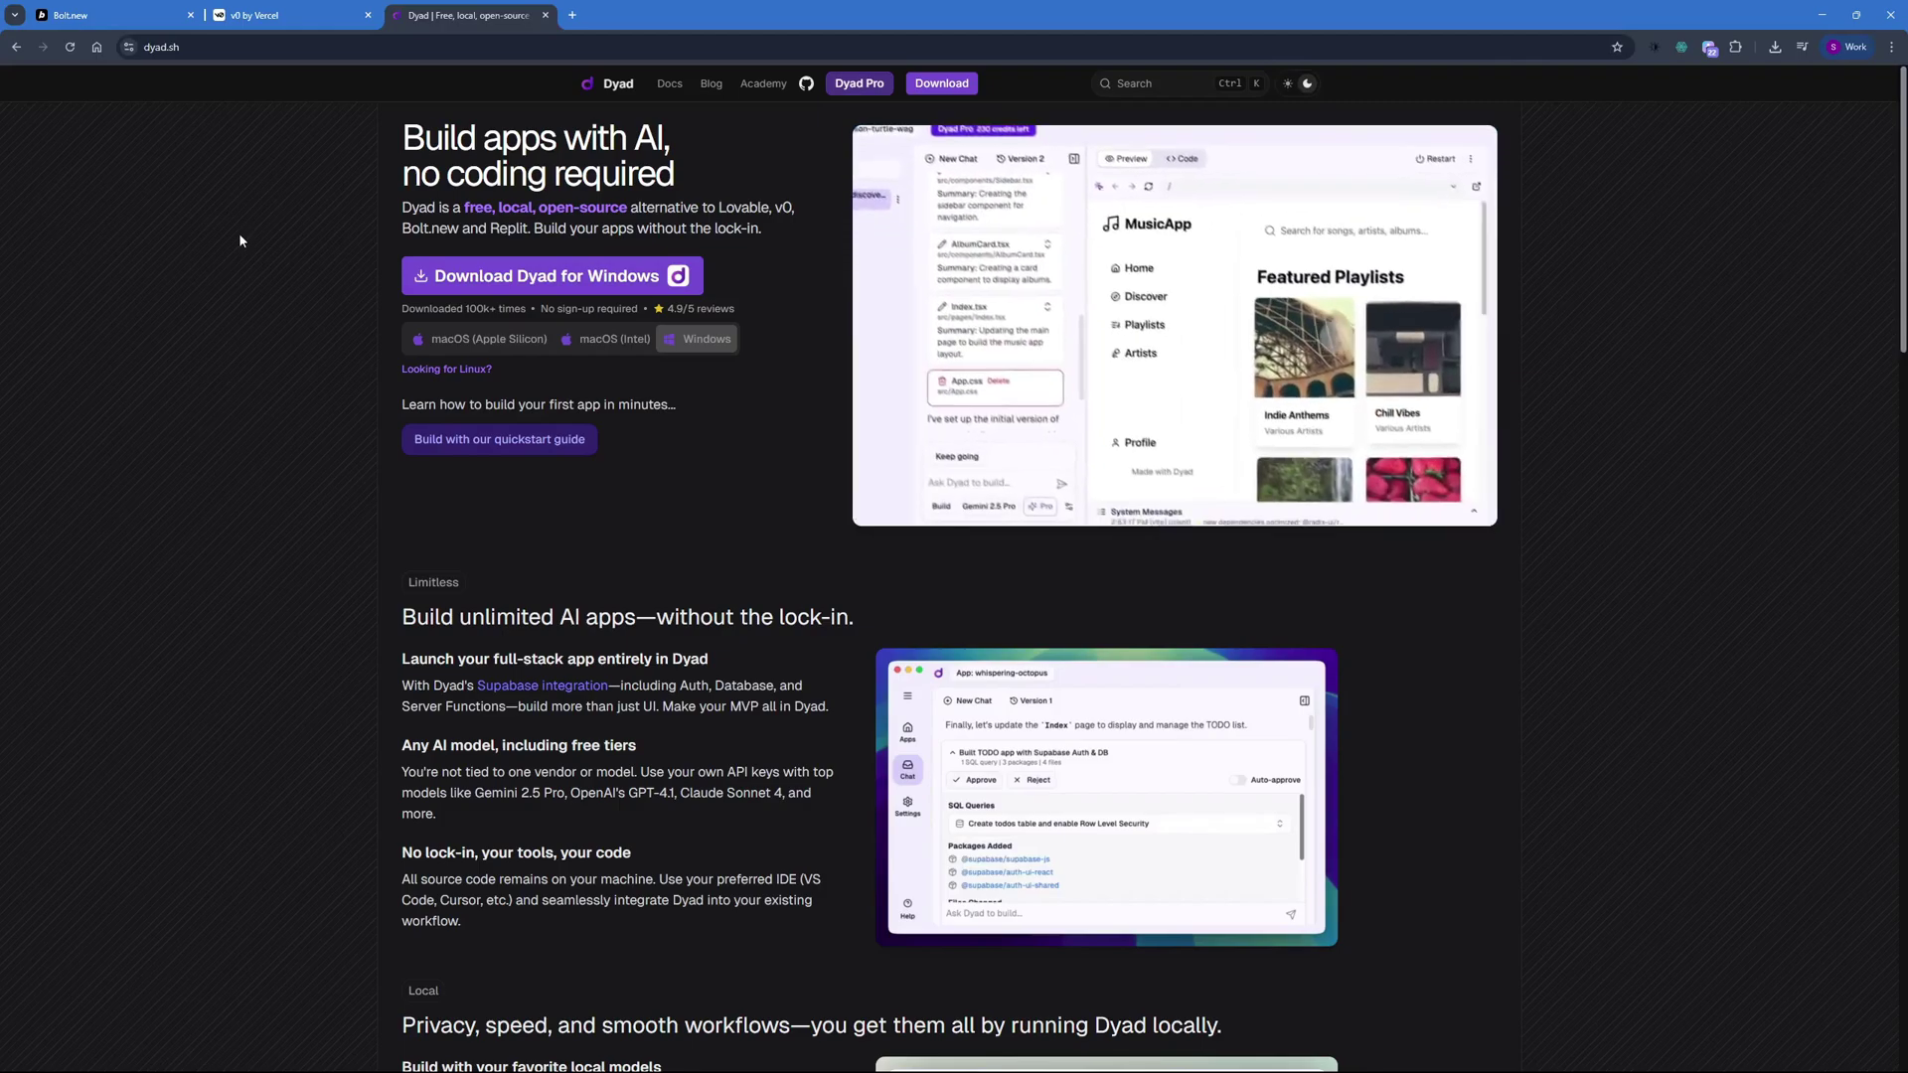
left_click_drag(440, 206, 634, 208)
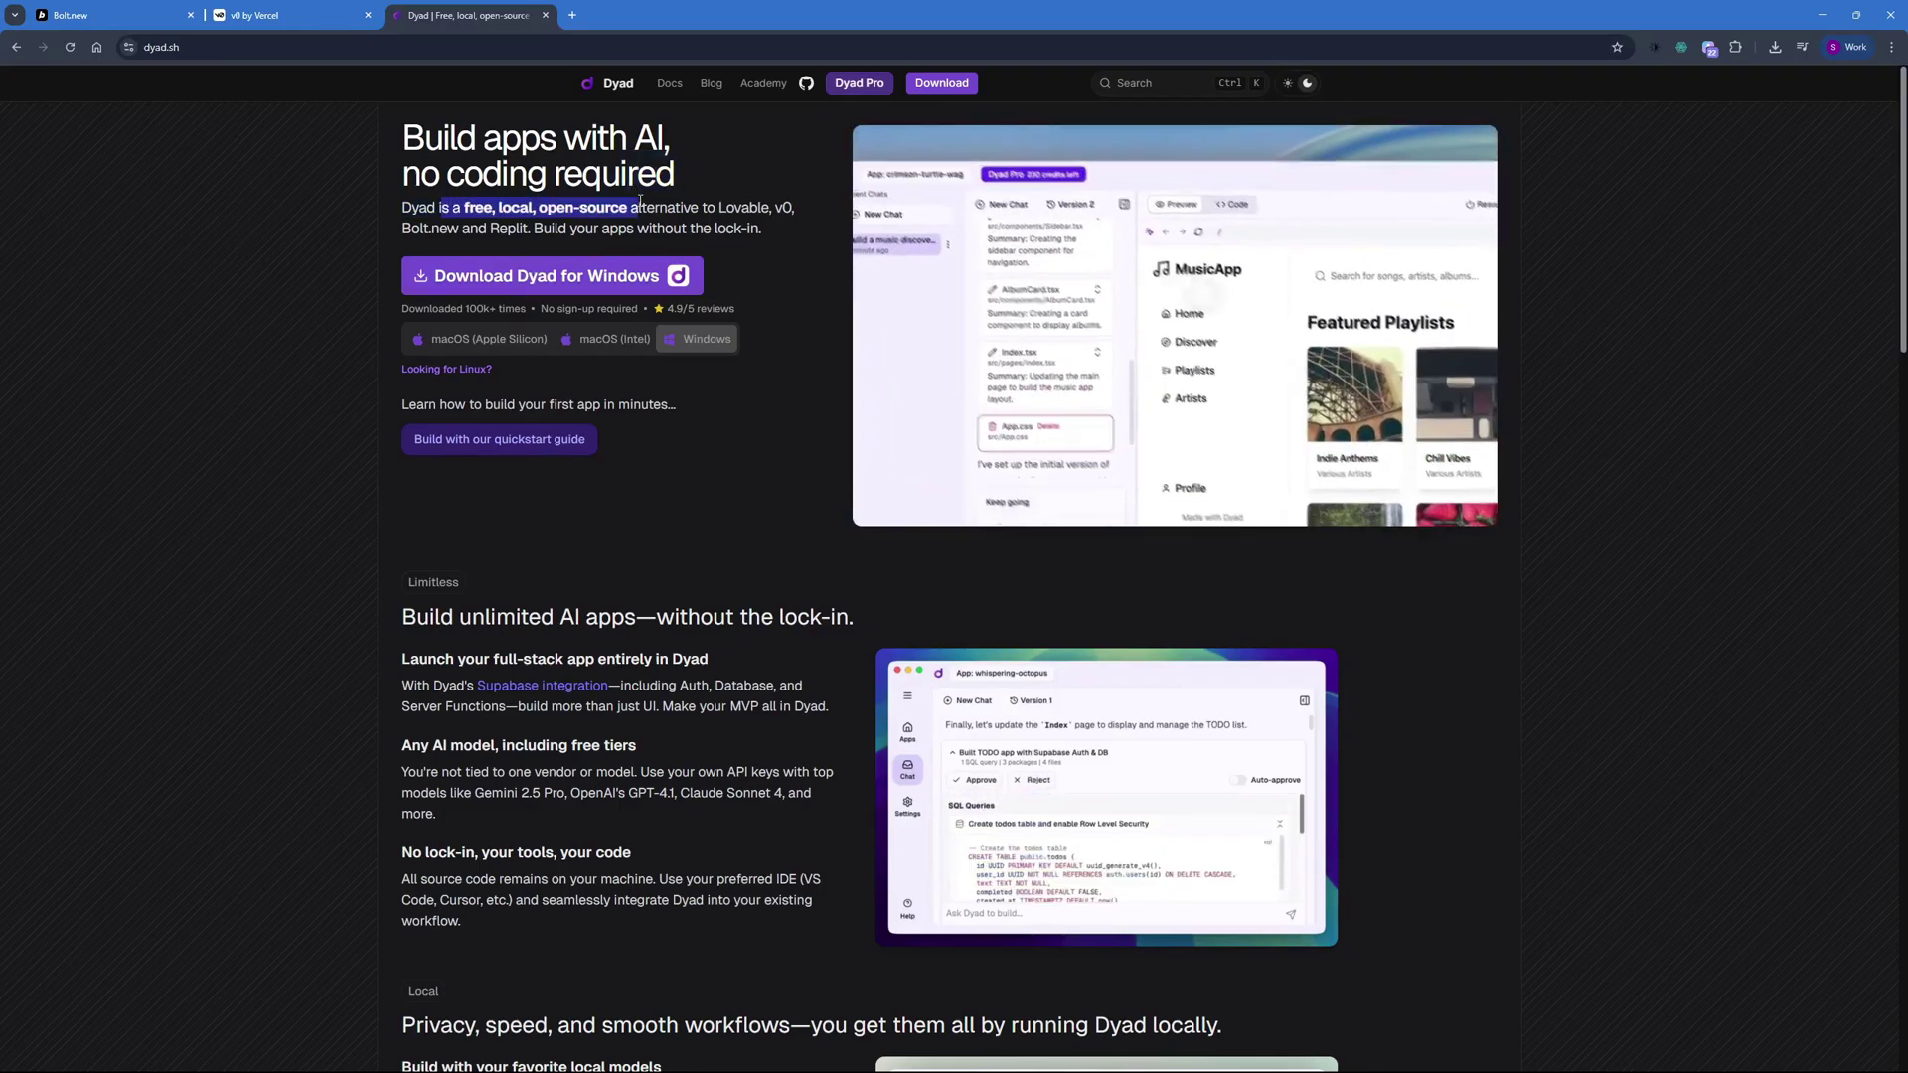
left_click(747, 177)
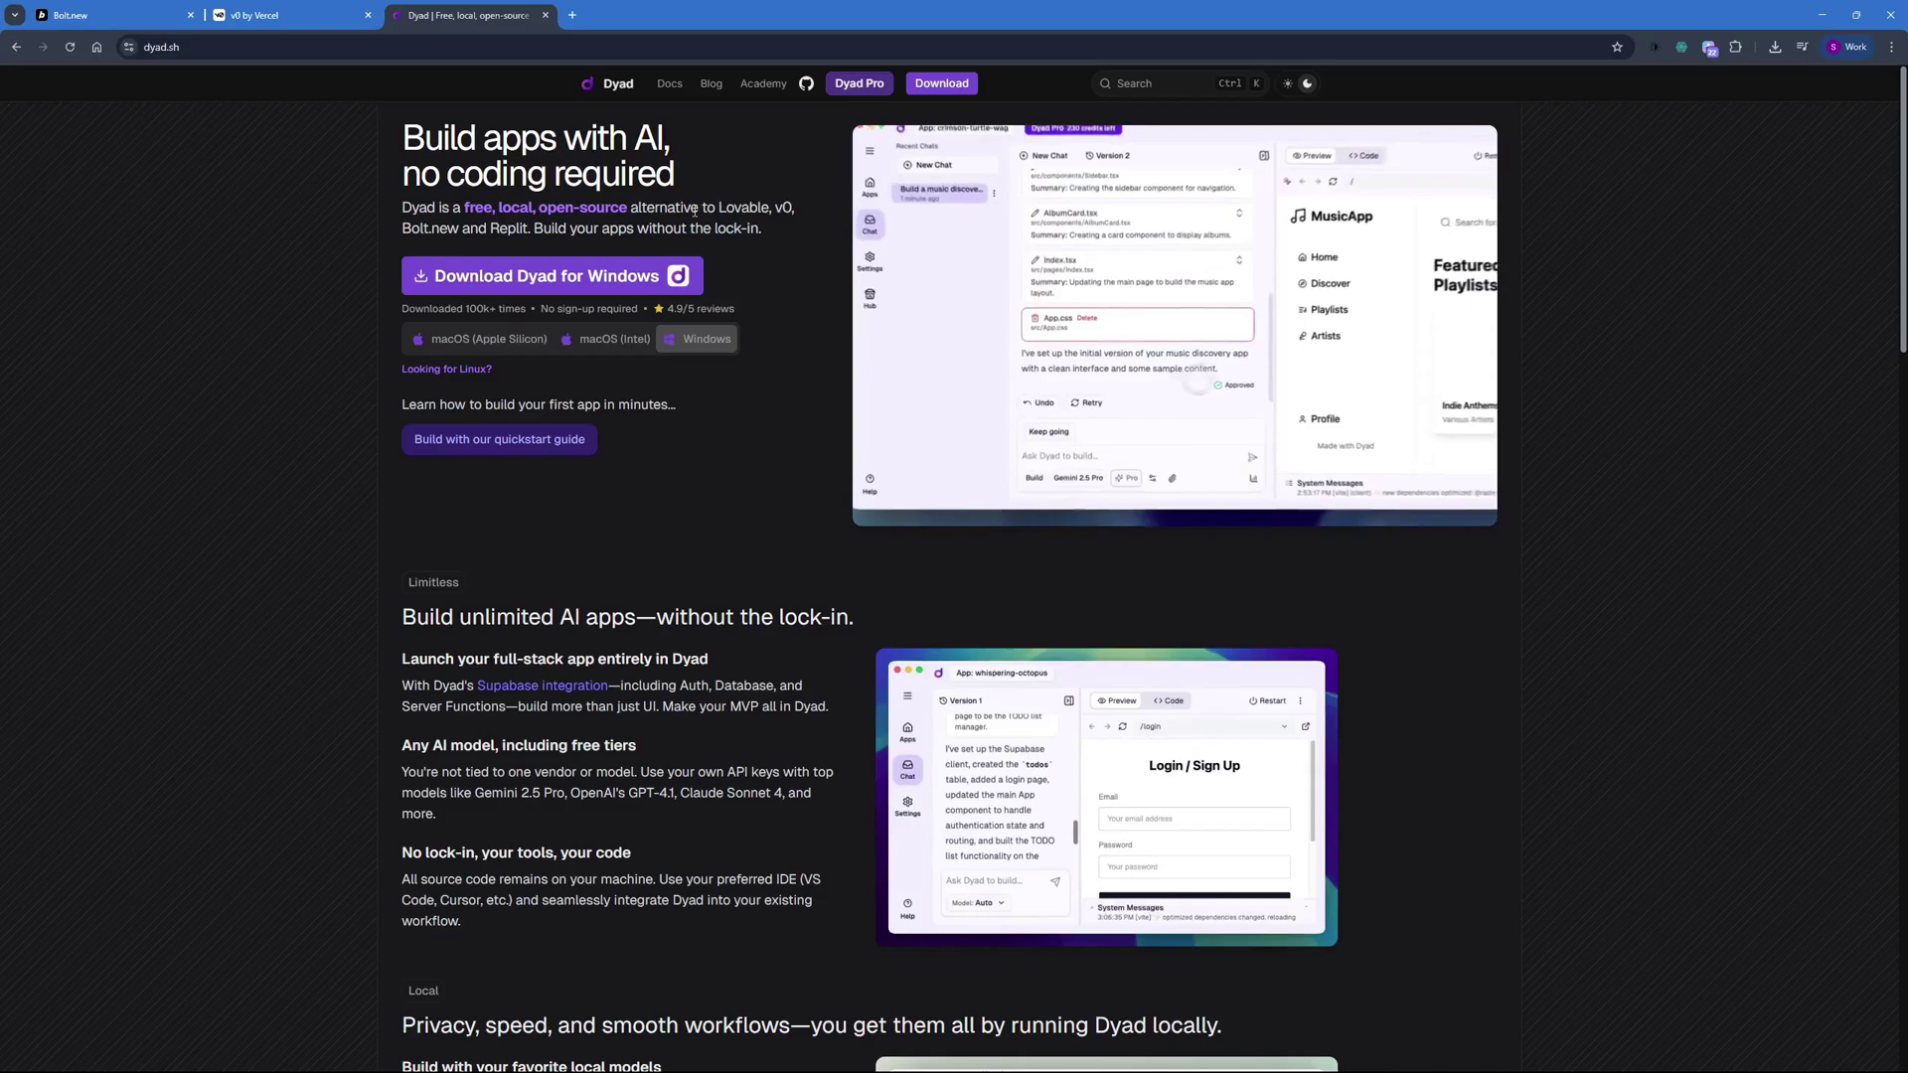
left_click_drag(717, 207, 795, 206)
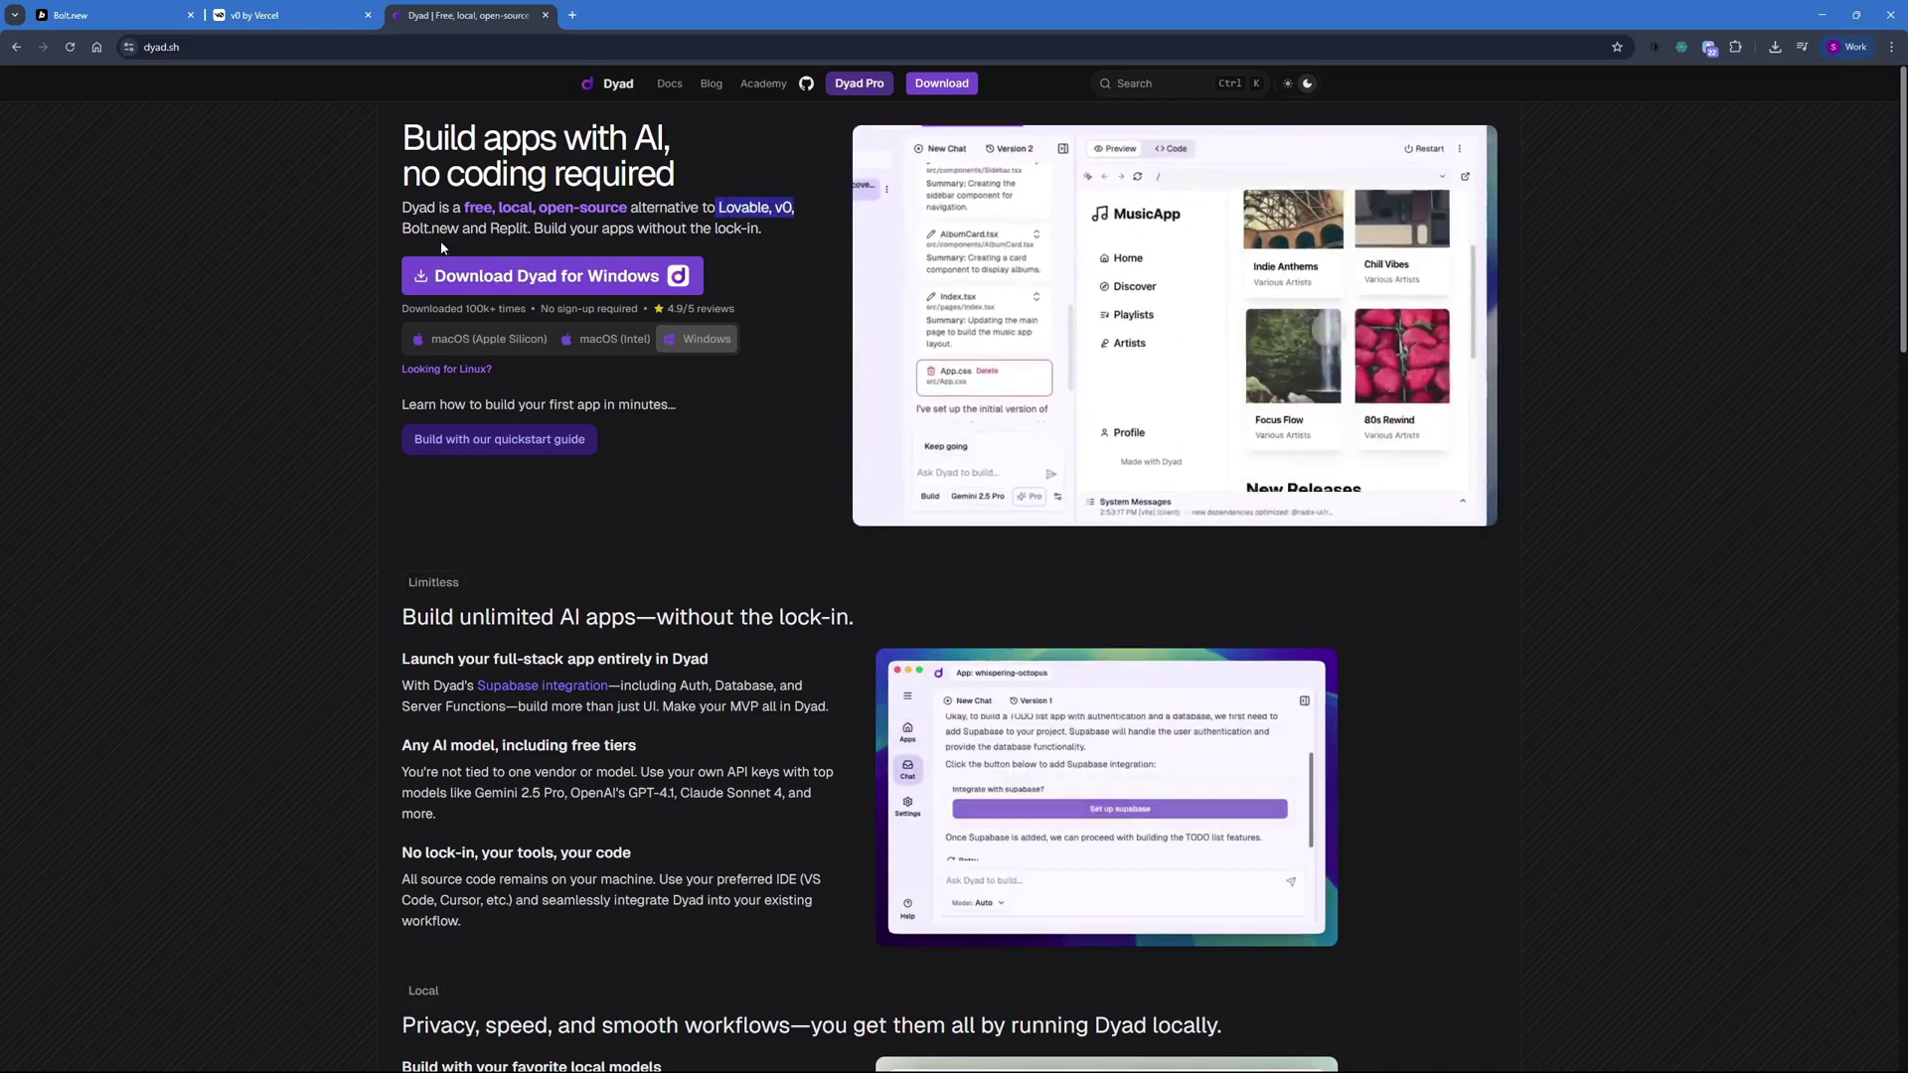
left_click(749, 190)
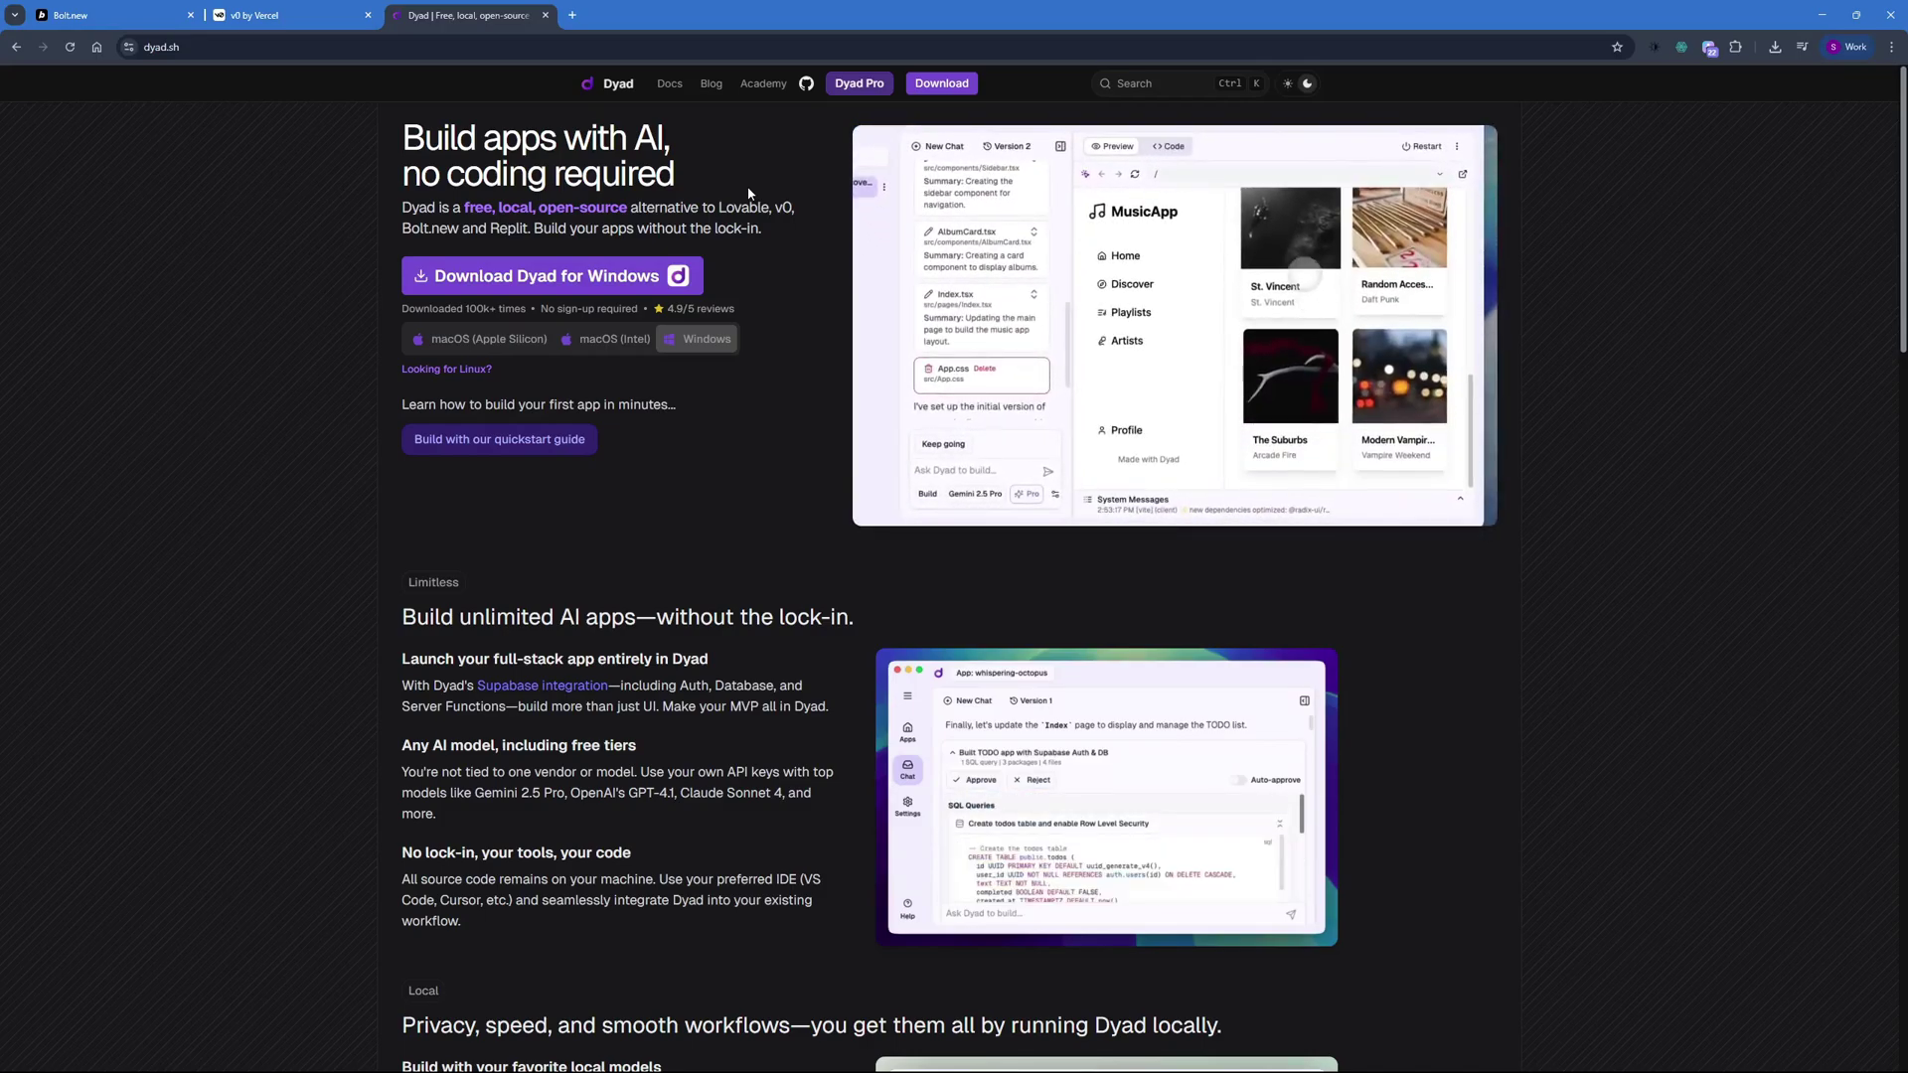
scroll(695, 353, "down", 2)
scroll(695, 351, "down", 1)
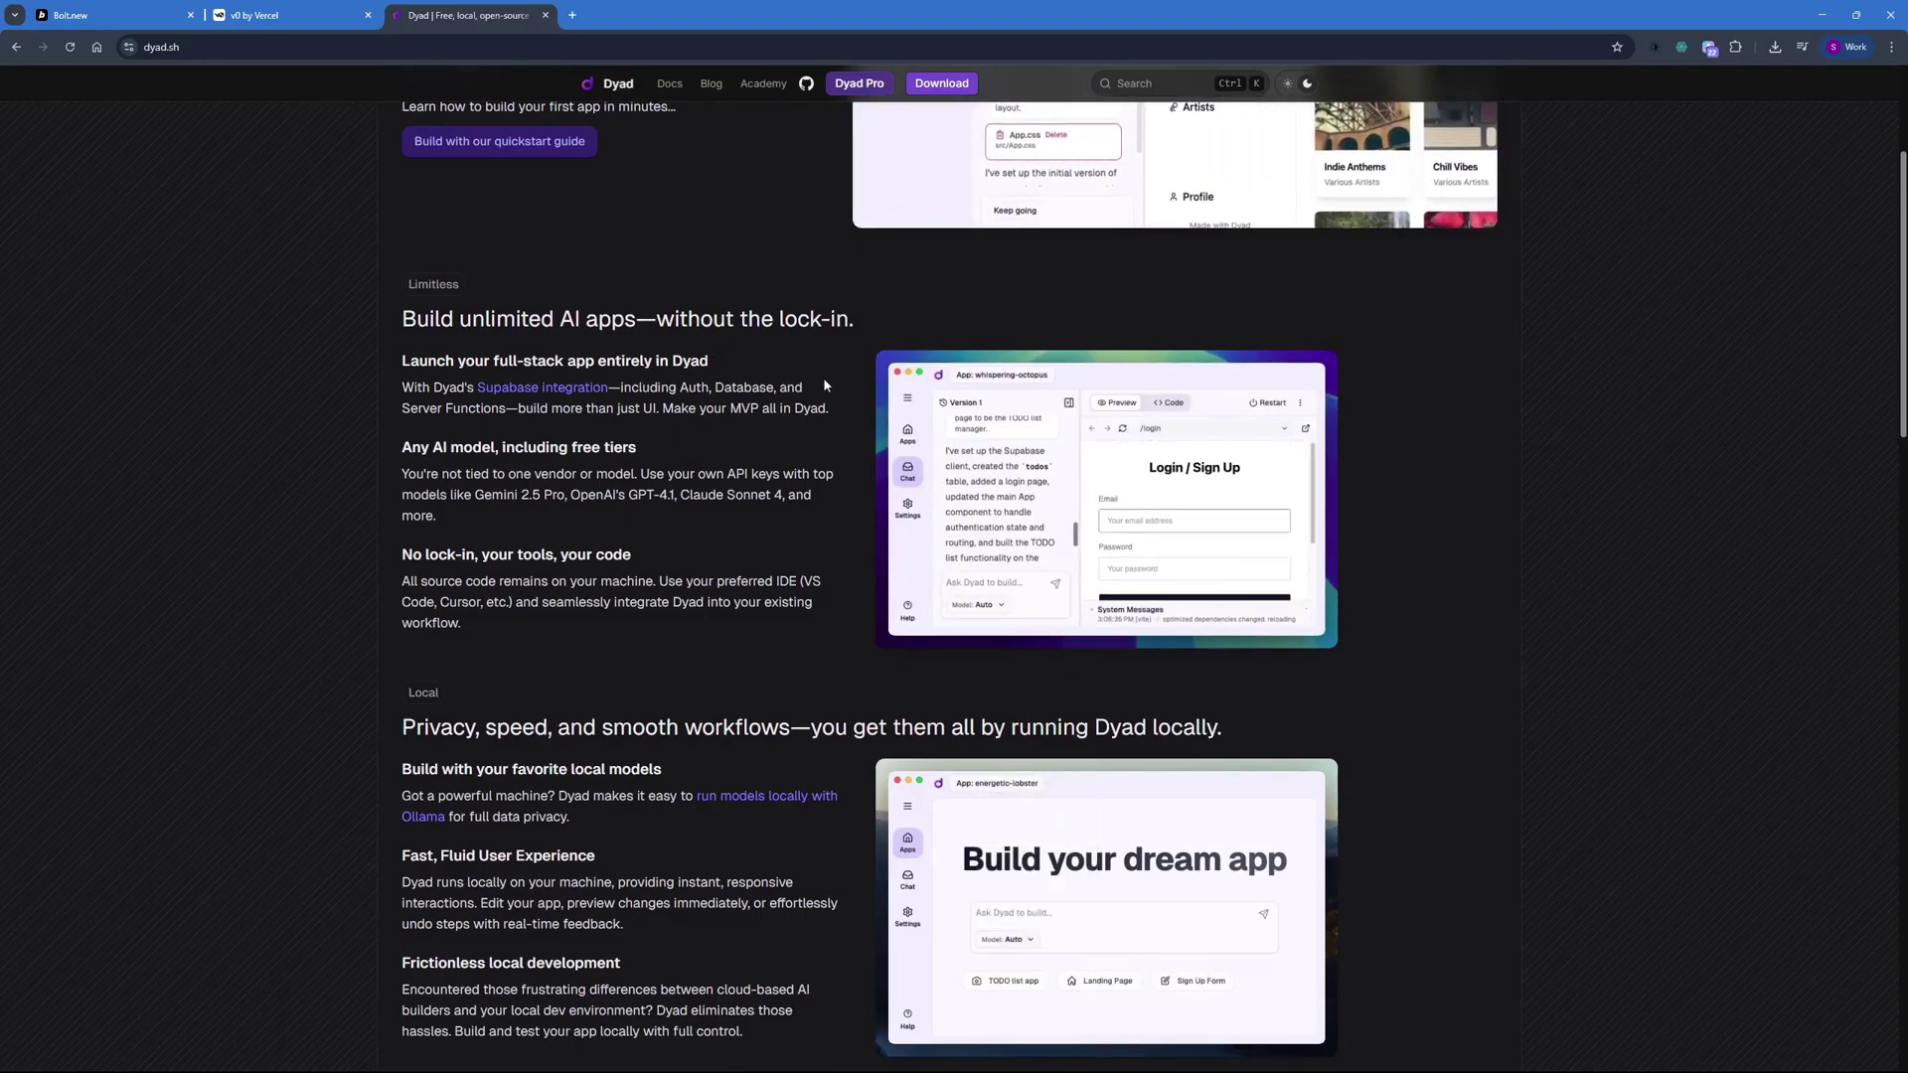
scroll(828, 430, "down", 1)
scroll(826, 429, "down", 1)
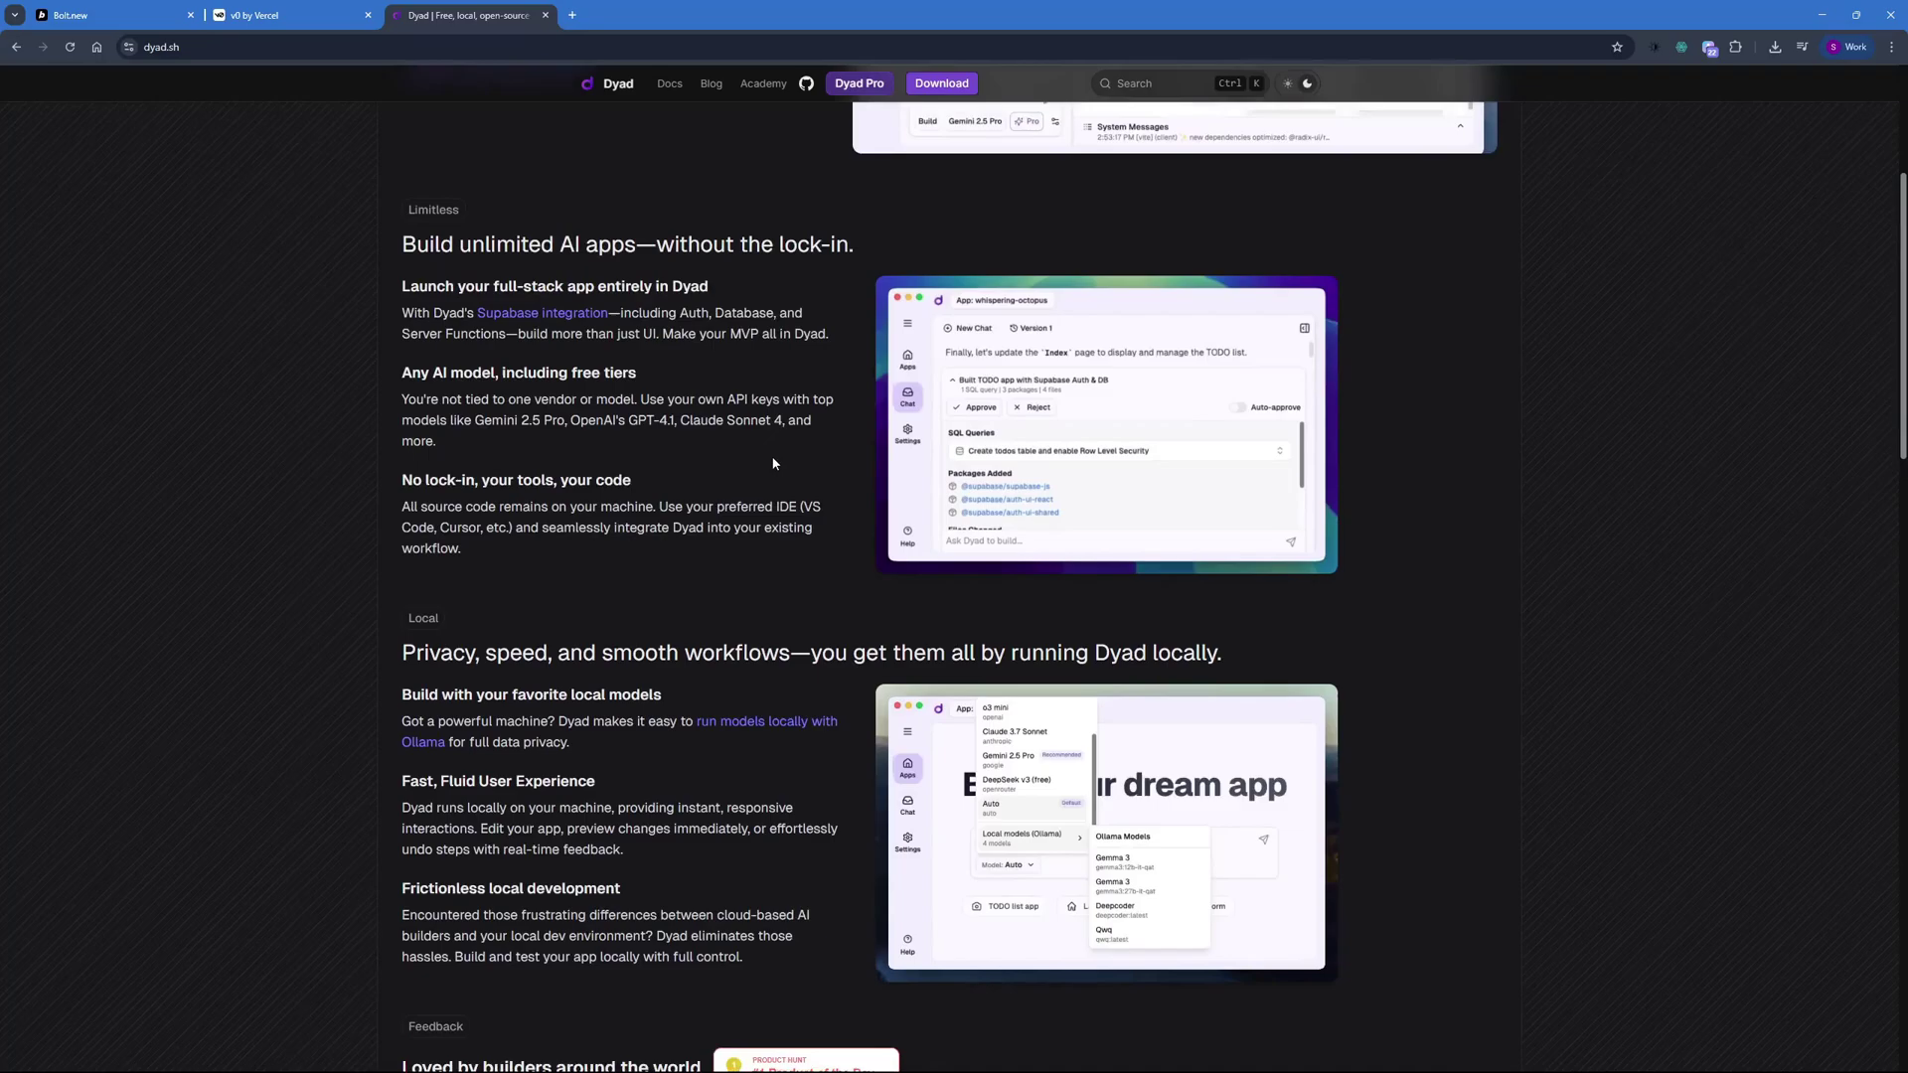
scroll(772, 463, "down", 3)
scroll(772, 462, "down", 3)
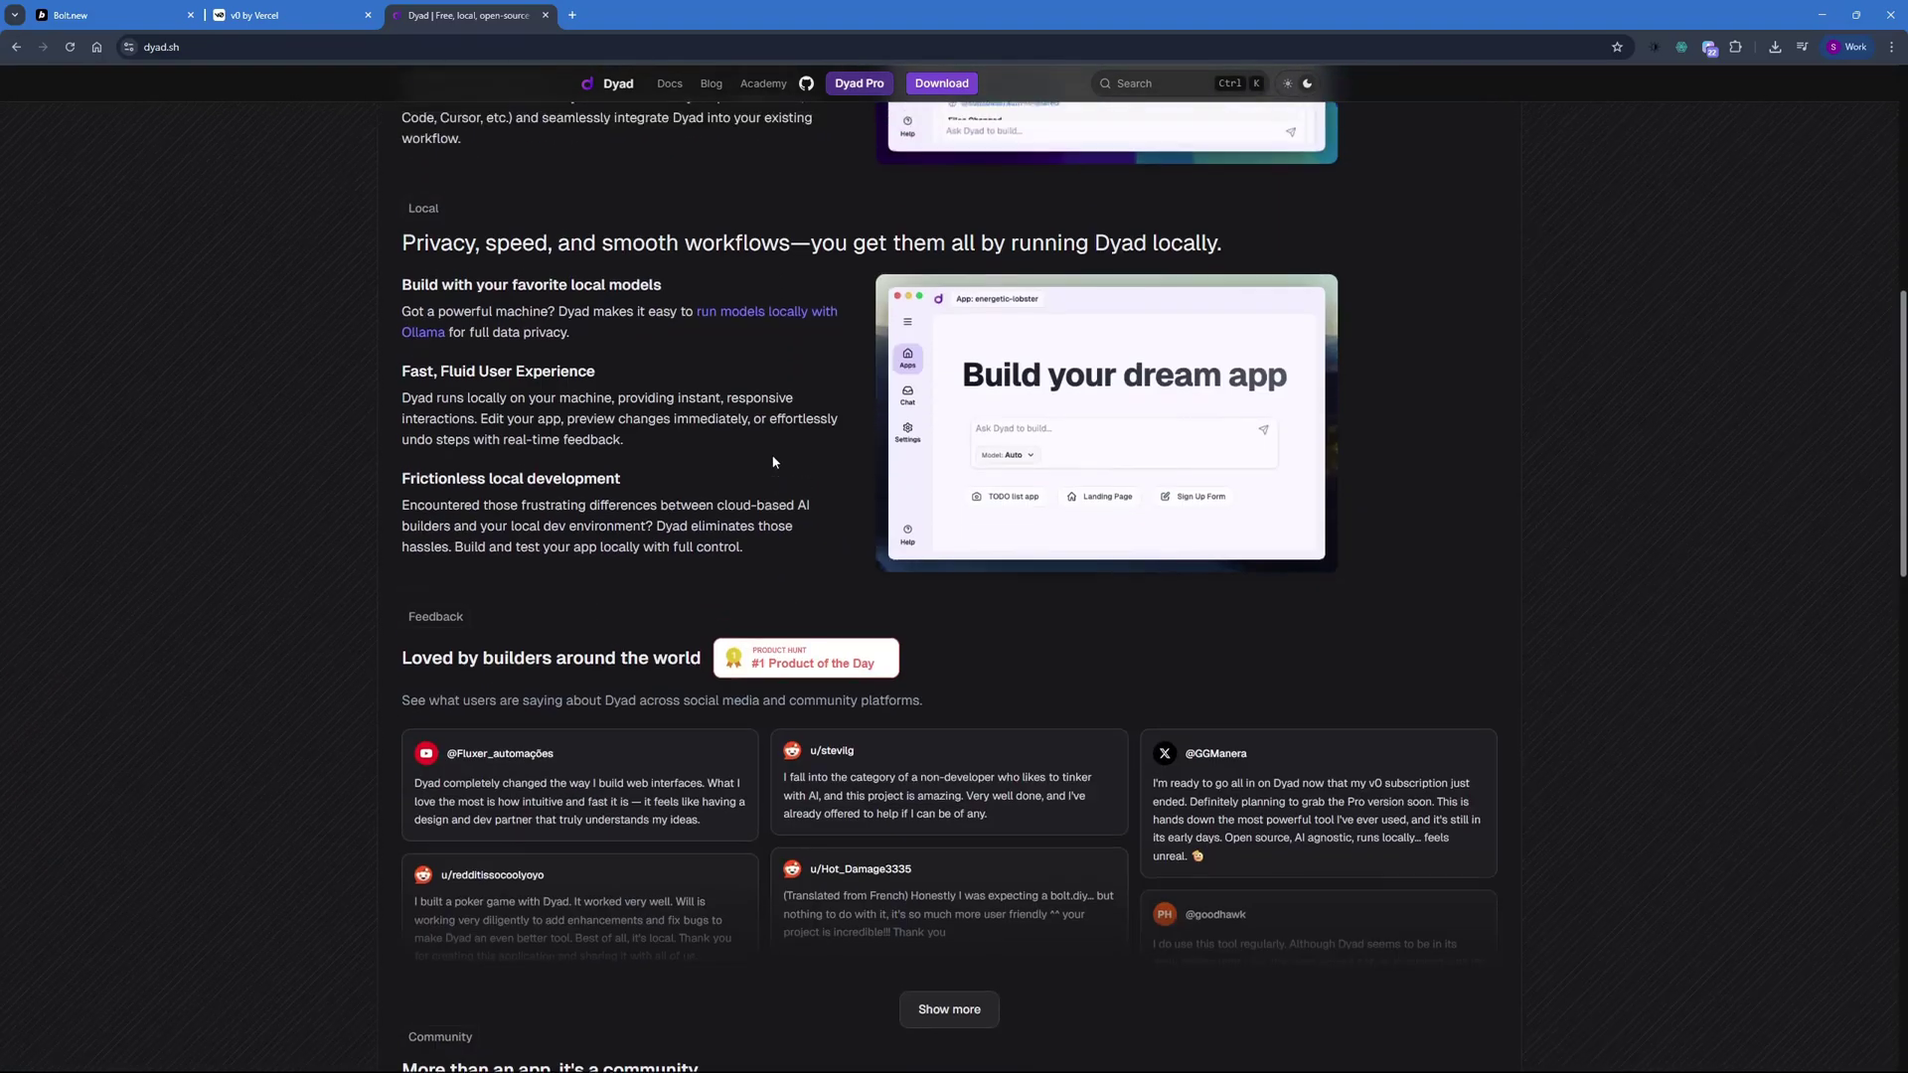
scroll(772, 462, "down", 2)
scroll(773, 462, "down", 2)
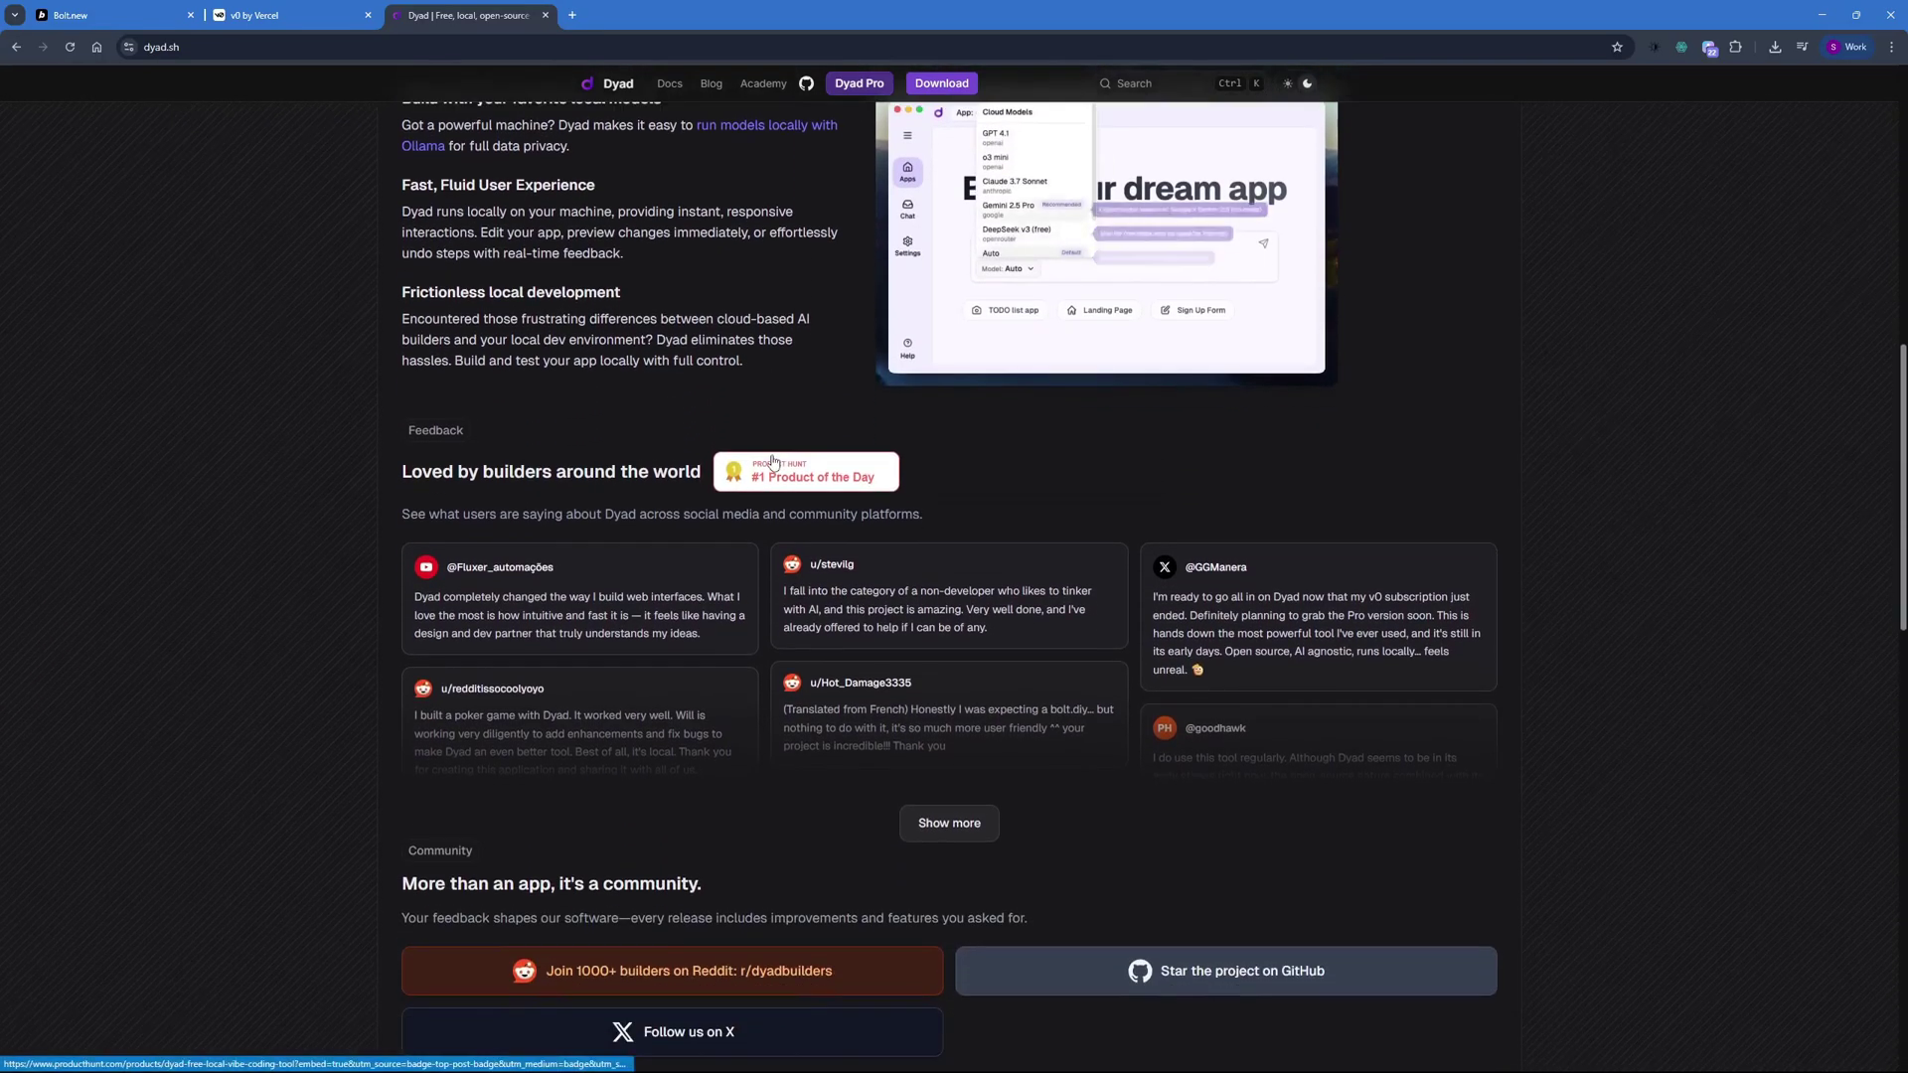
scroll(772, 462, "up", 4)
scroll(772, 462, "up", 5)
scroll(772, 463, "up", 3)
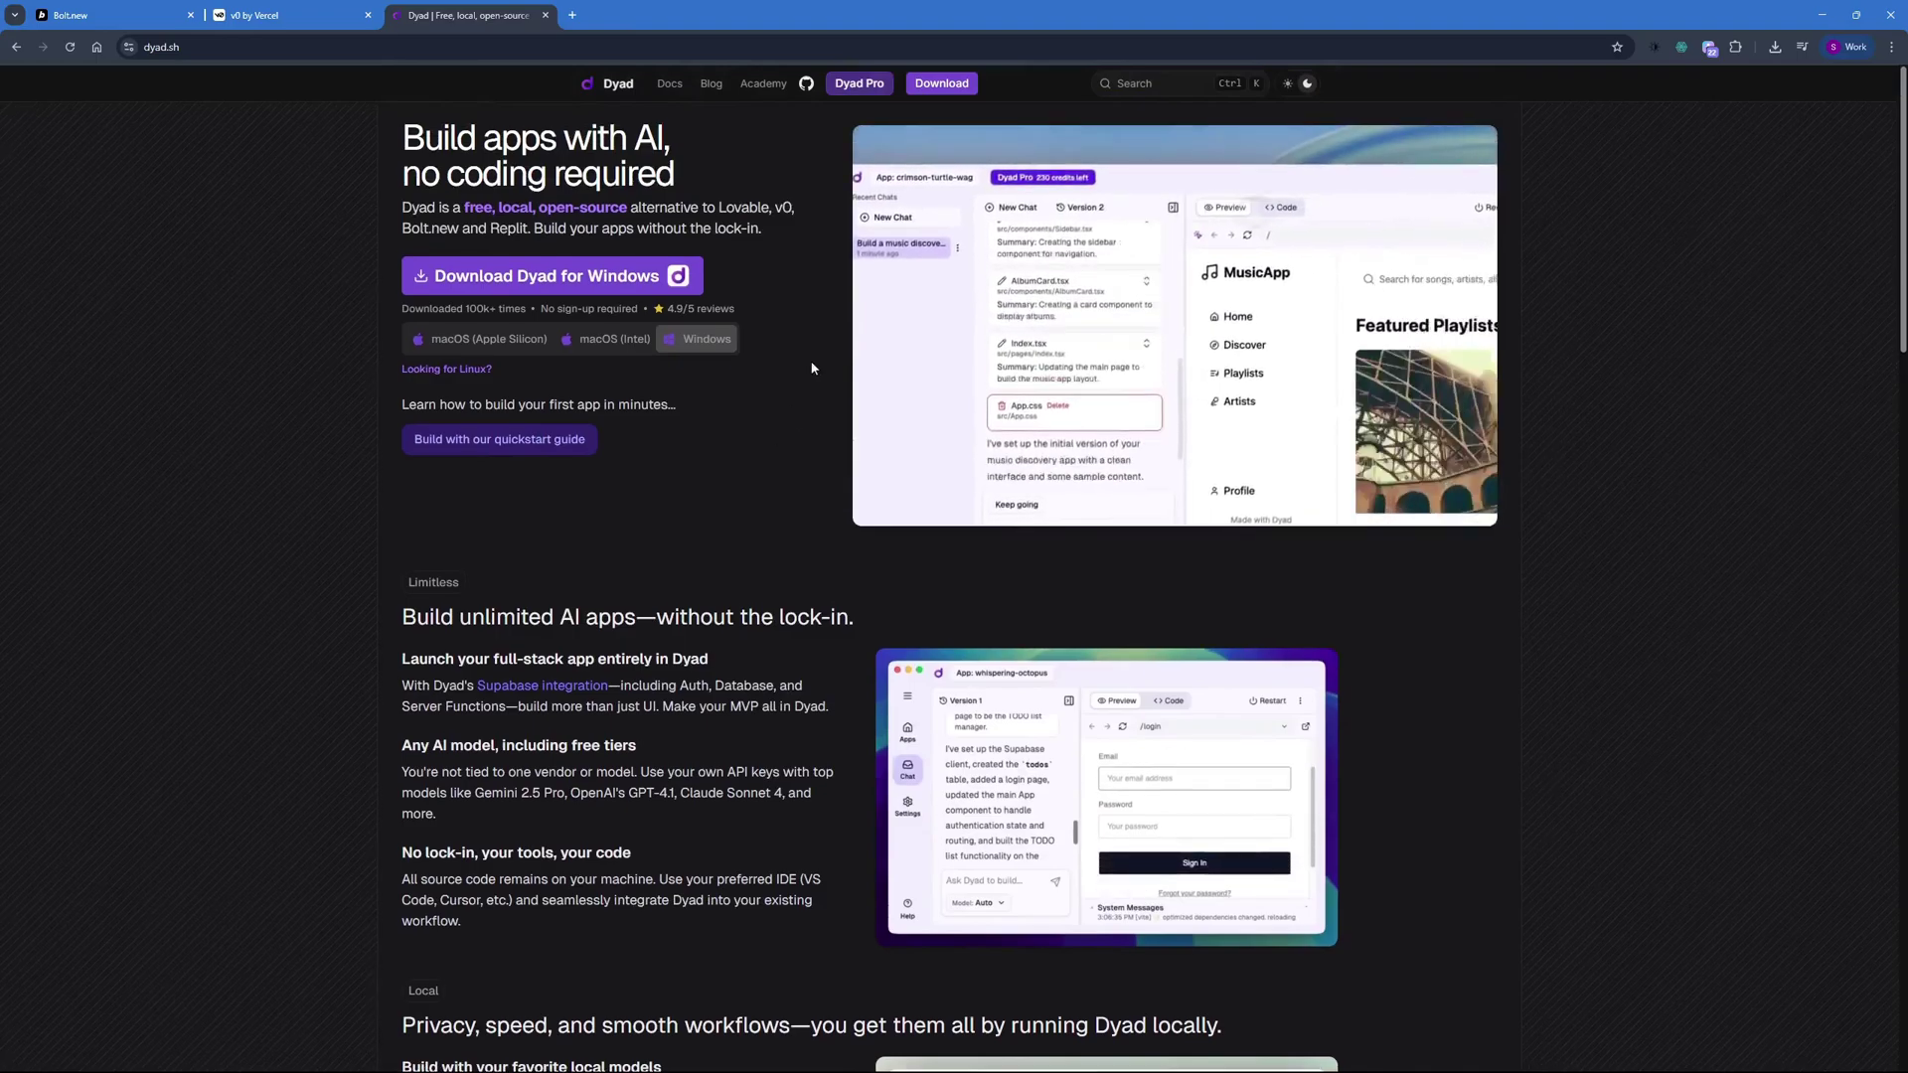
Step: Review the Dyad download page's stable version list, leaving v0.15.0 selected
left_click(942, 83)
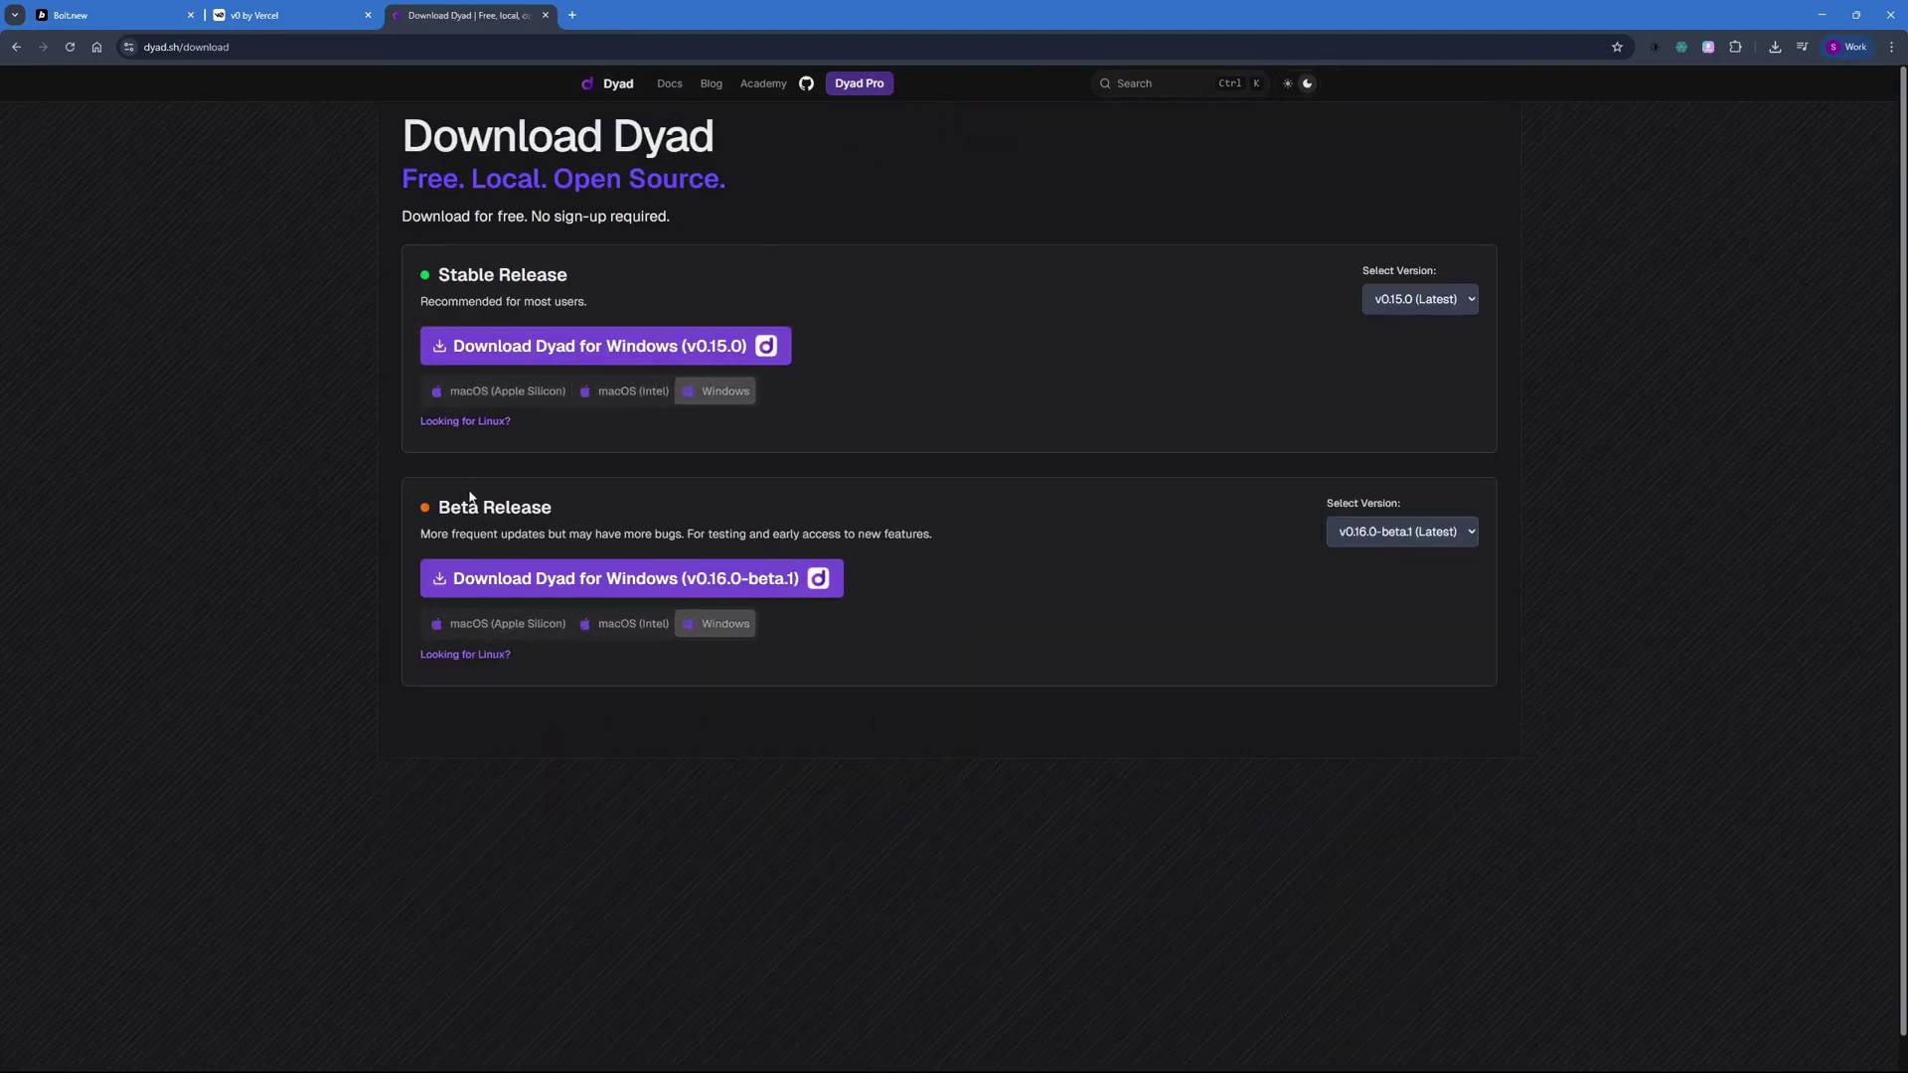
left_click_drag(438, 507, 554, 507)
left_click(616, 497)
left_click(1427, 309)
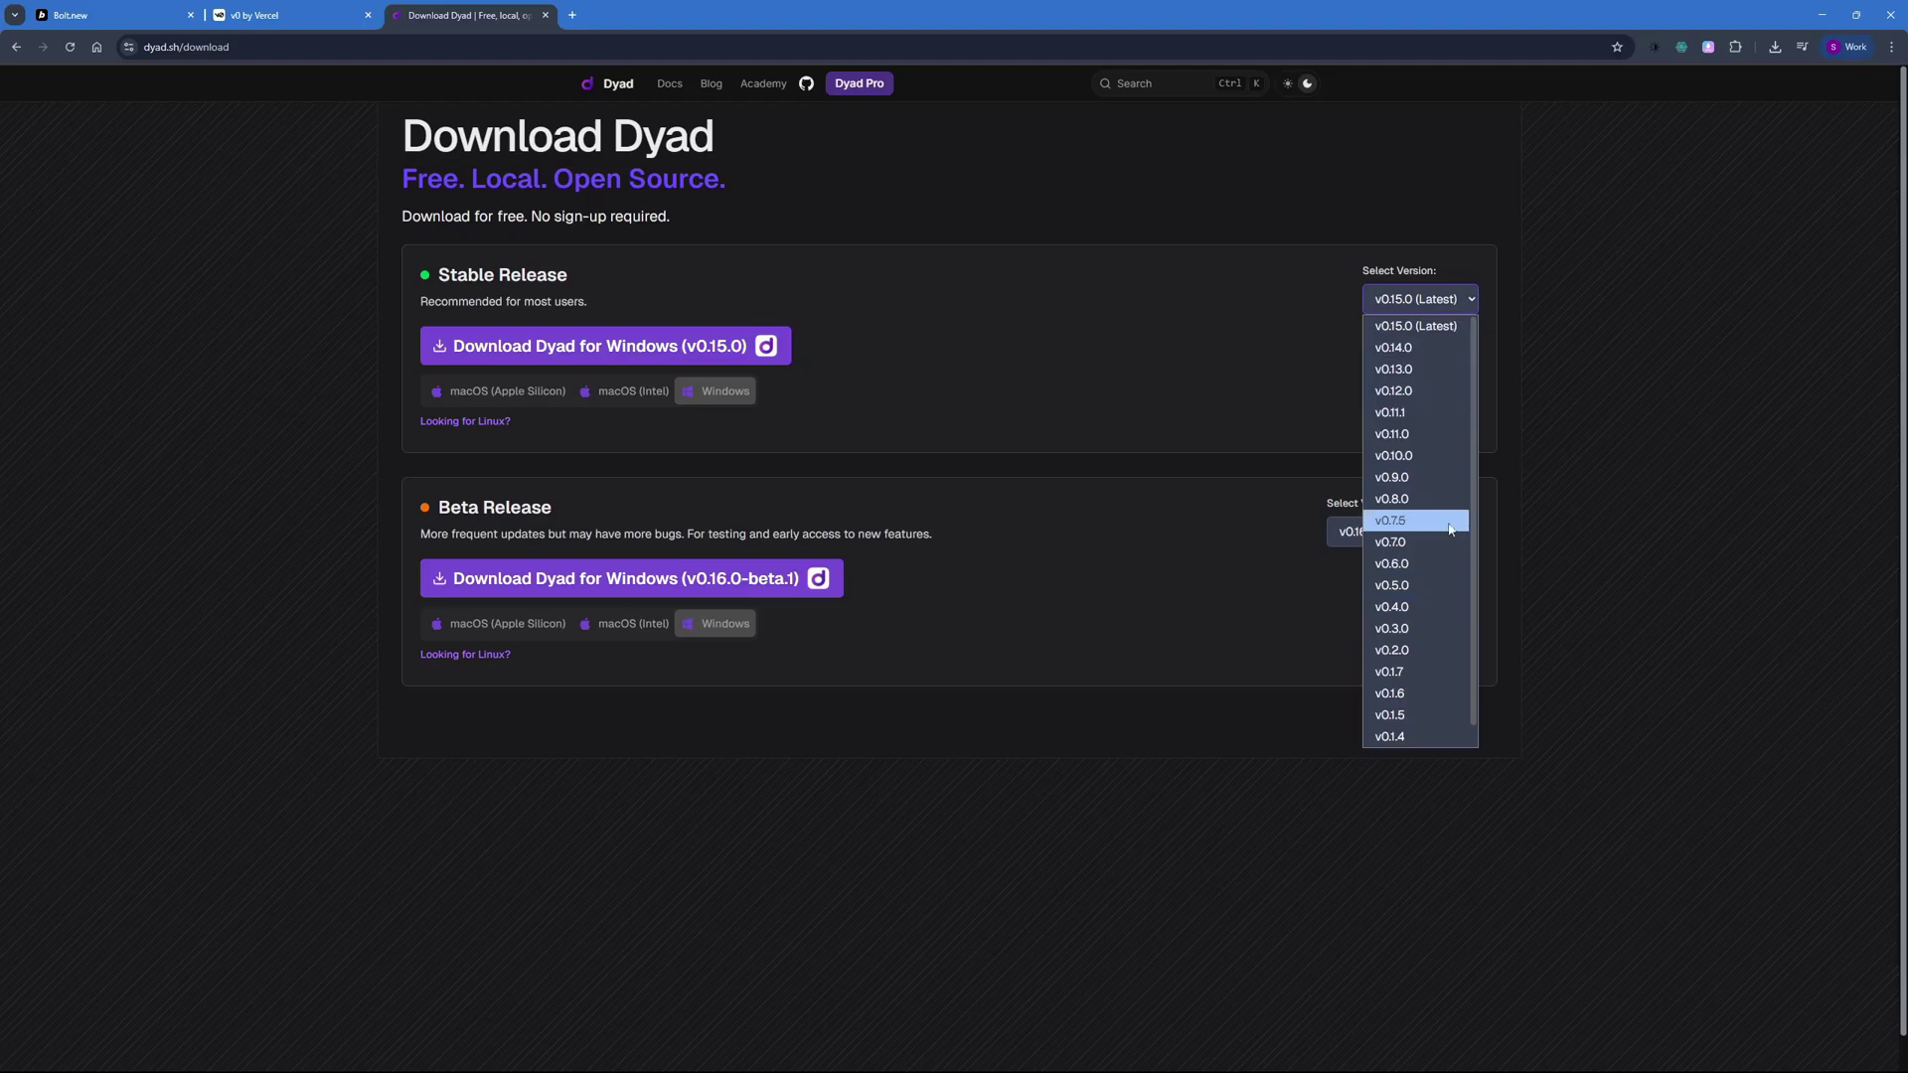
left_click(1576, 319)
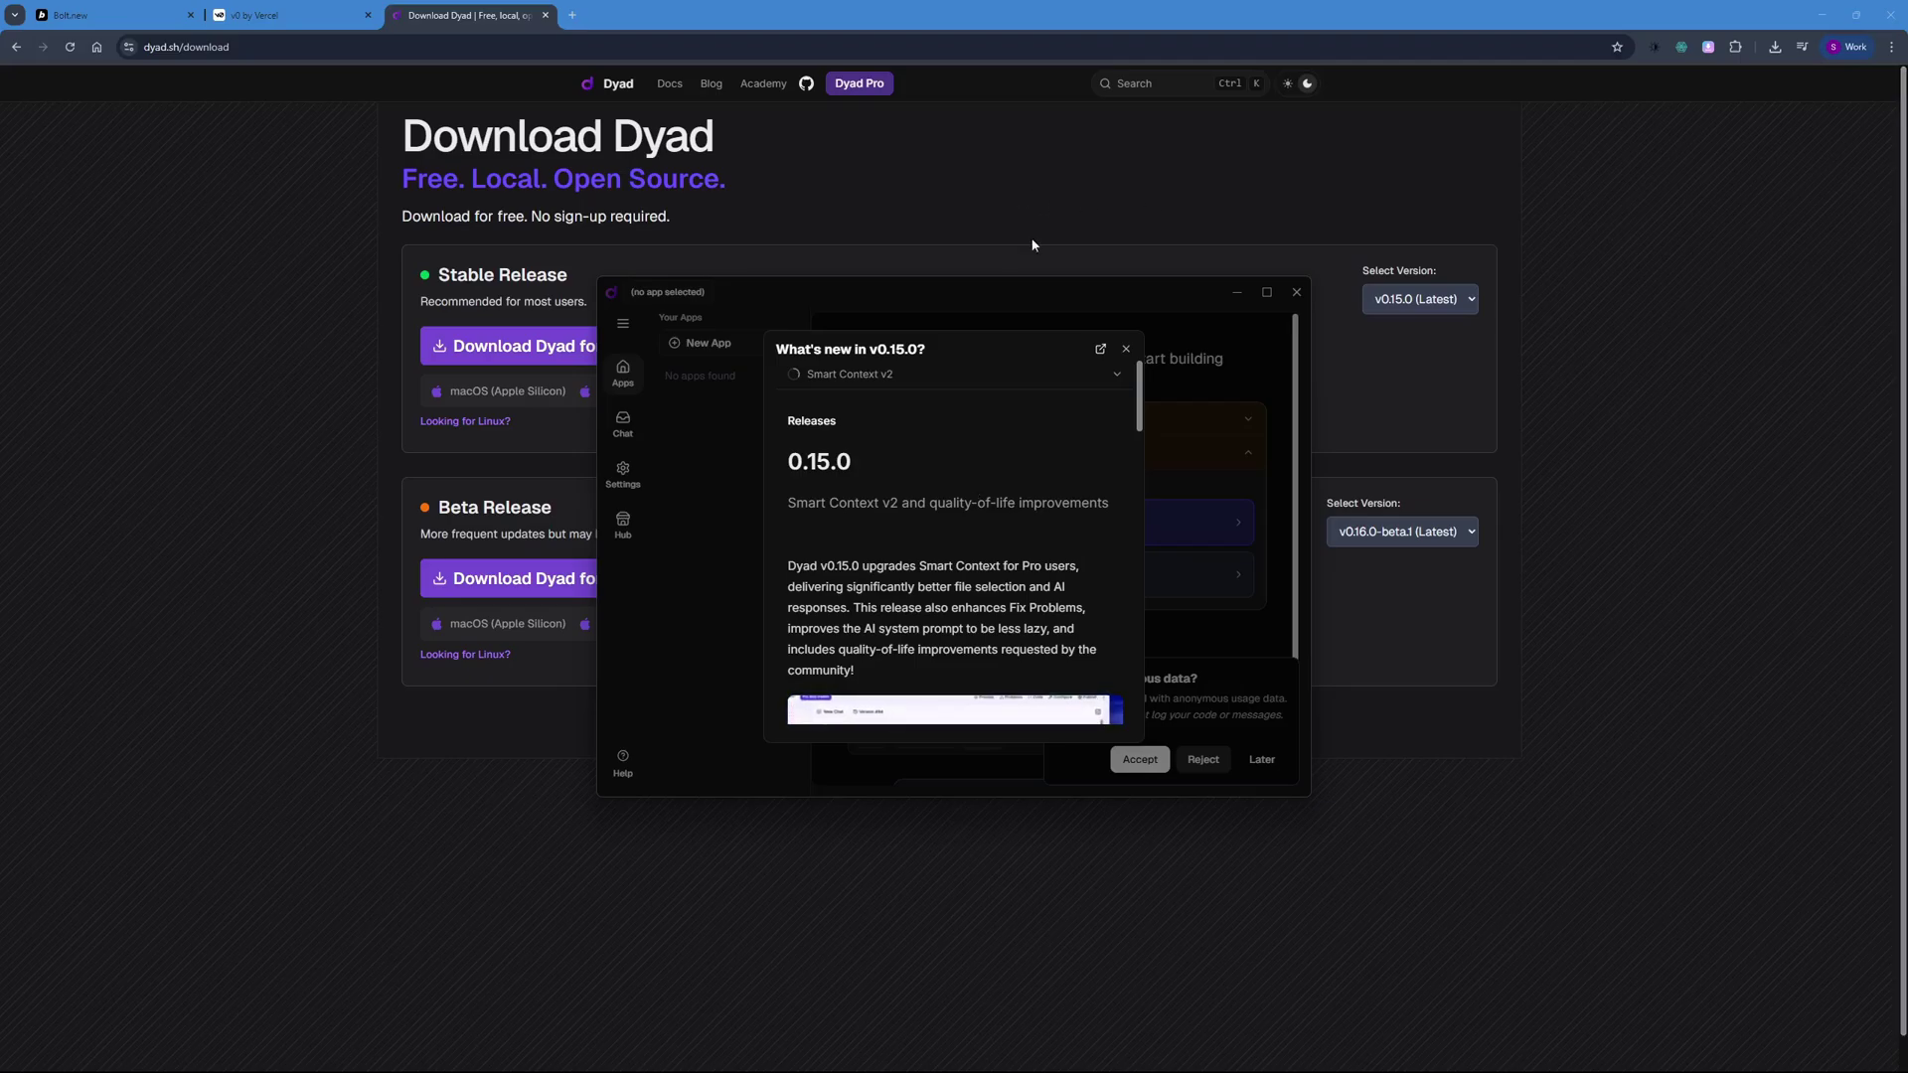
scroll(974, 503, "down", 5)
scroll(981, 460, "down", 5)
scroll(1054, 508, "down", 5)
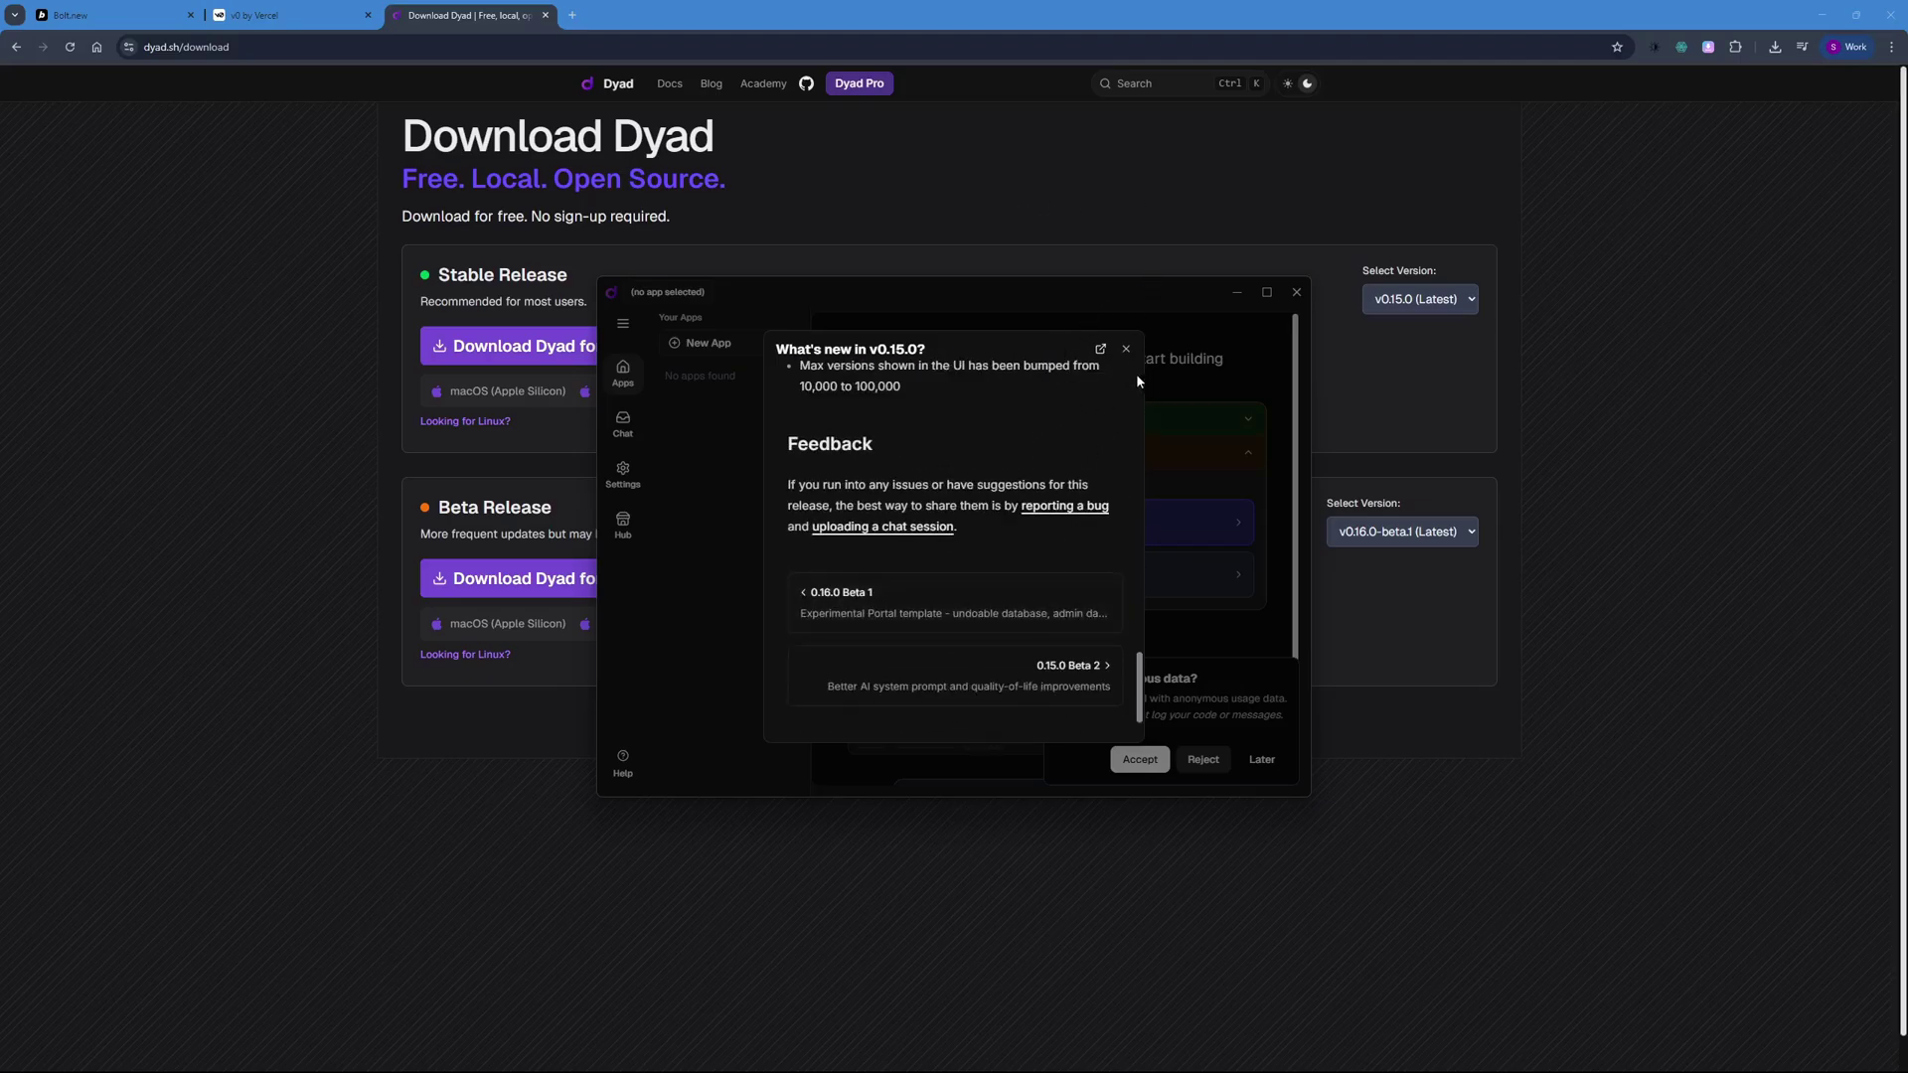
Step: Dismiss the v0.15.0 release notes, then reposition and maximize the Dyad window
left_click(1125, 349)
left_click_drag(1198, 297, 1141, 234)
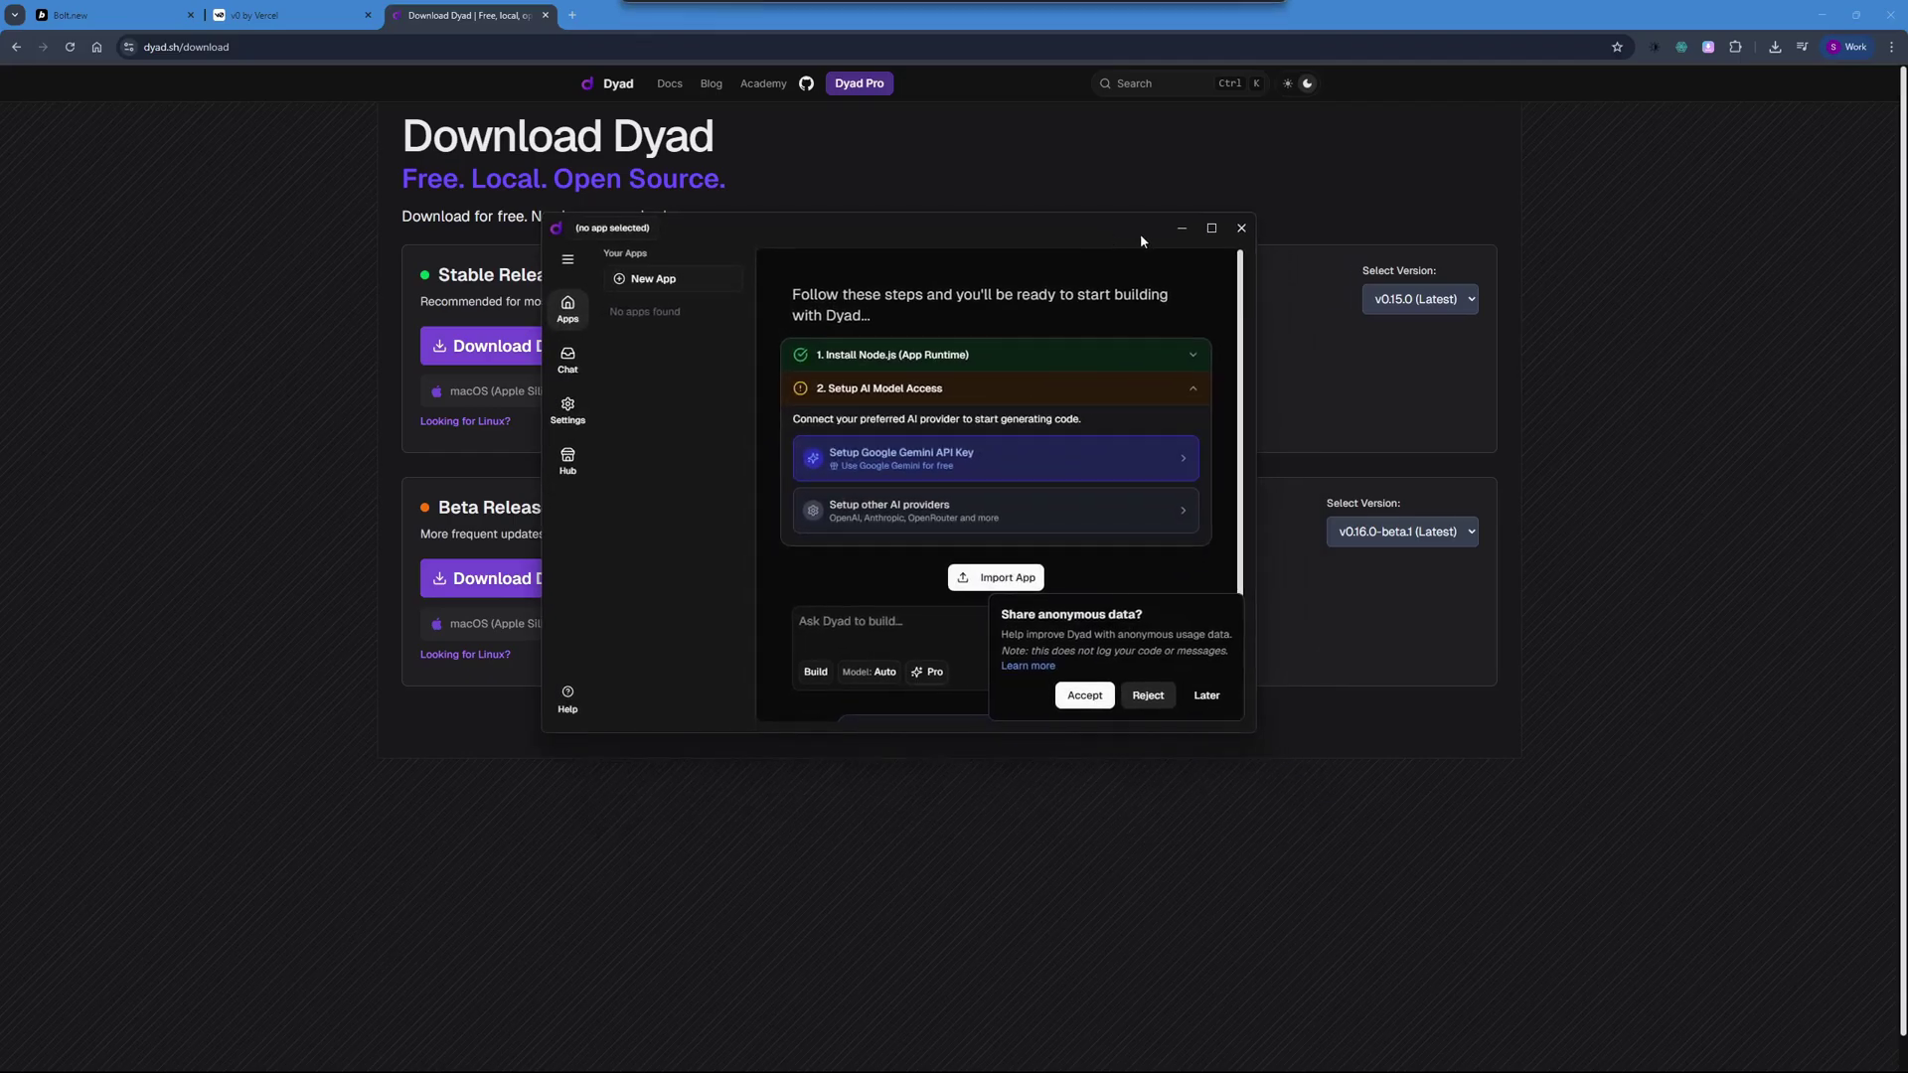
left_click(1211, 227)
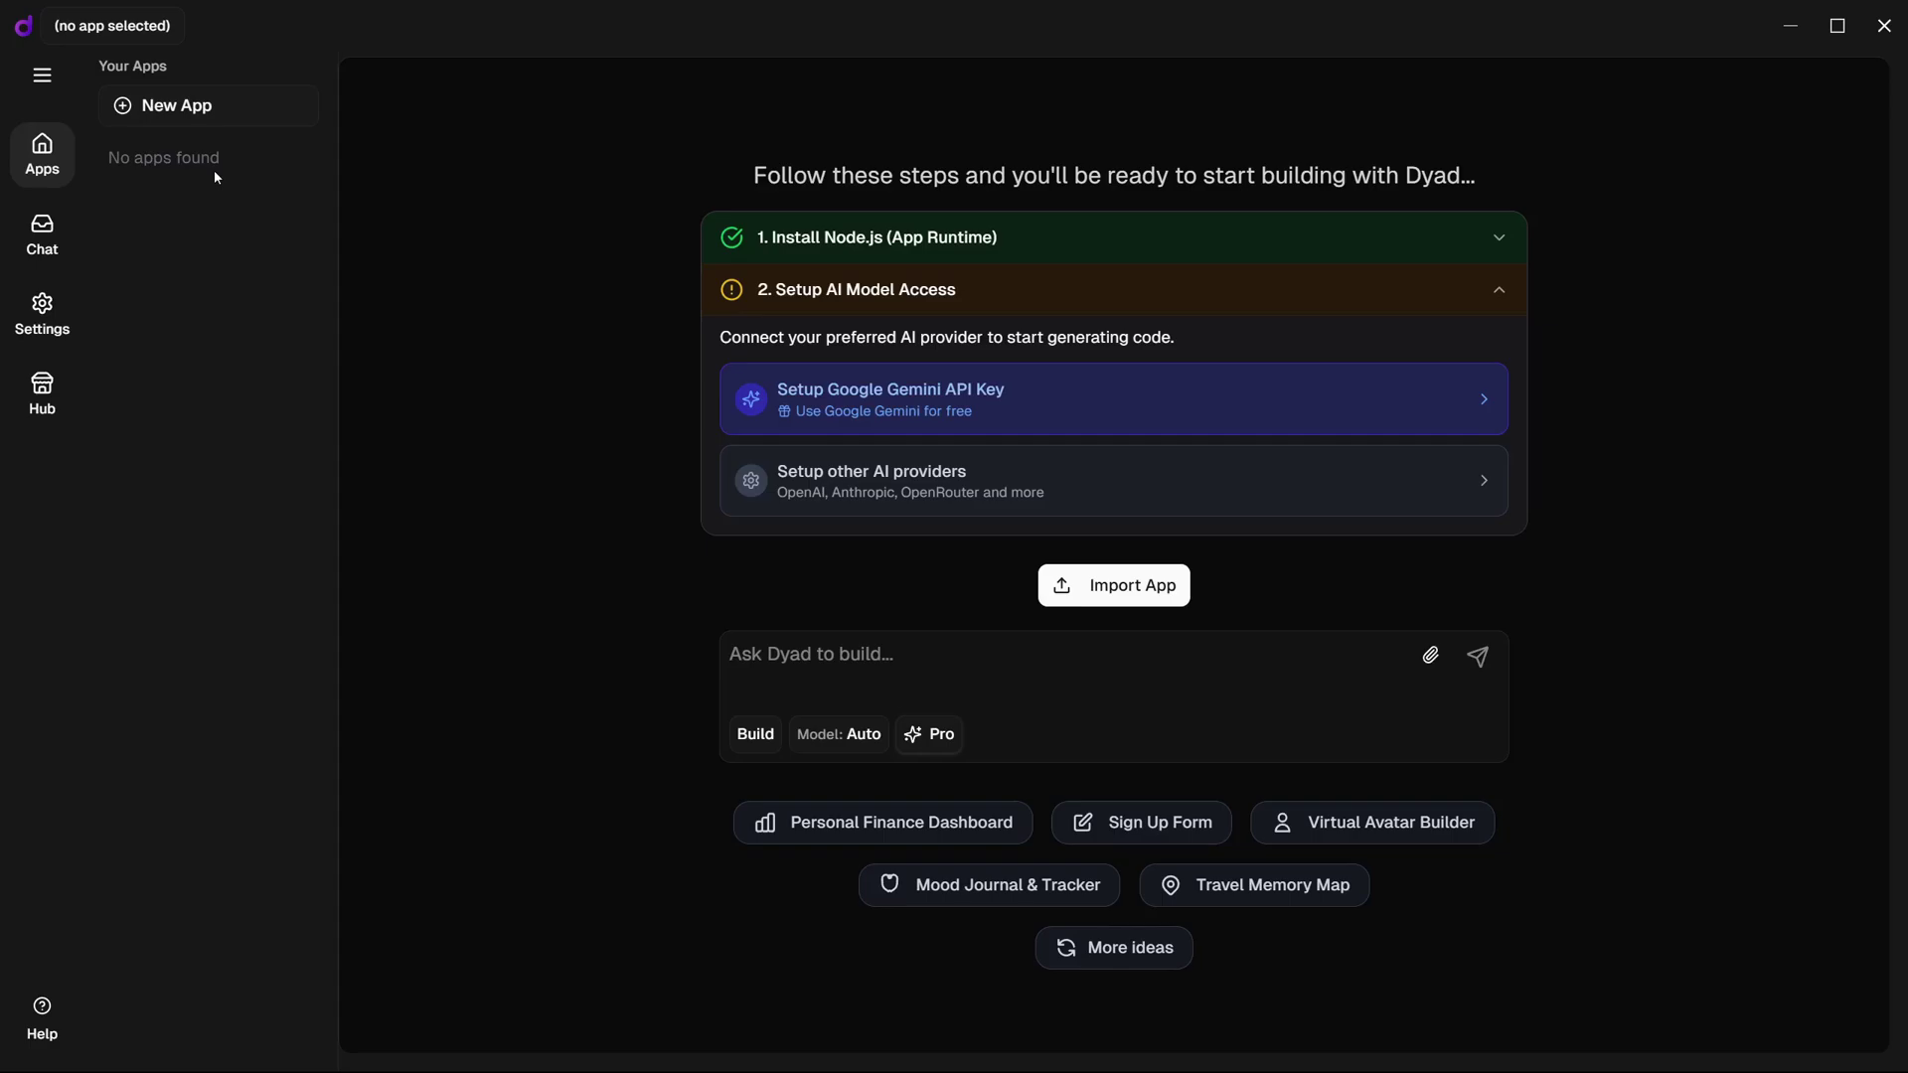
Step: Inspect and cancel Settings' Add custom provider form, then go to the template Hub
left_click(42, 235)
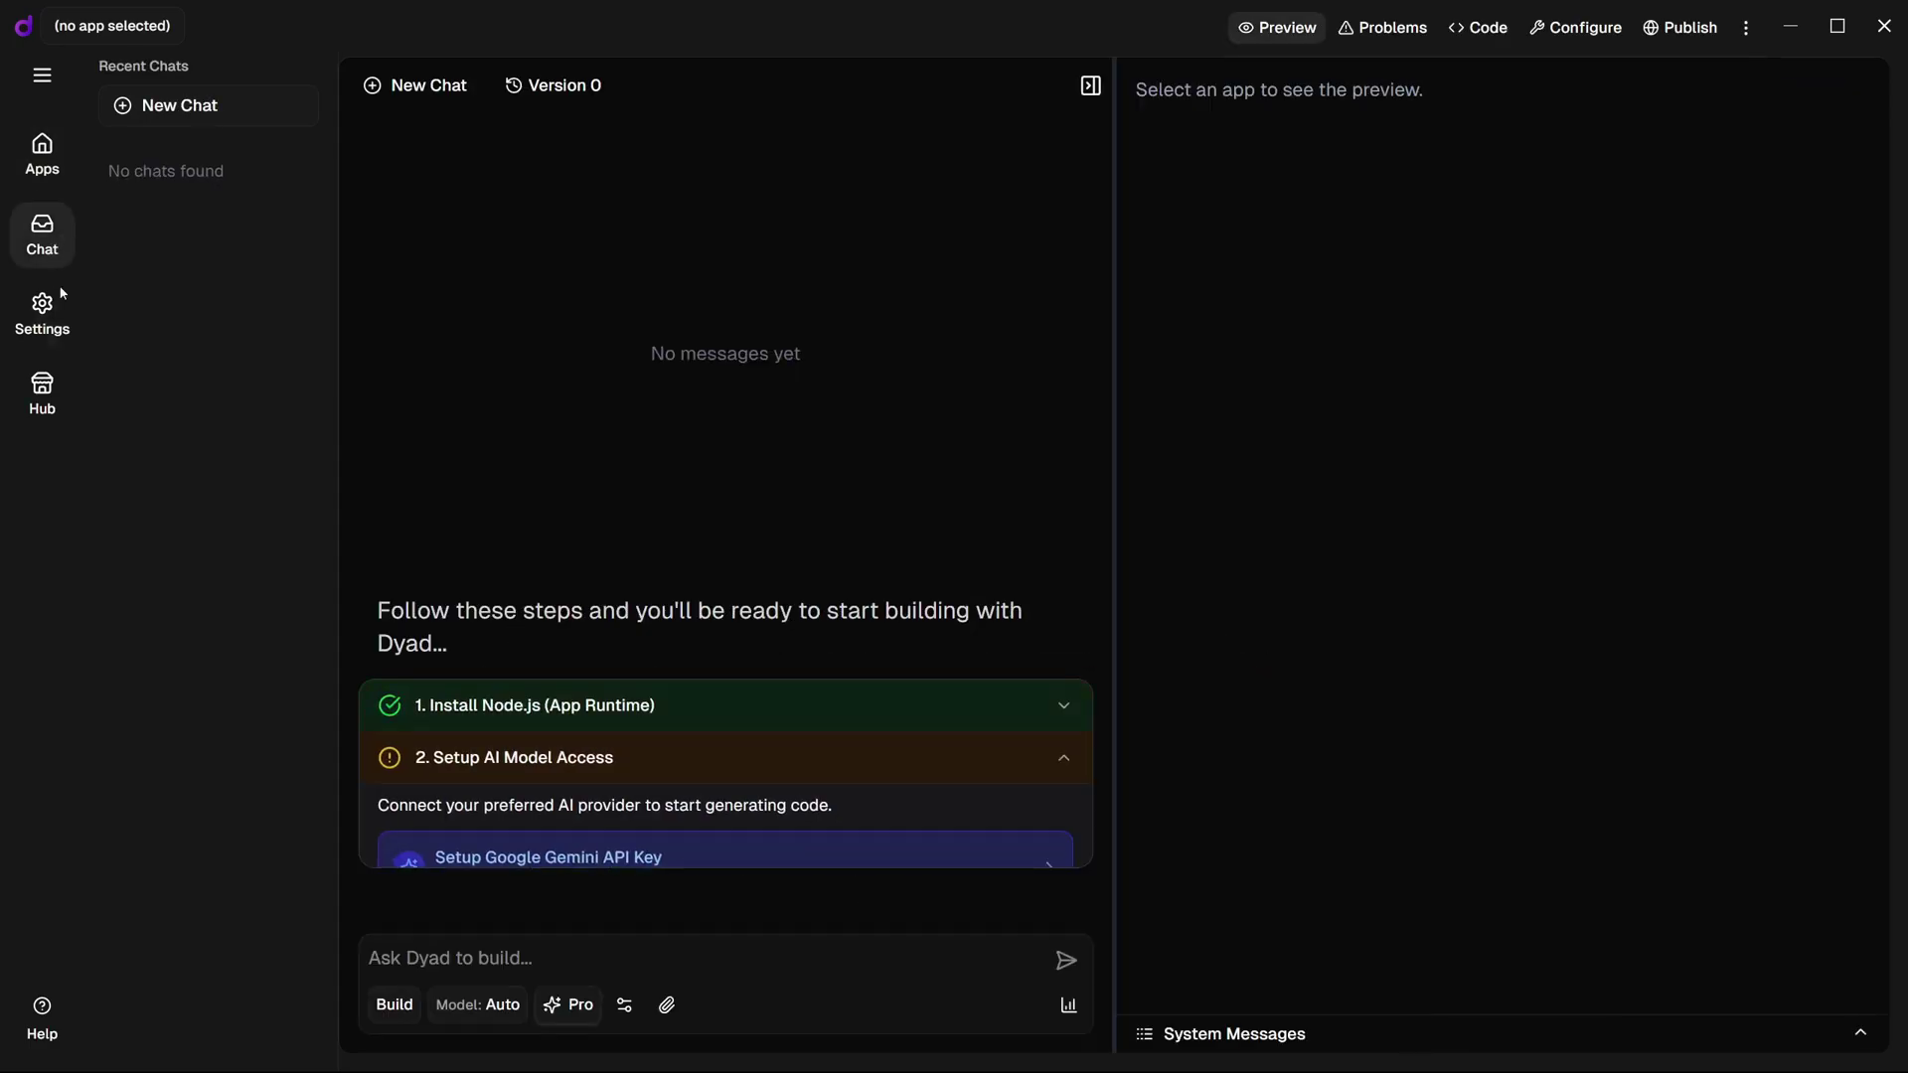
left_click(43, 313)
scroll(503, 406, "down", 1)
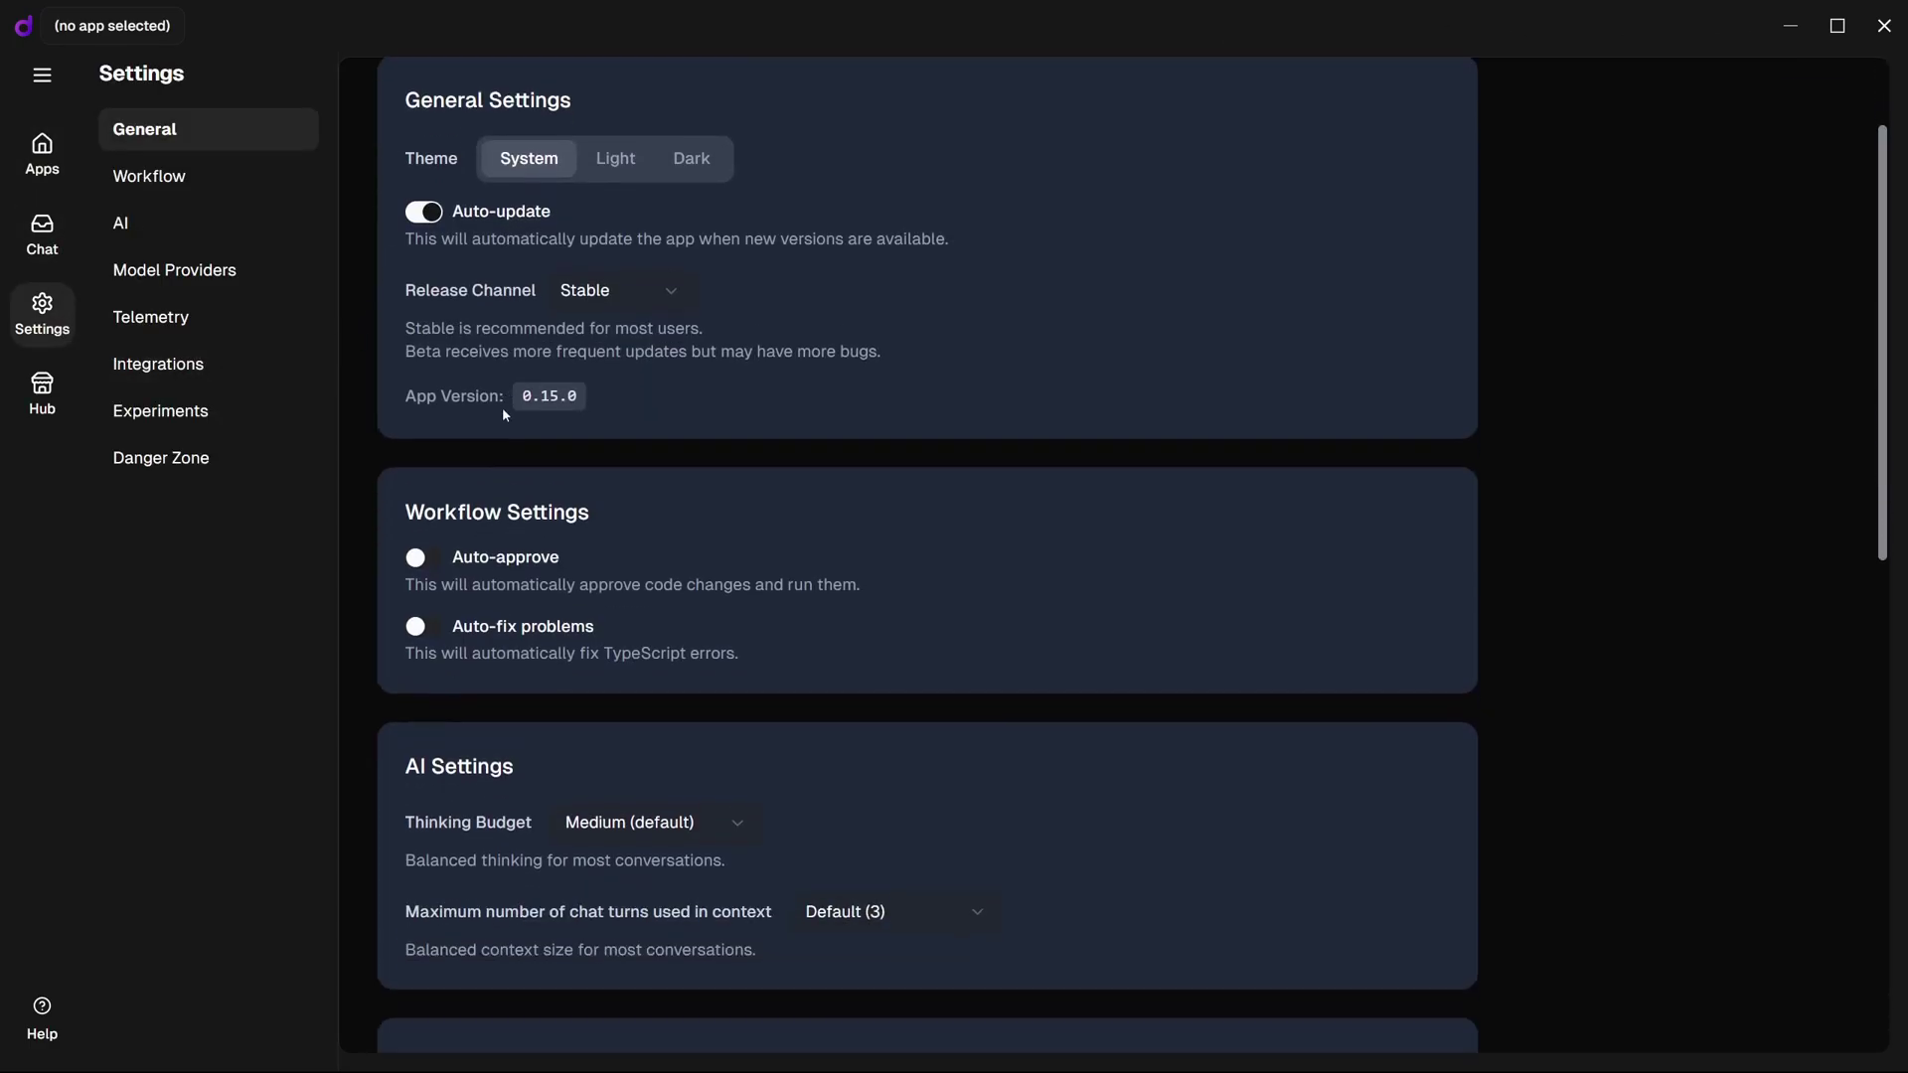
scroll(502, 408, "down", 2)
scroll(502, 447, "down", 2)
scroll(500, 507, "down", 1)
scroll(500, 531, "down", 2)
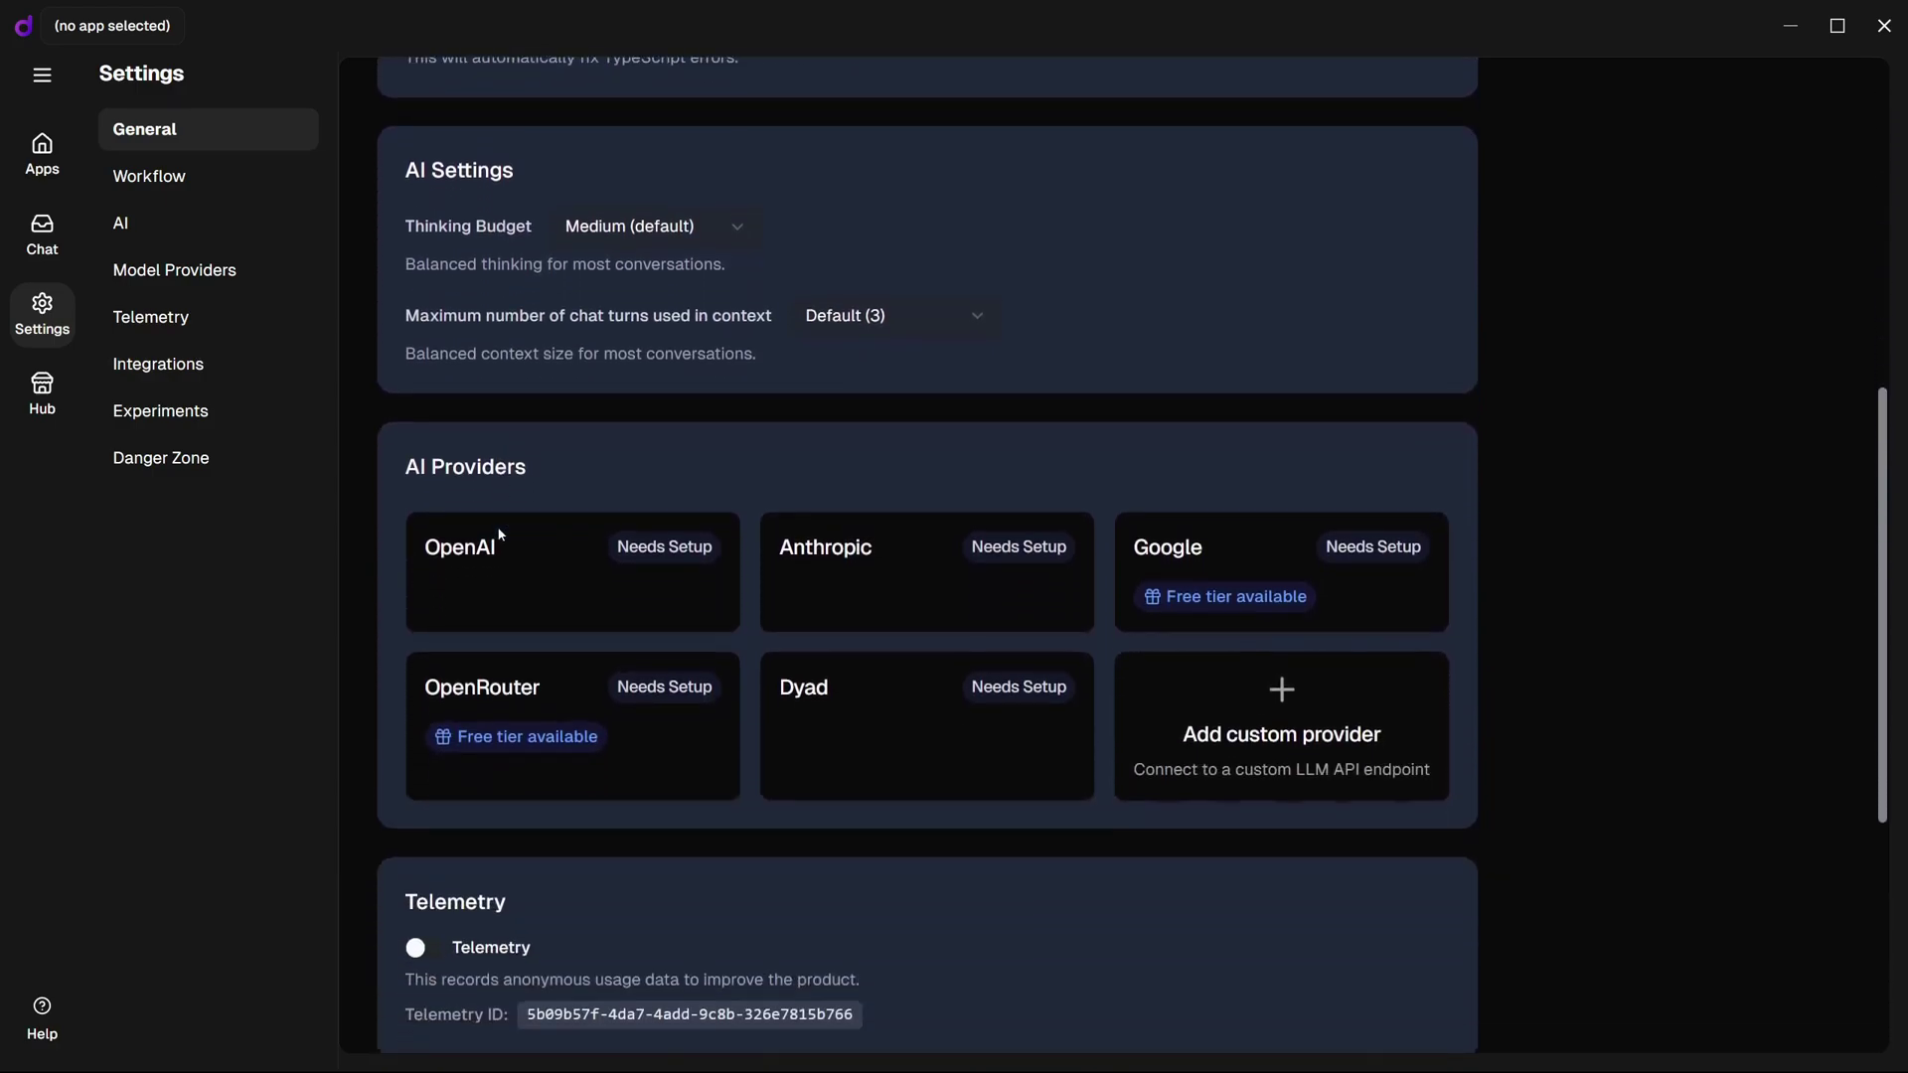
scroll(500, 531, "down", 1)
scroll(503, 447, "down", 1)
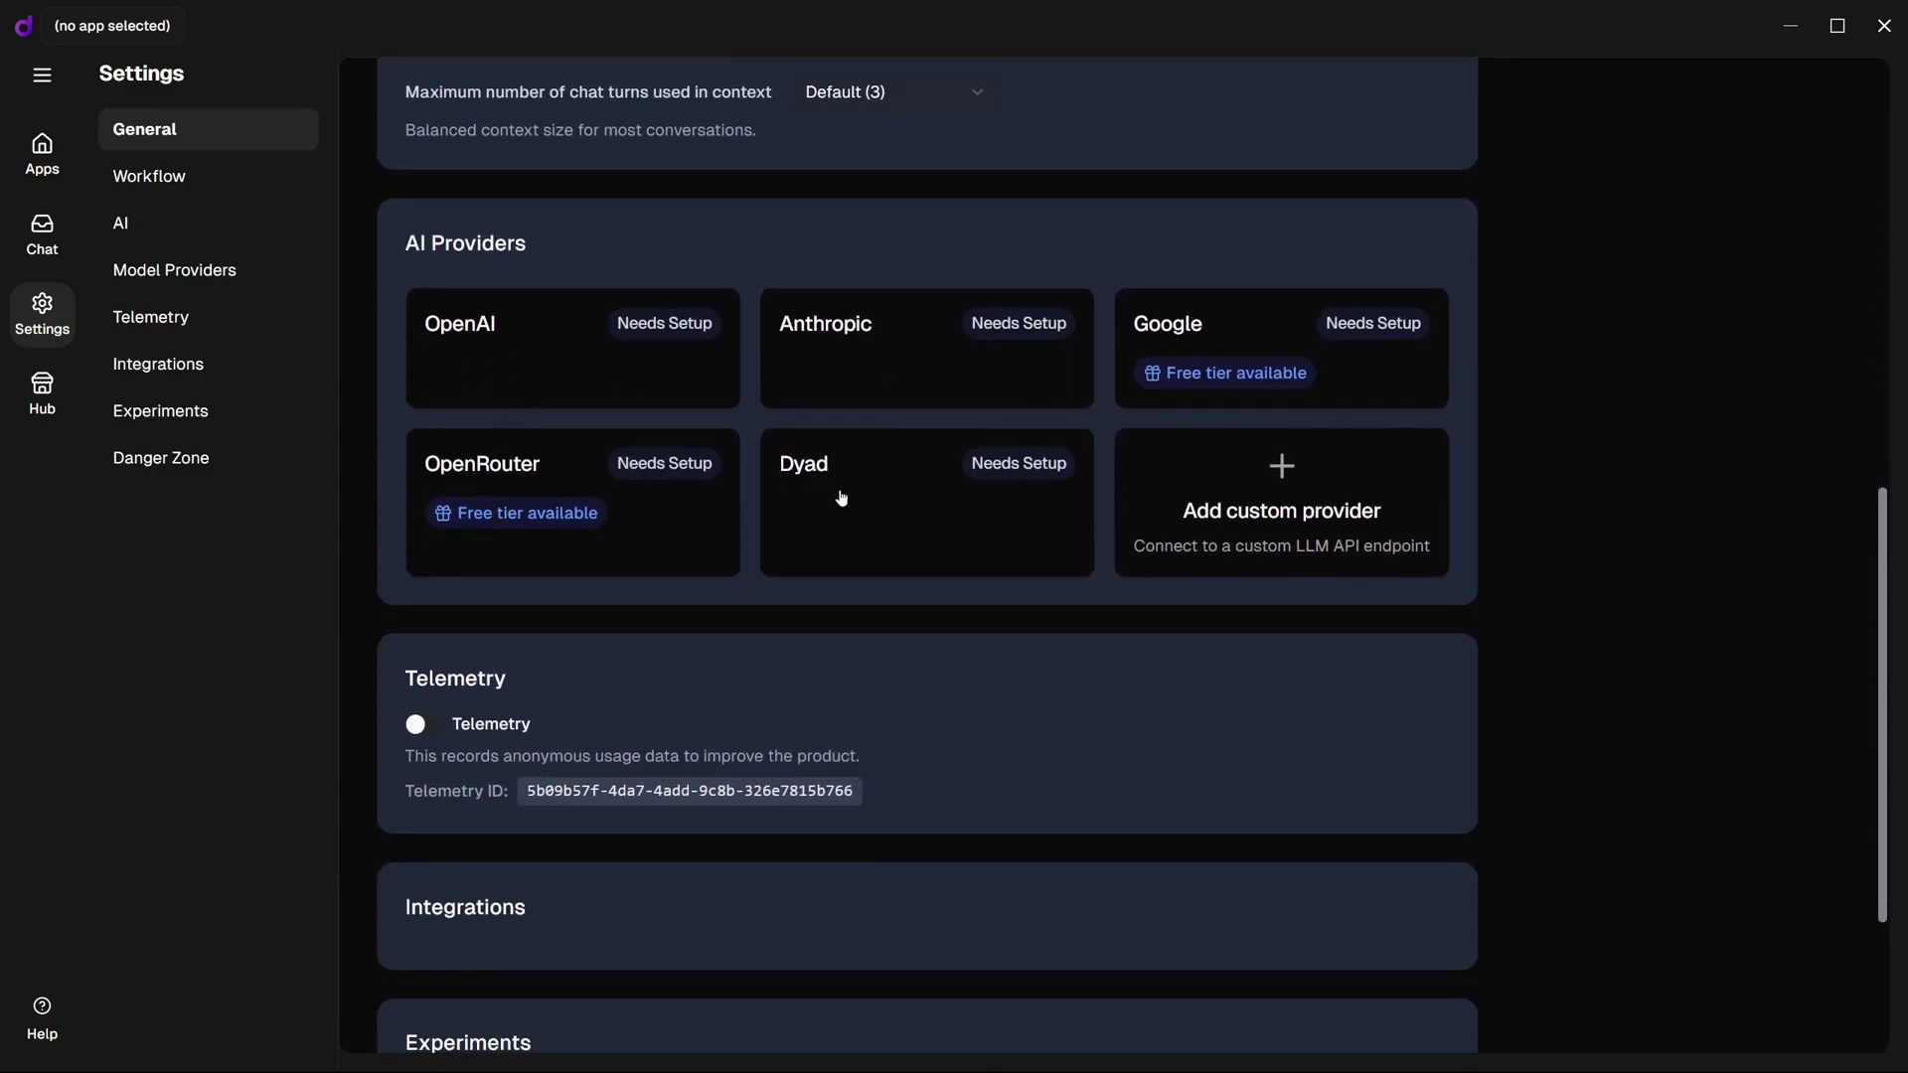
left_click(1277, 482)
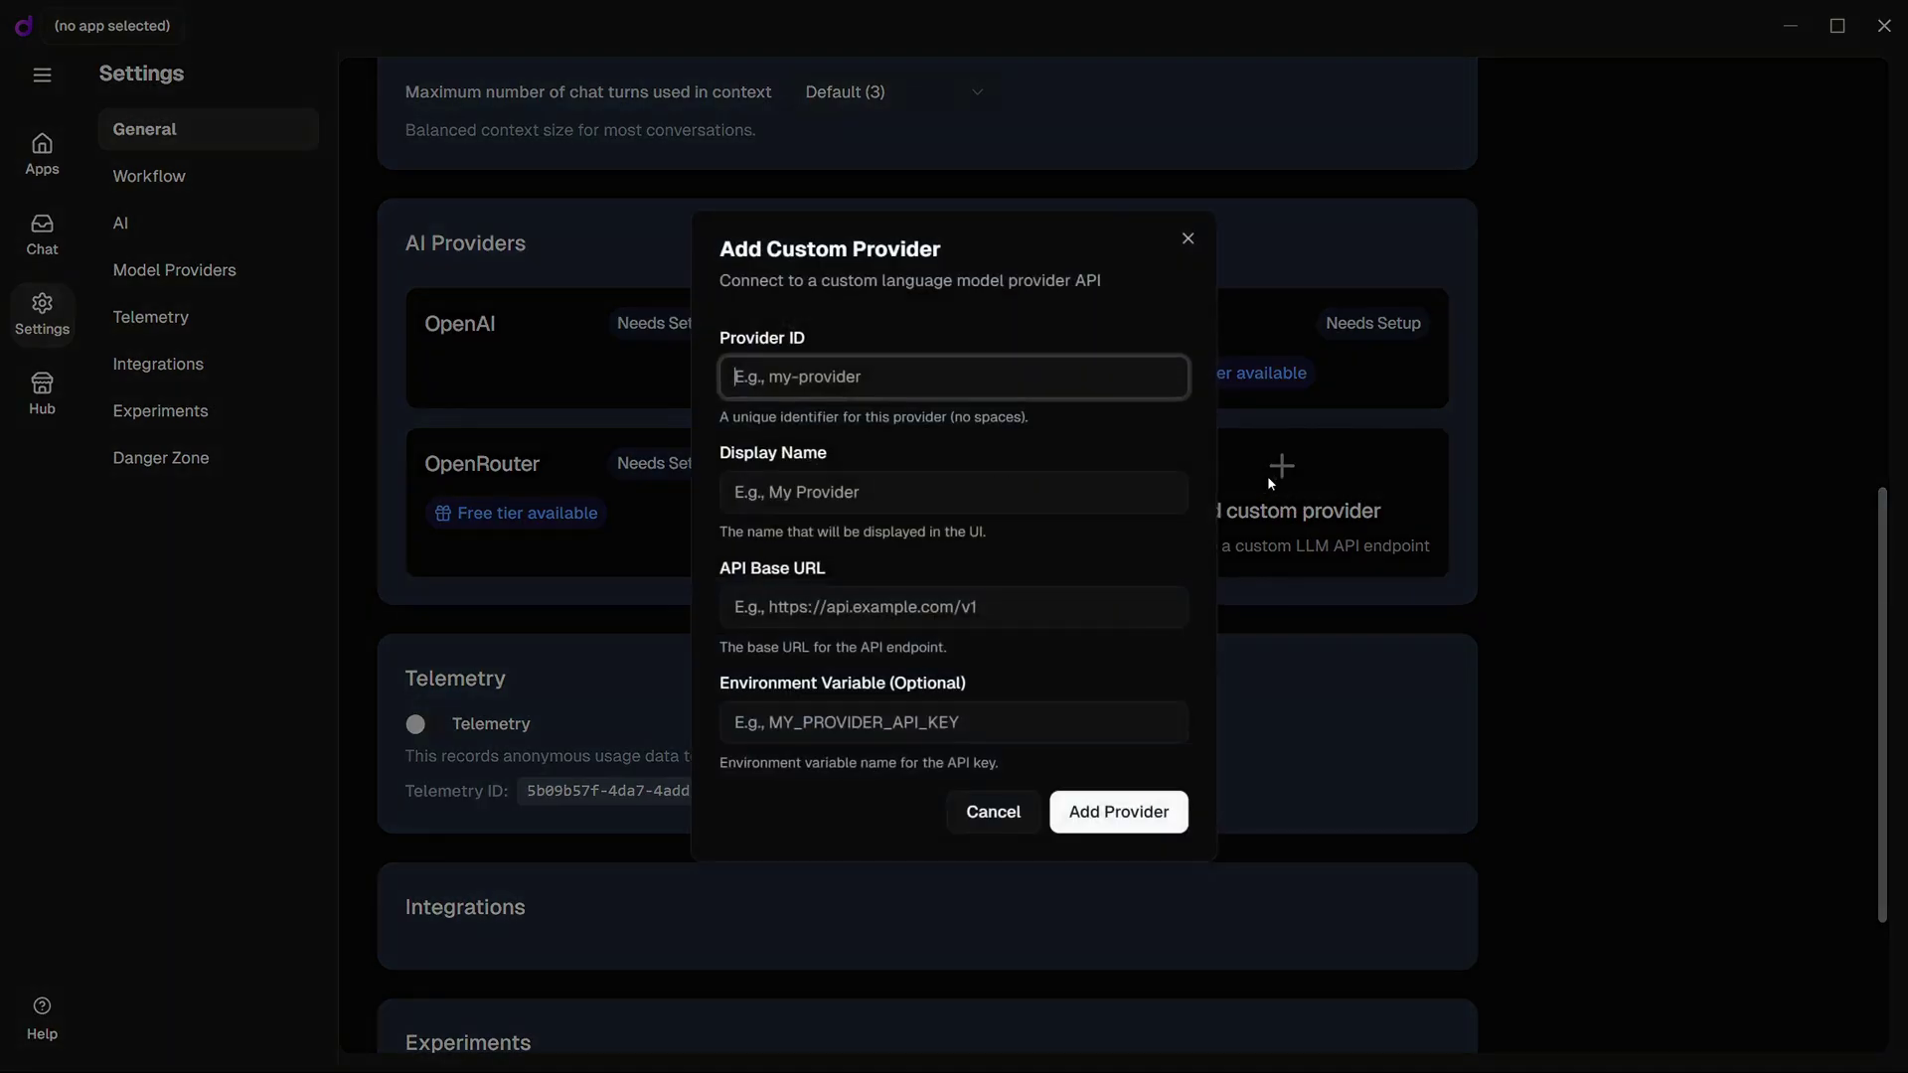
left_click(844, 608)
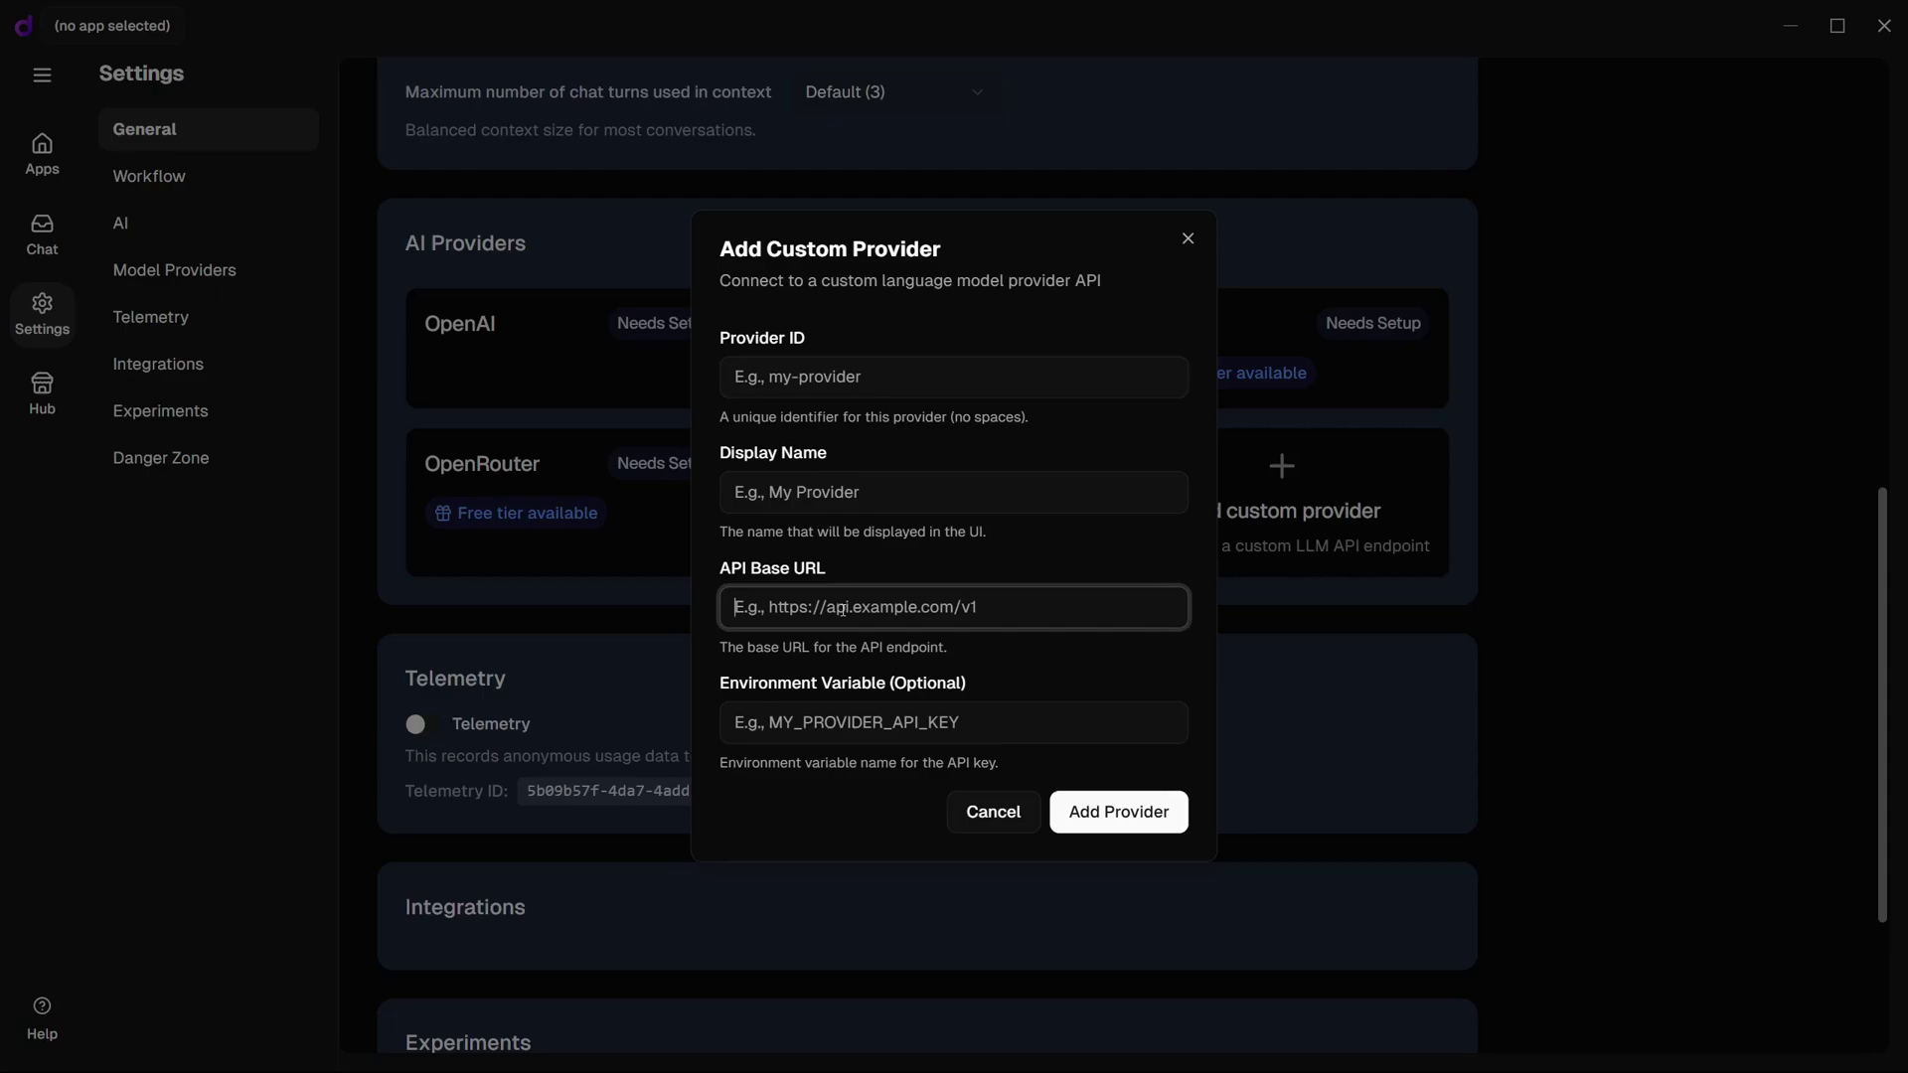
left_click(829, 721)
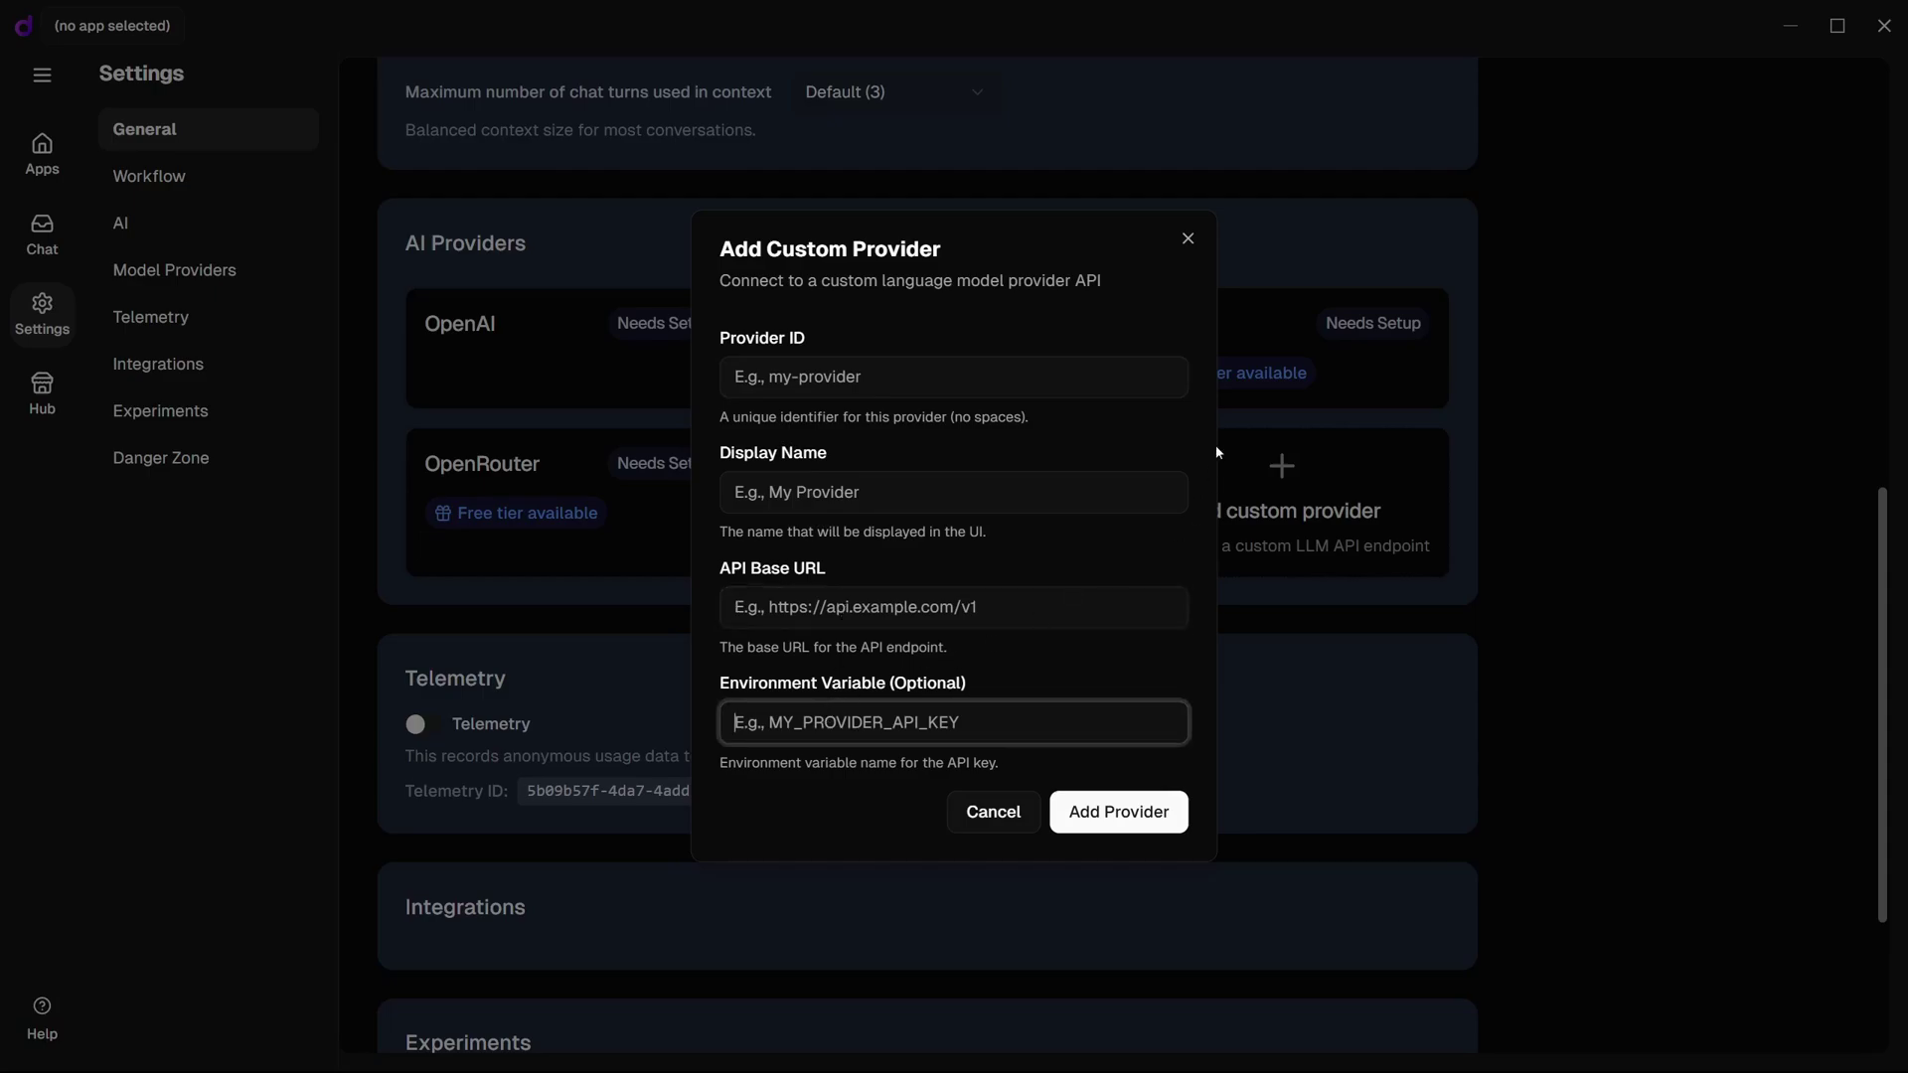
left_click(1188, 240)
left_click(43, 391)
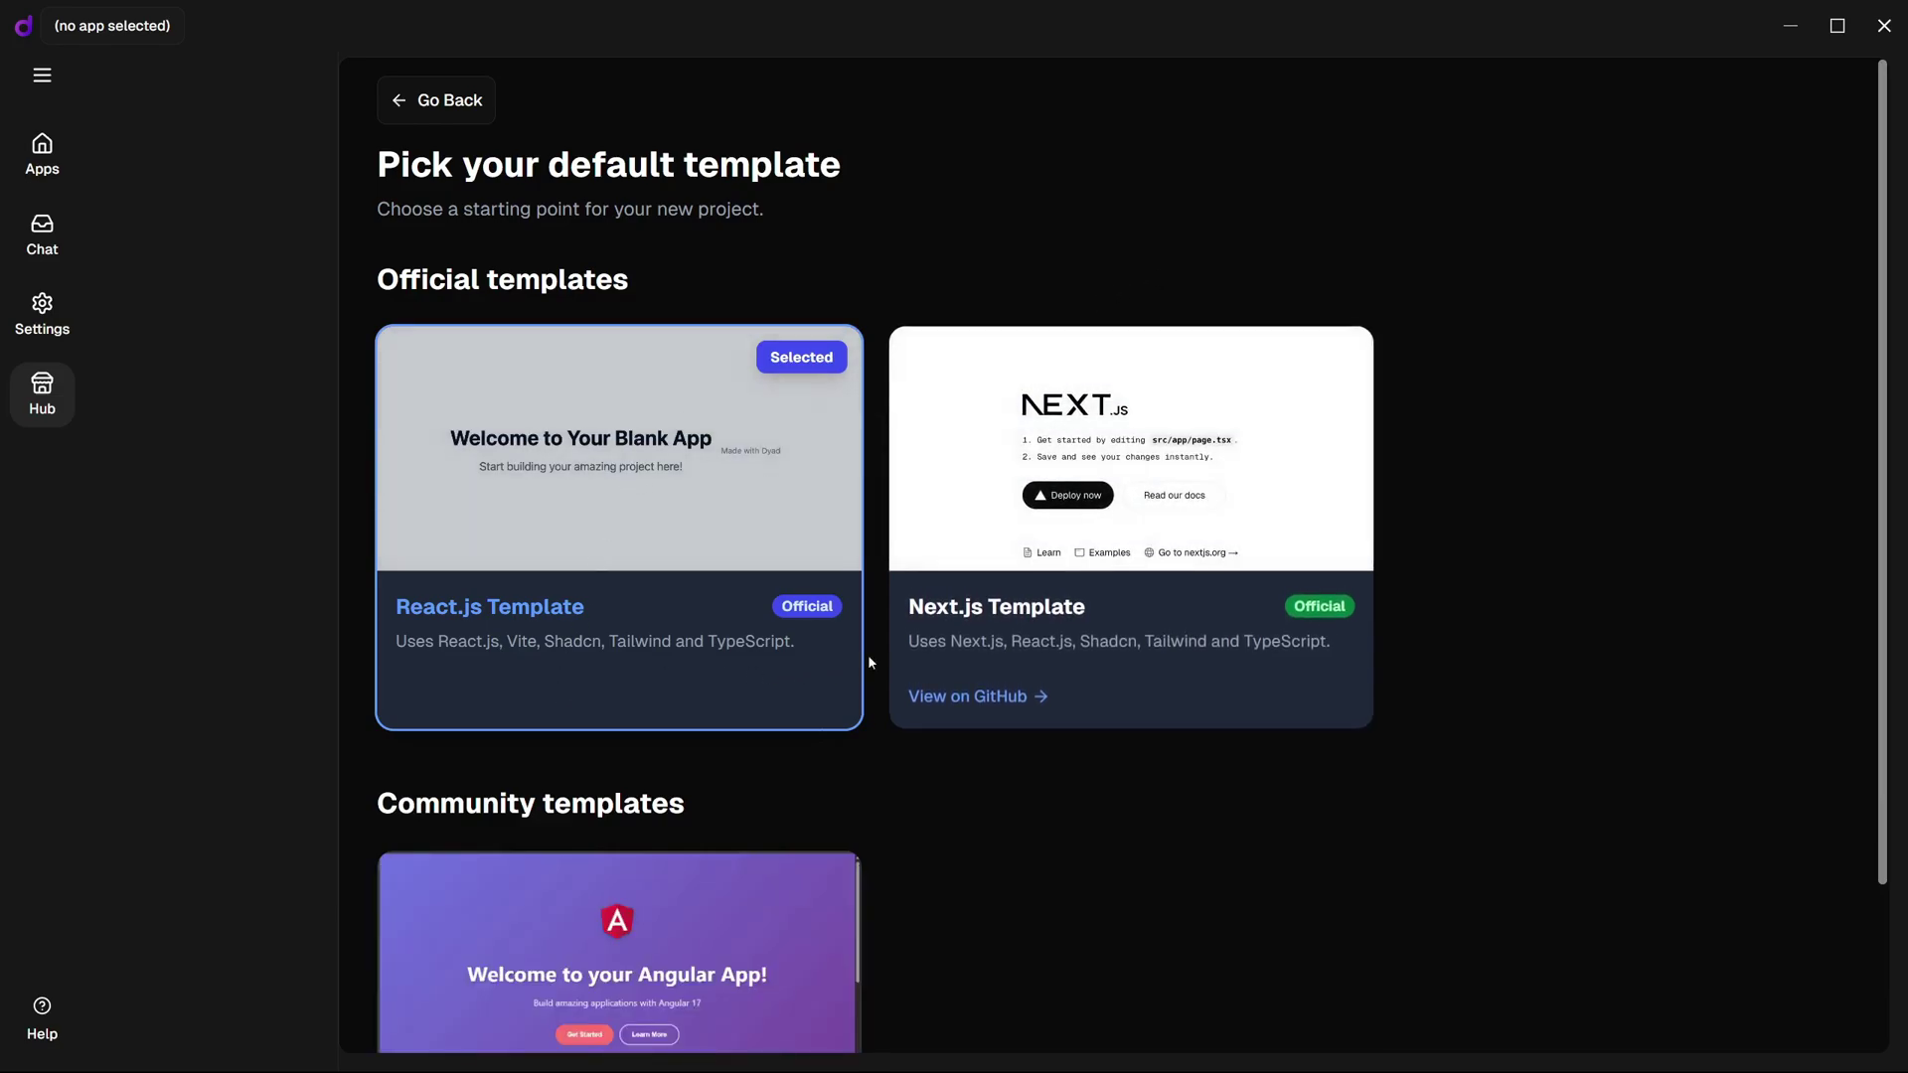
scroll(956, 637, "down", 2)
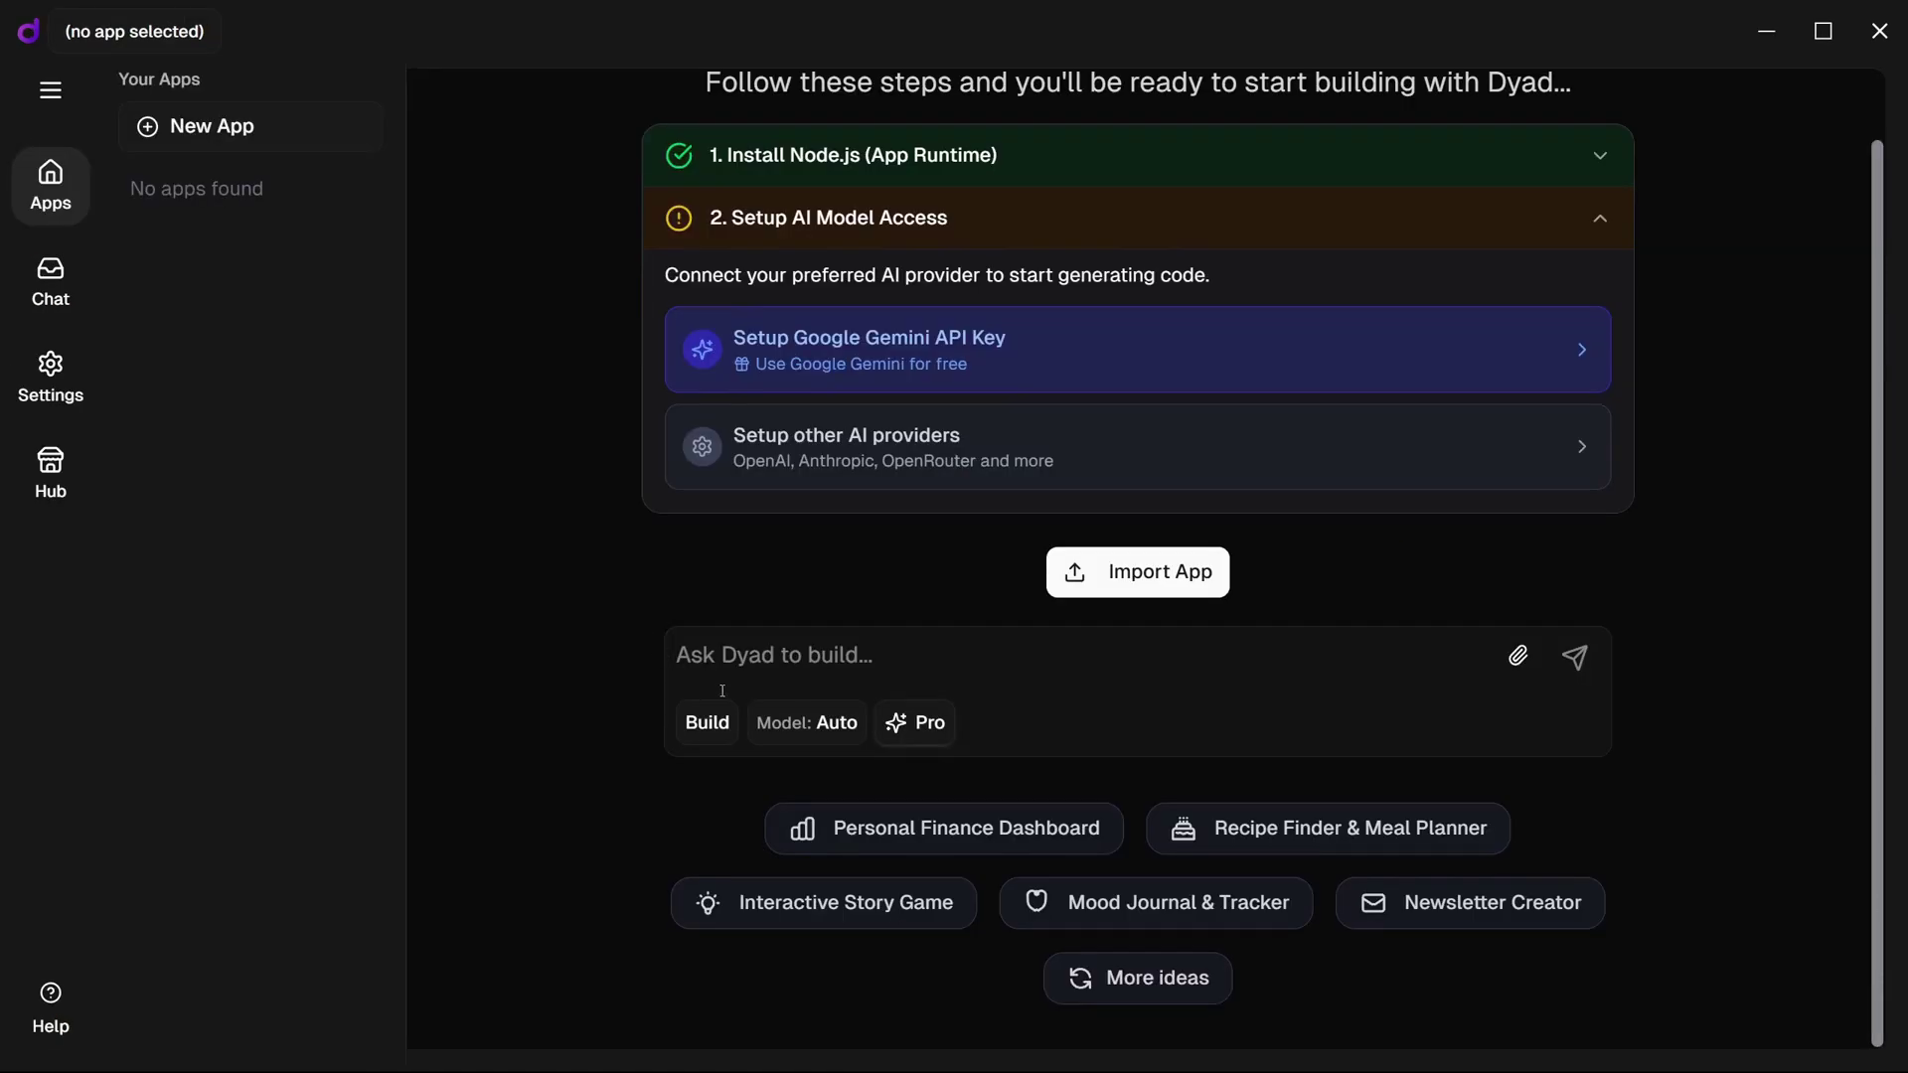
left_click(706, 723)
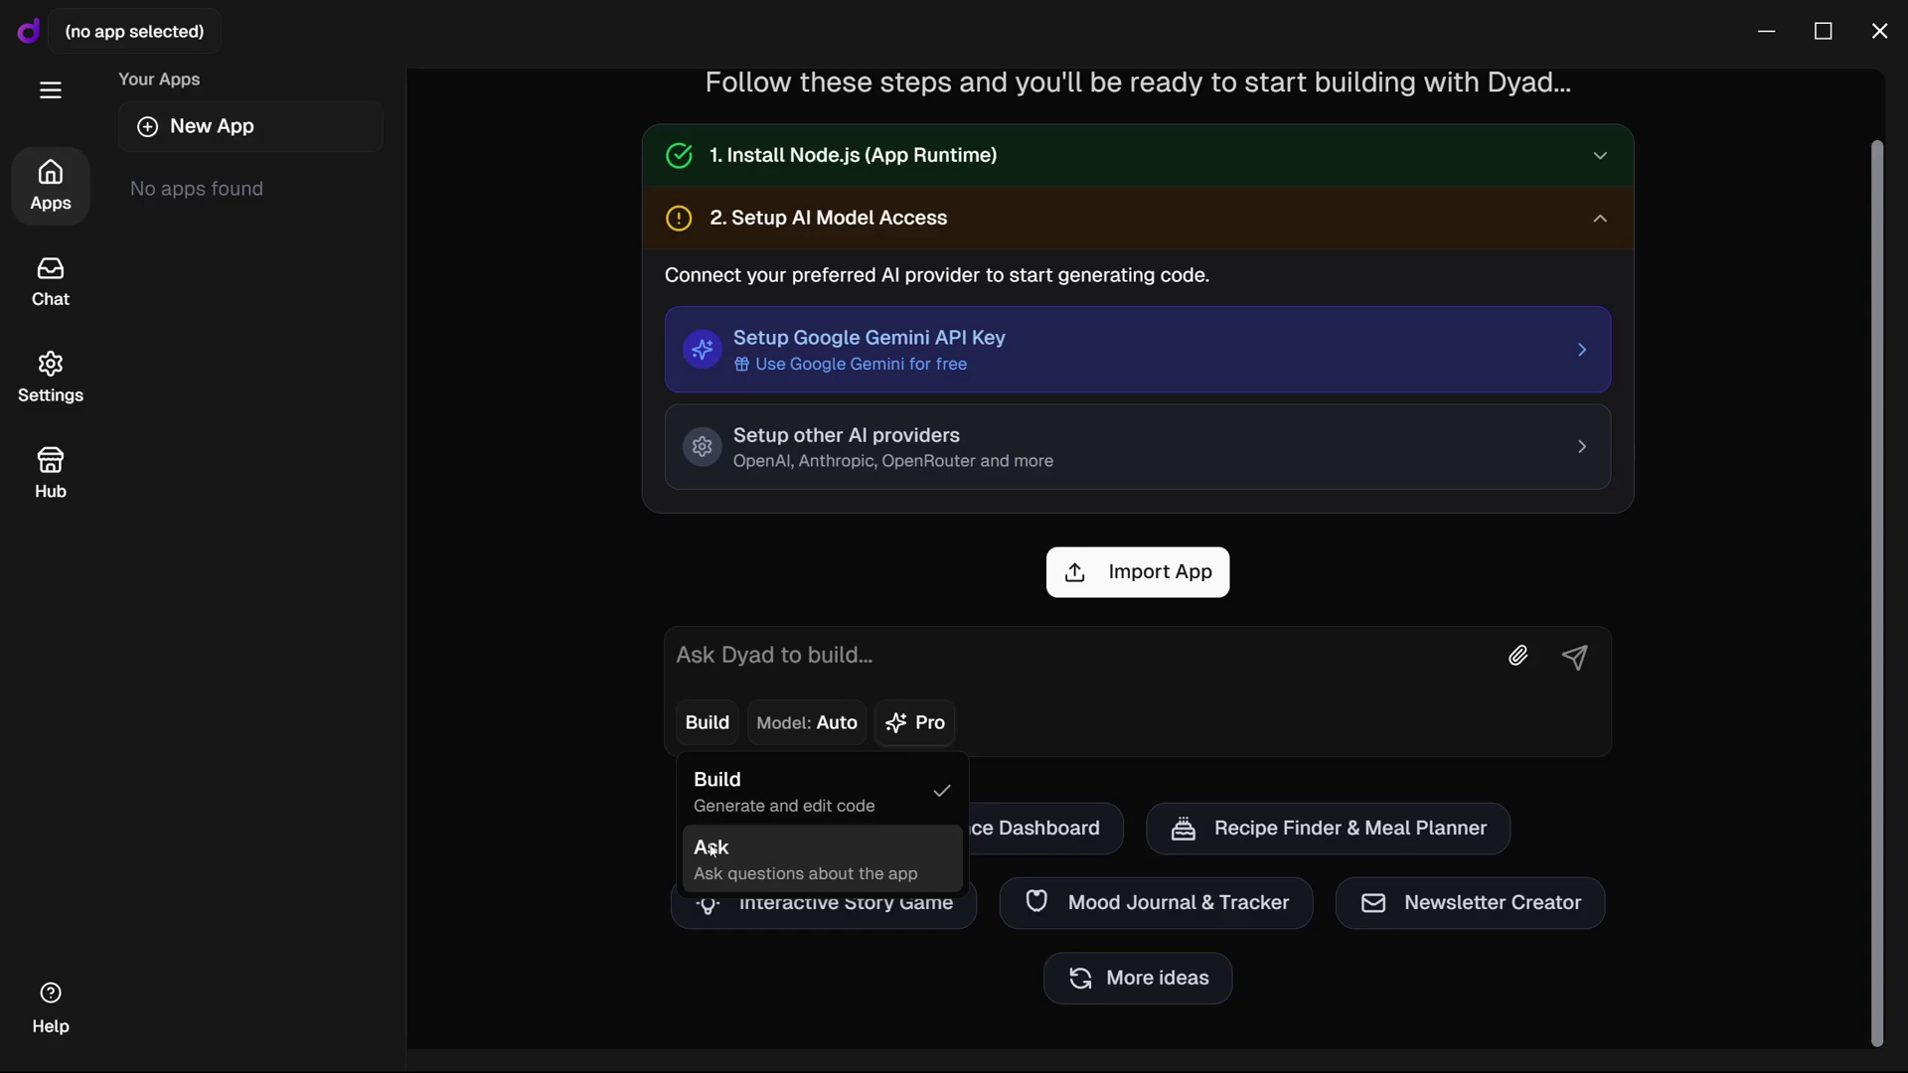
left_click(627, 656)
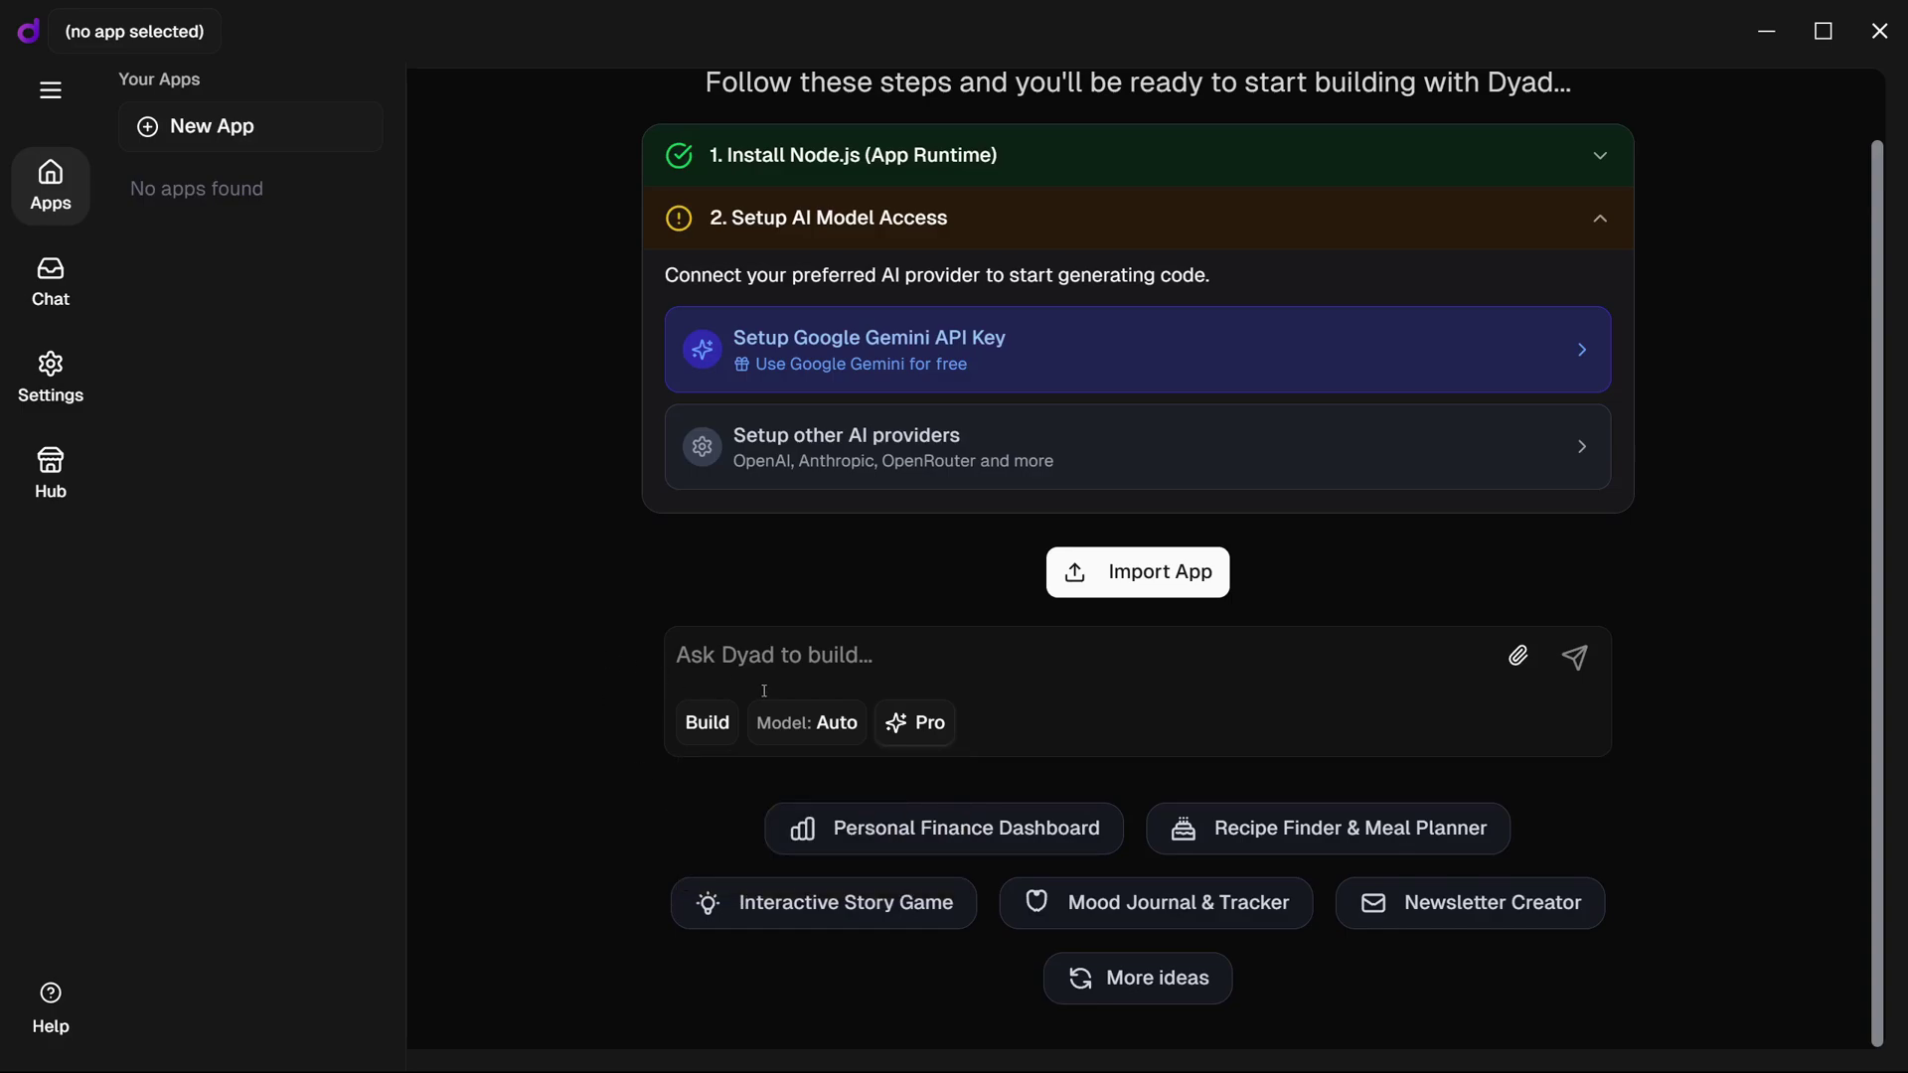
left_click(818, 724)
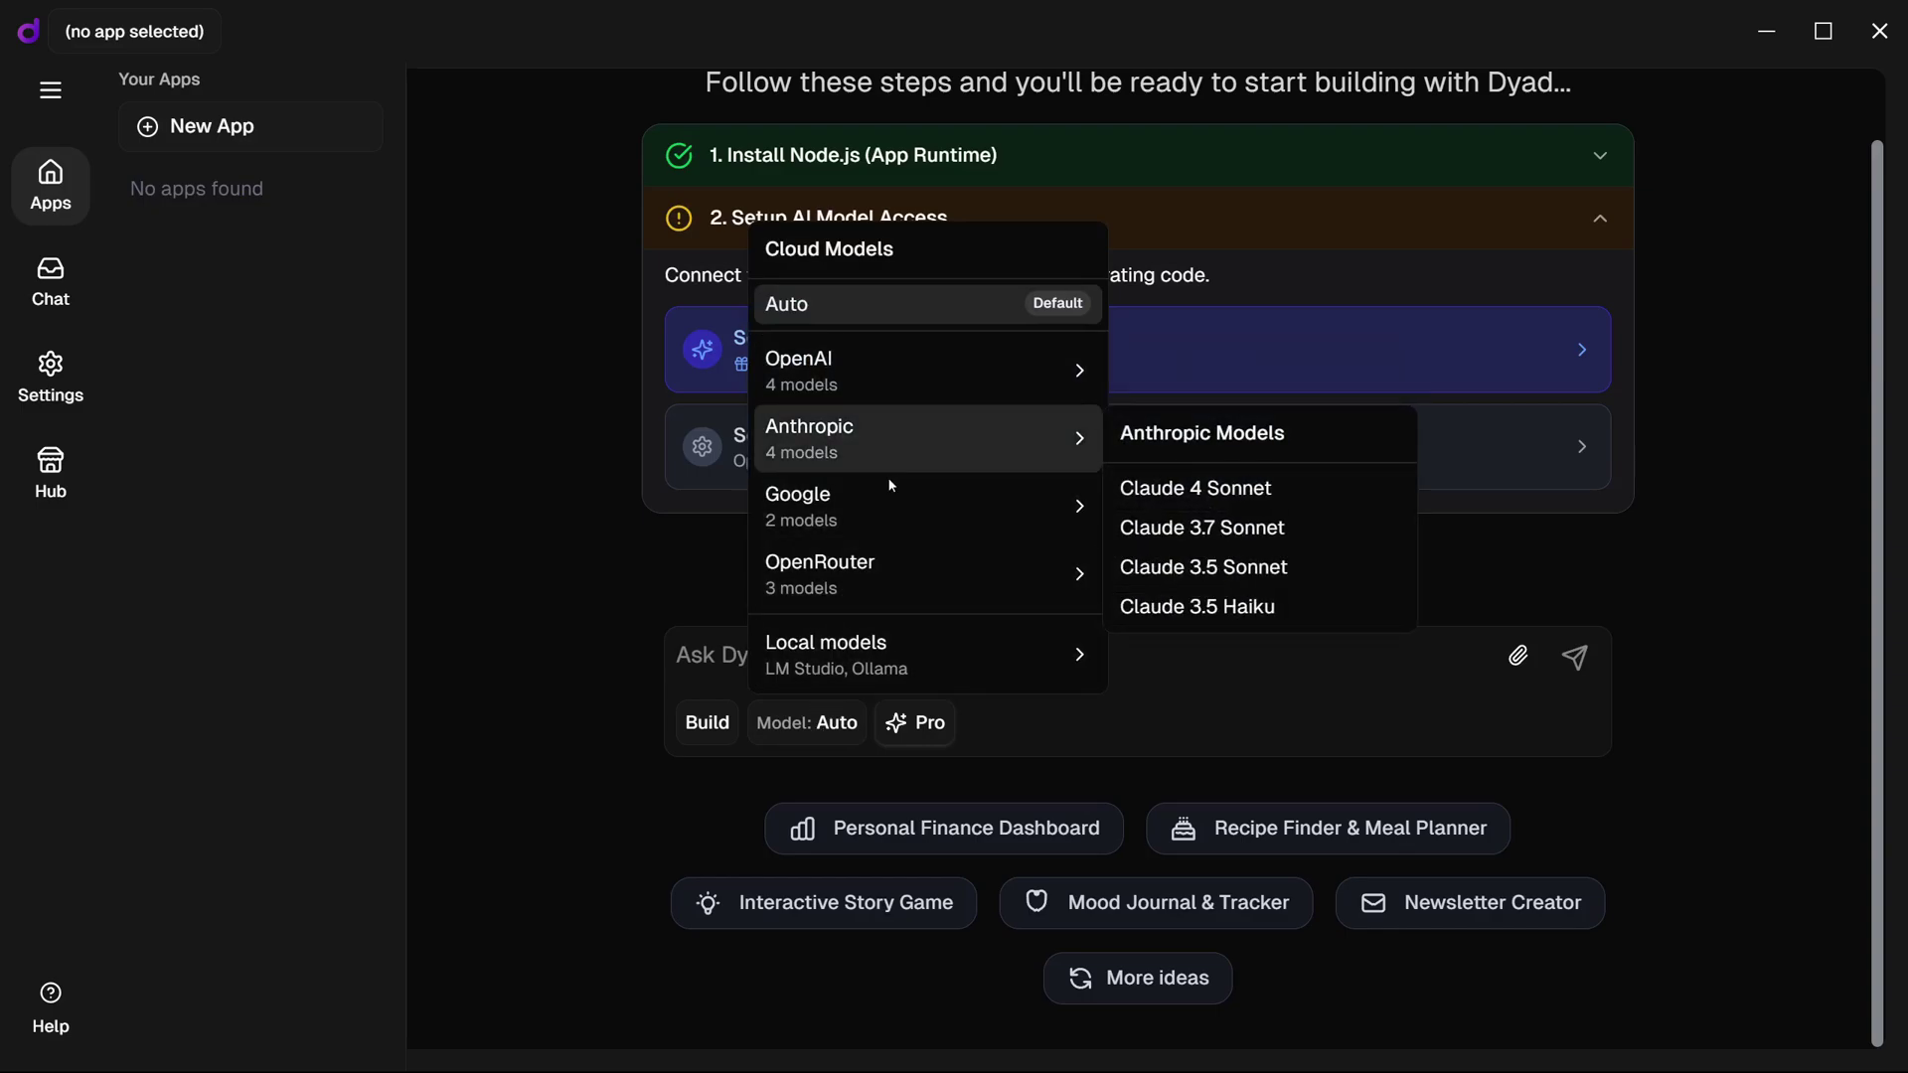
mouse_move(895, 655)
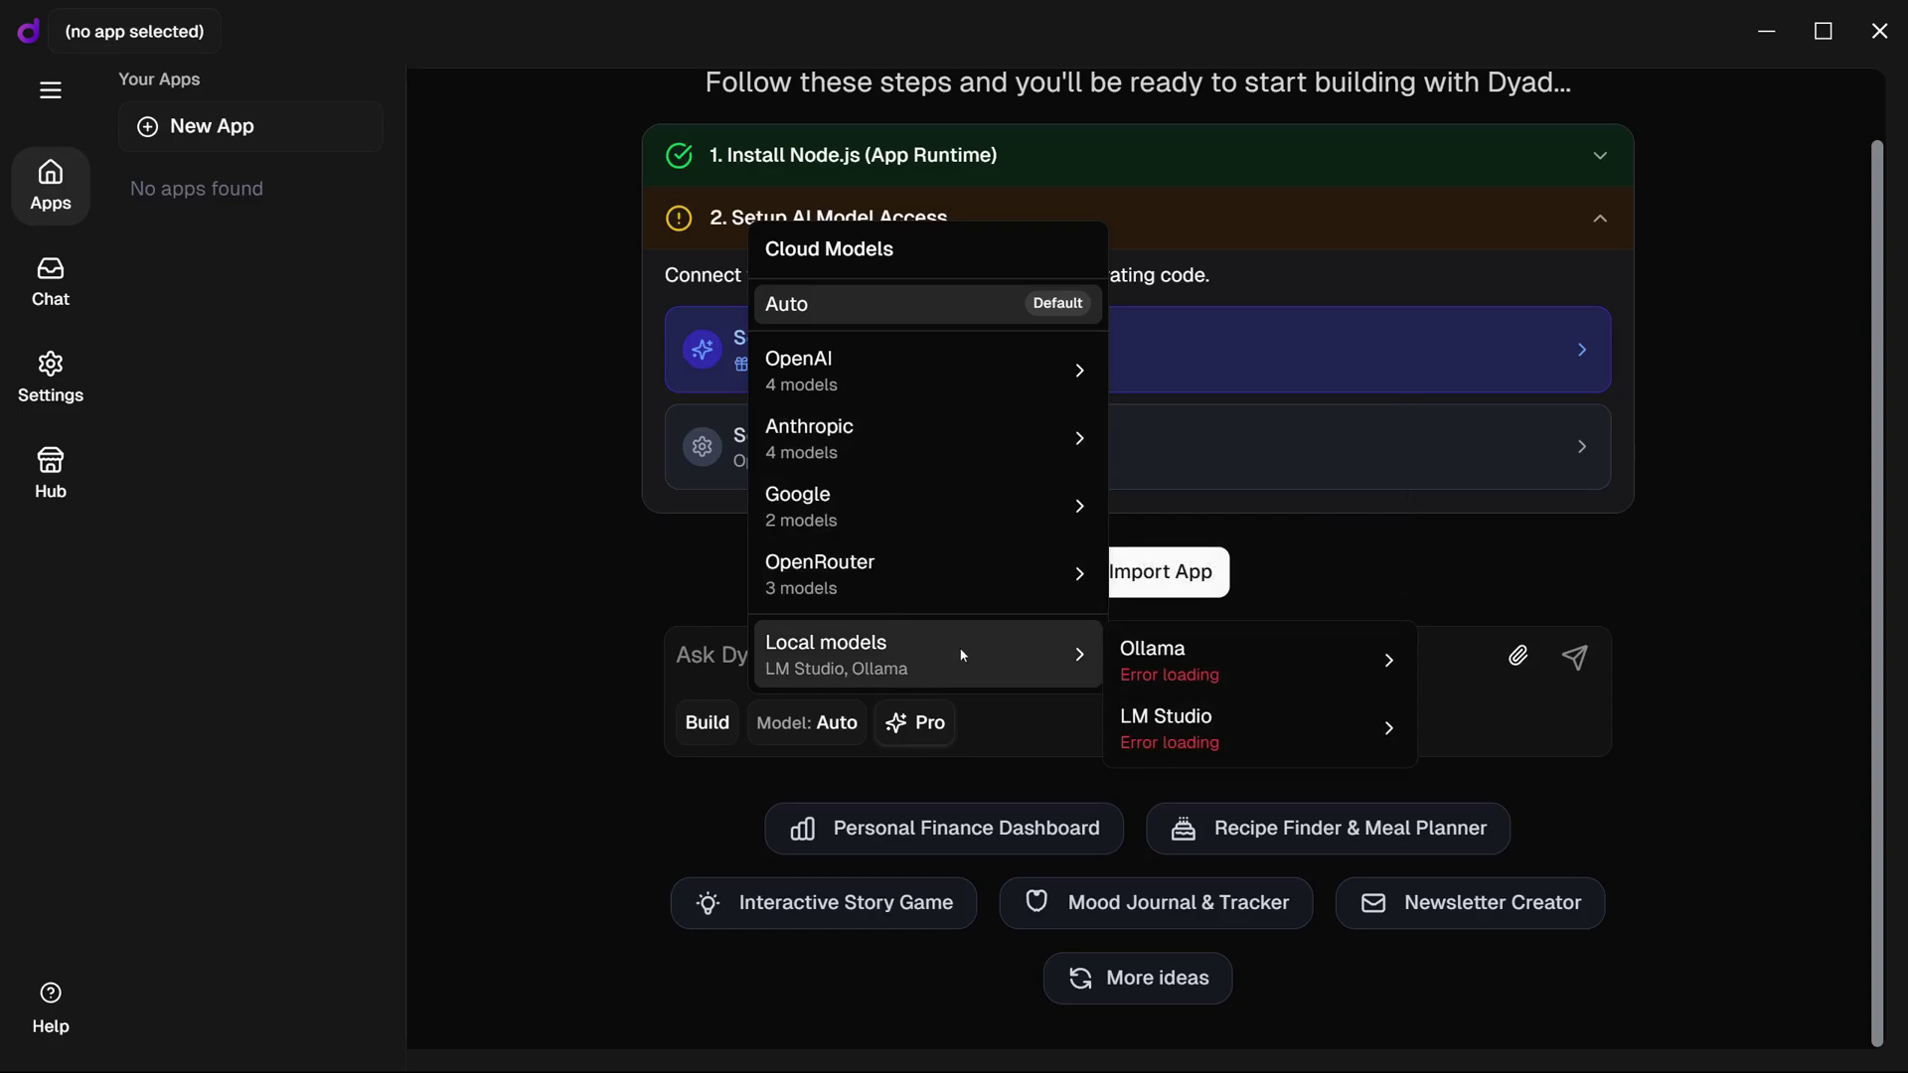
left_click(913, 731)
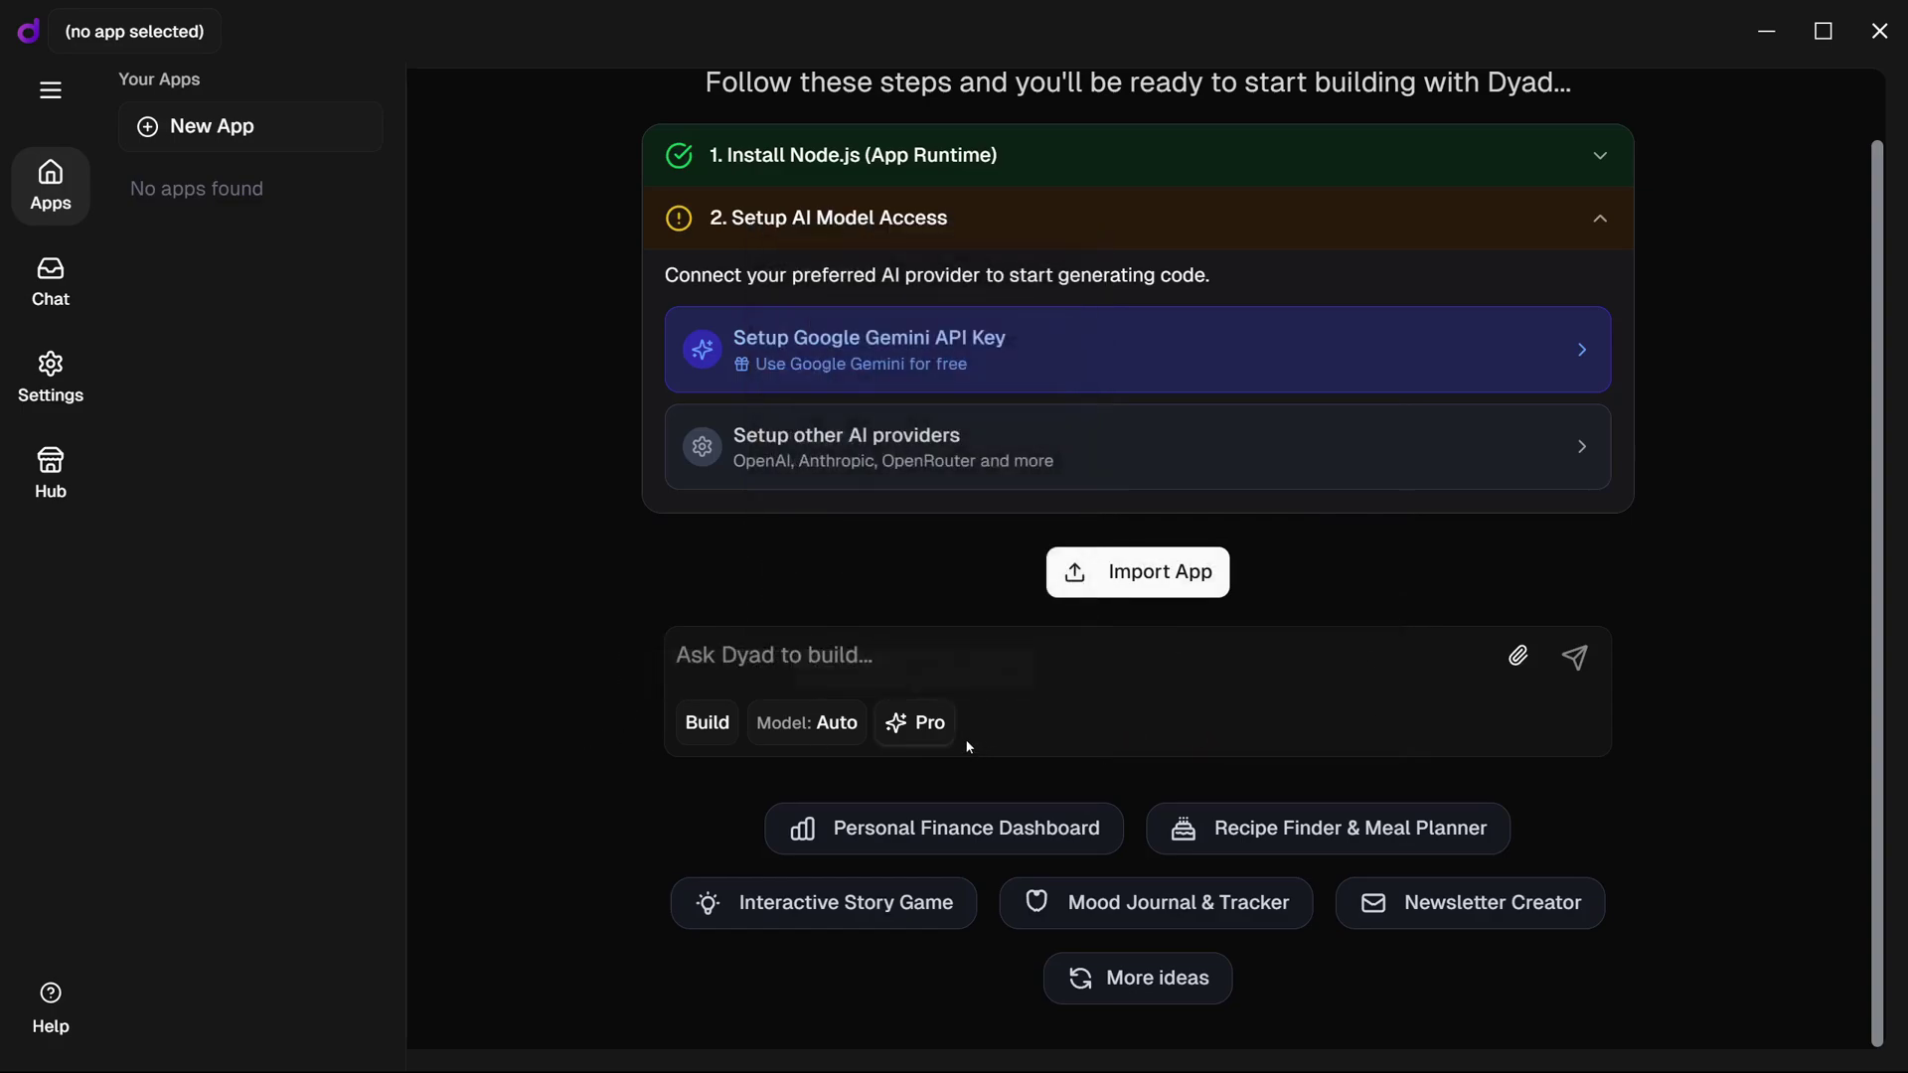
left_click(920, 727)
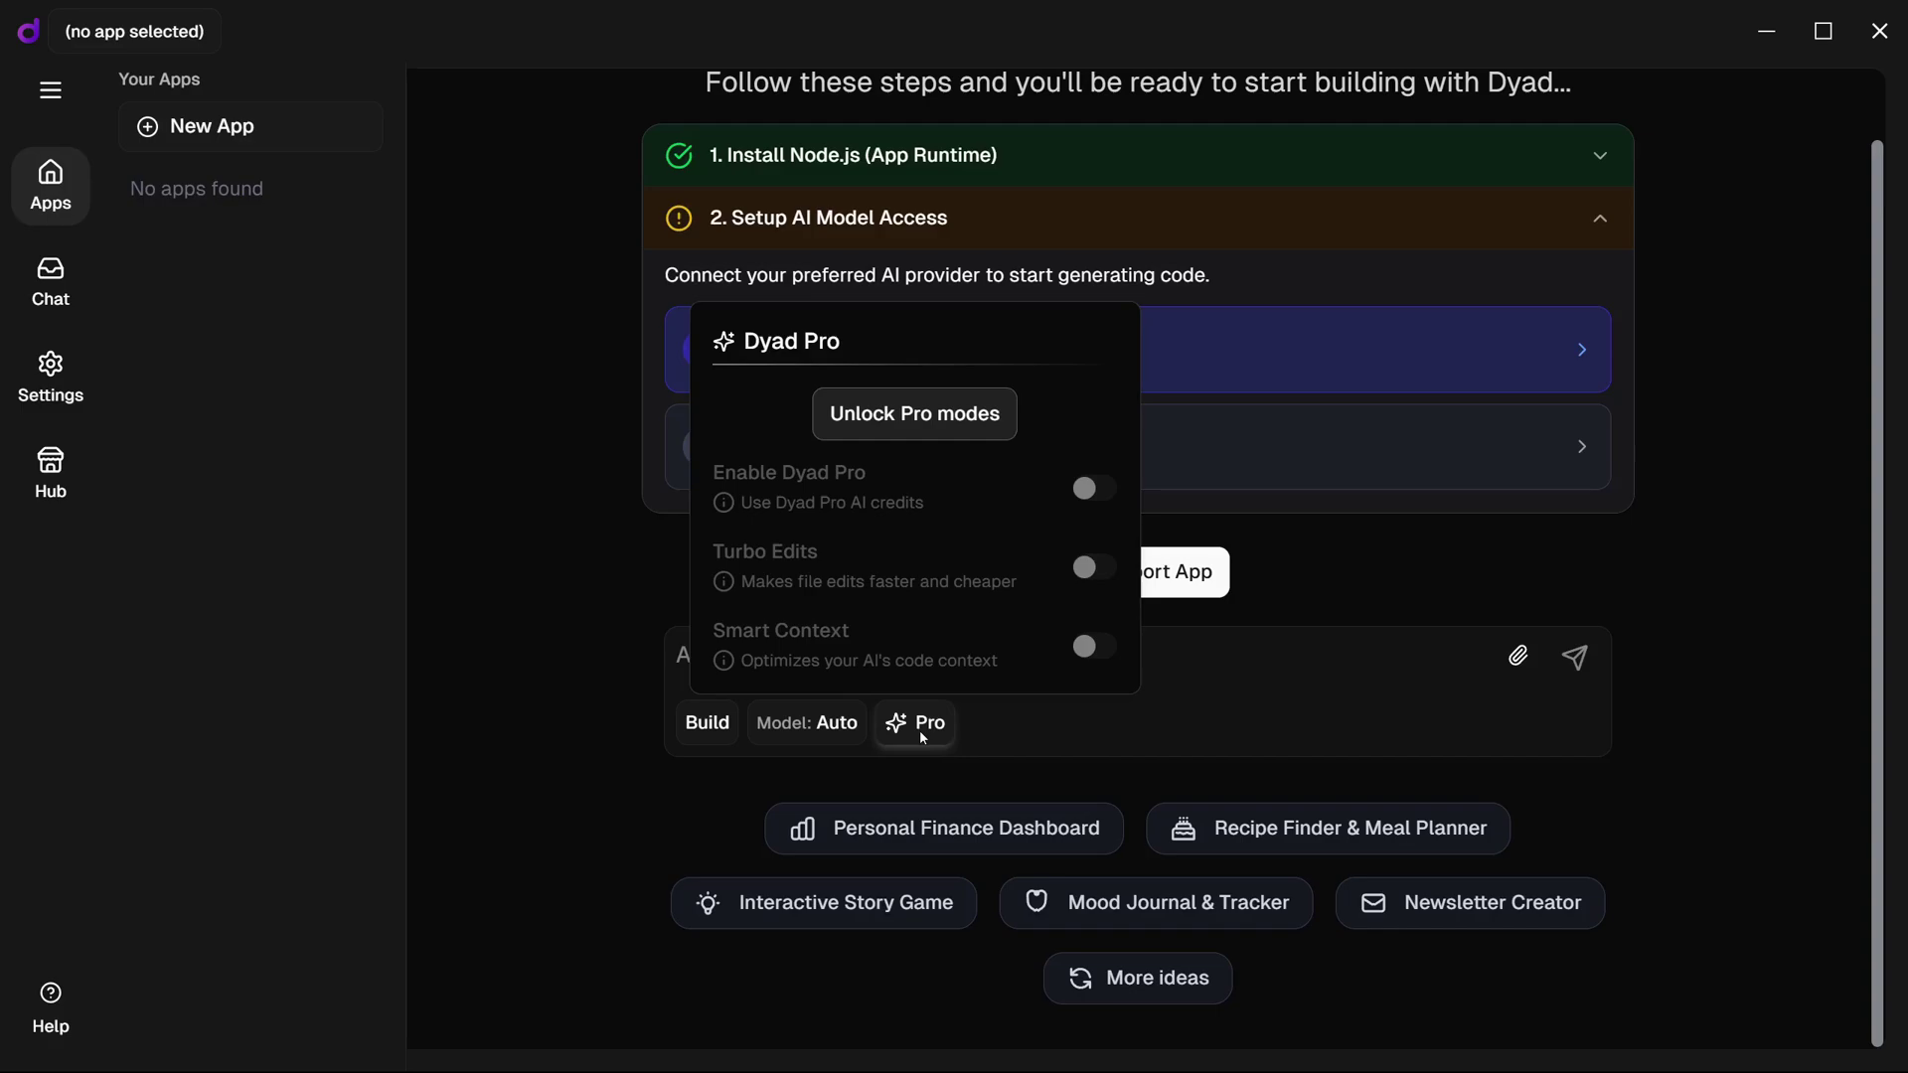
Step: Dismiss Dyad Pro options, open Google Gemini API key setup, and check Google AI Studio keys
left_click(485, 631)
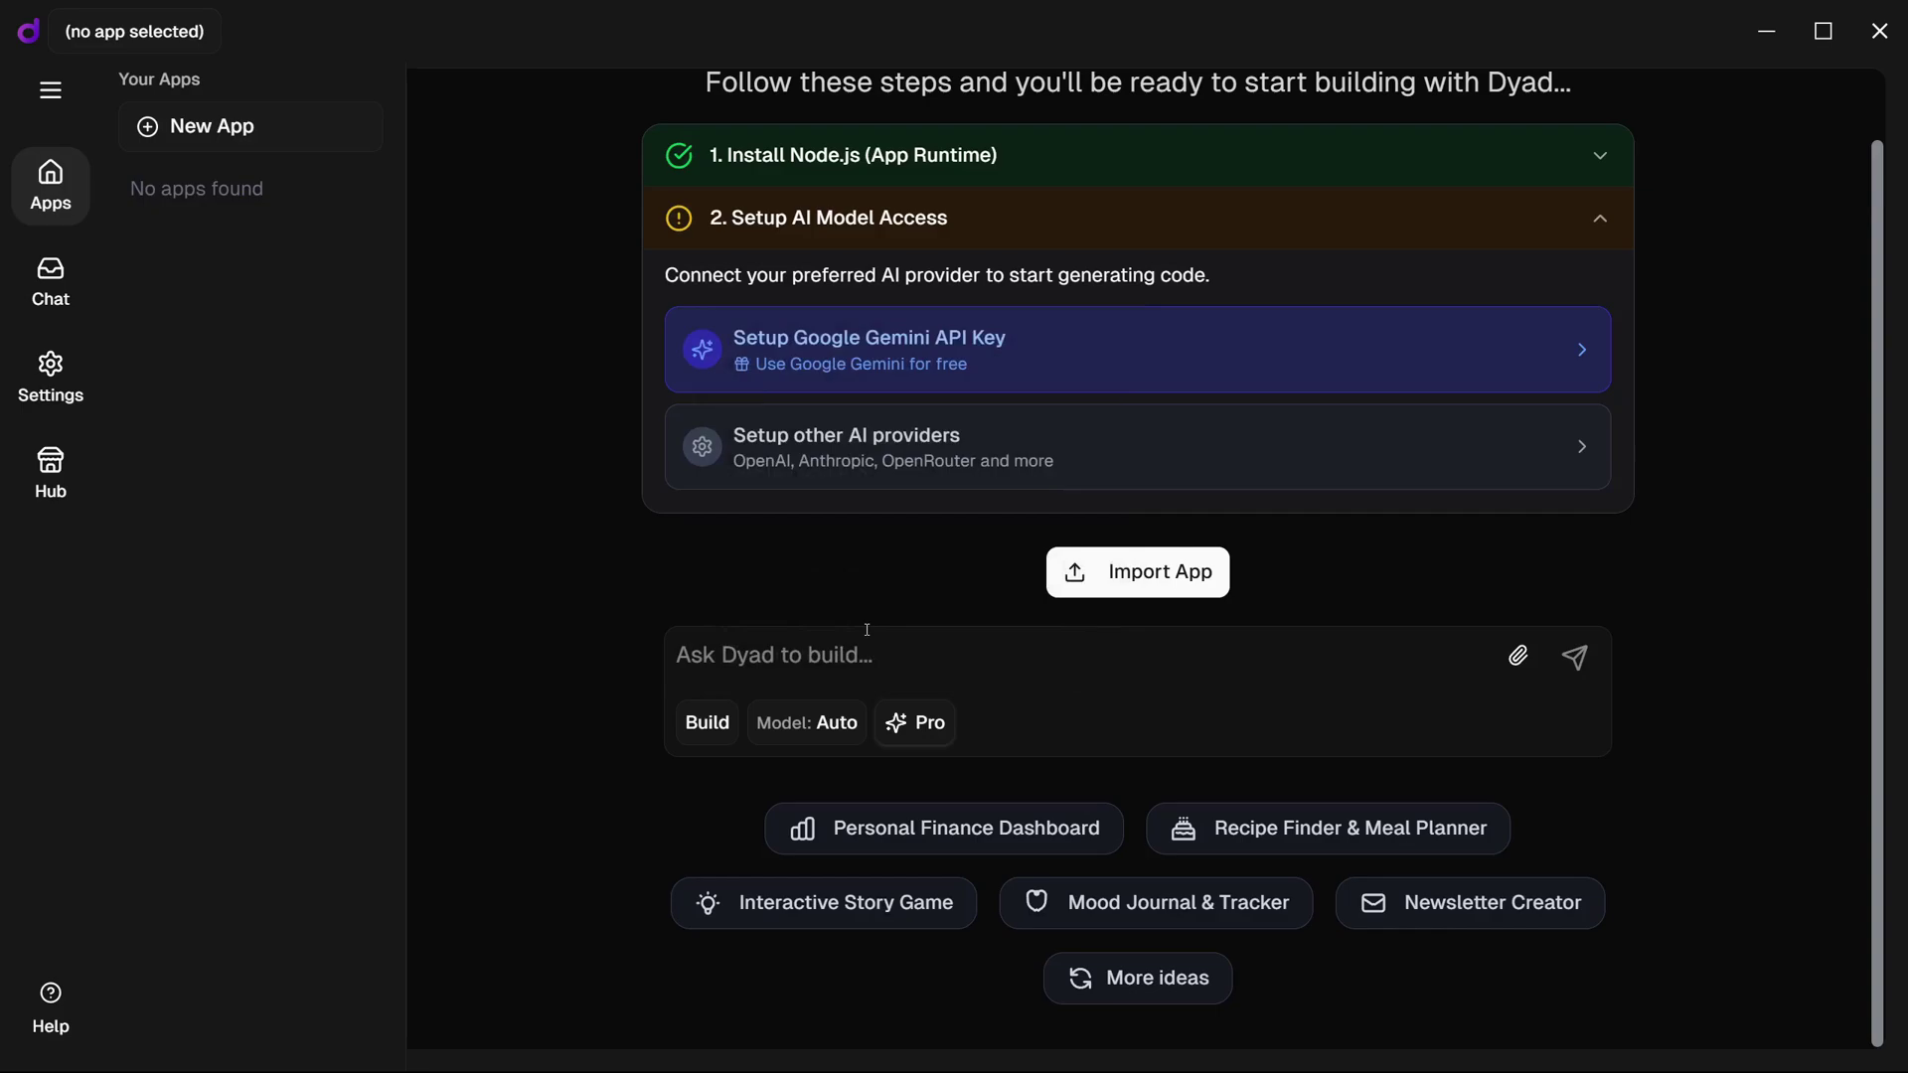
scroll(867, 628, "up", 1)
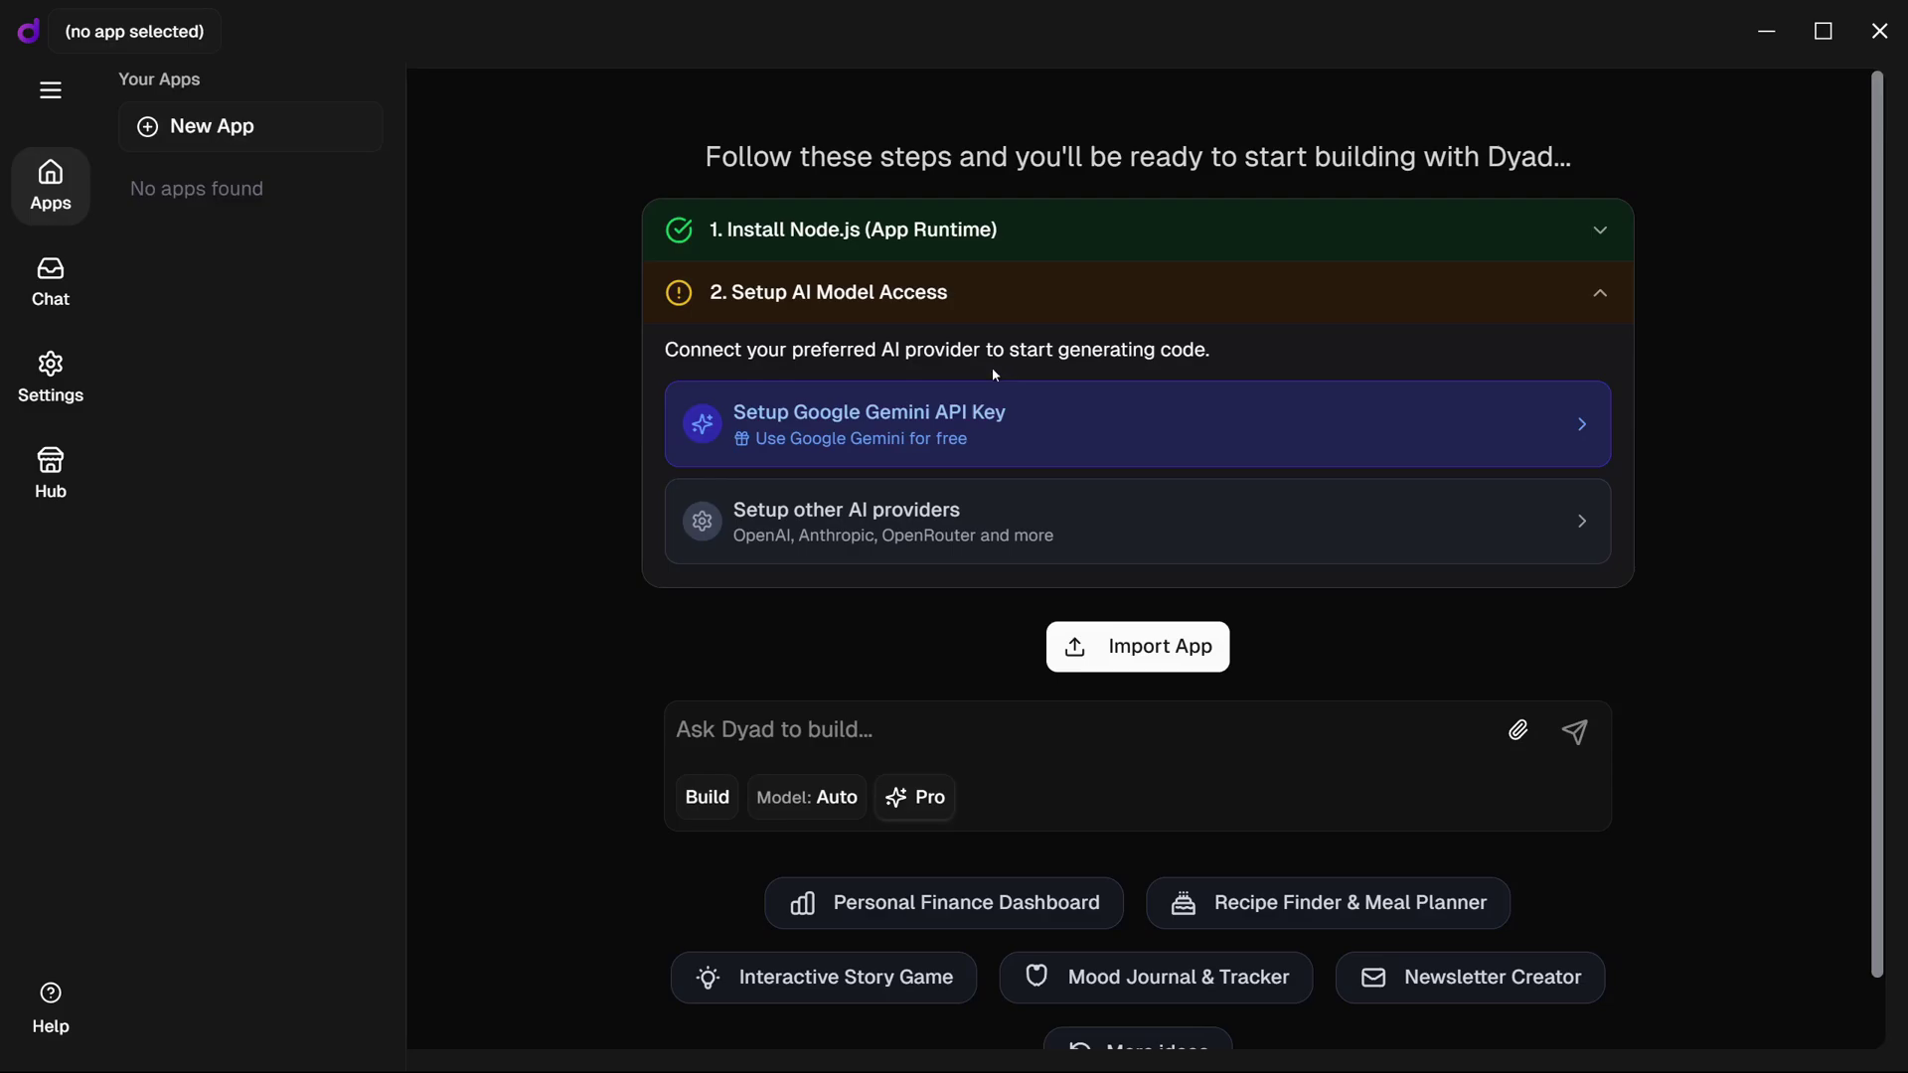
left_click(979, 418)
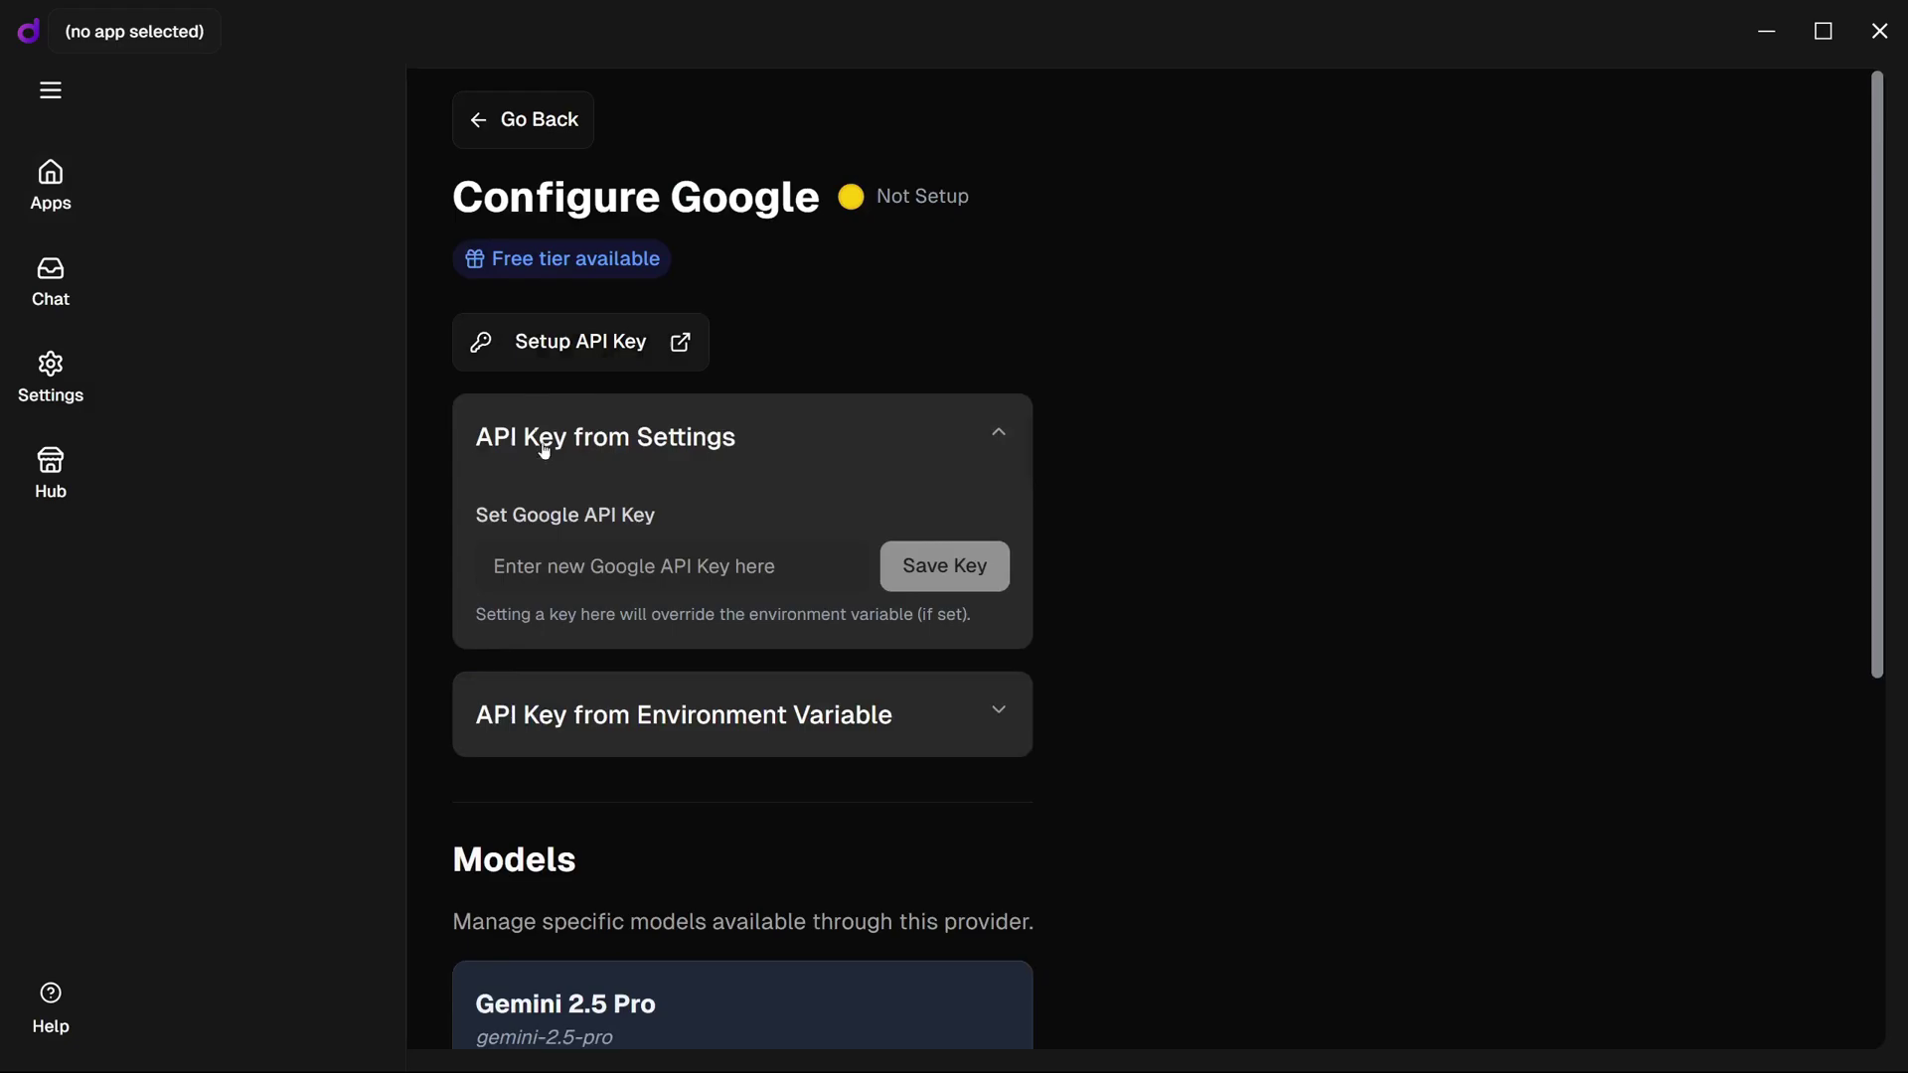
left_click(546, 564)
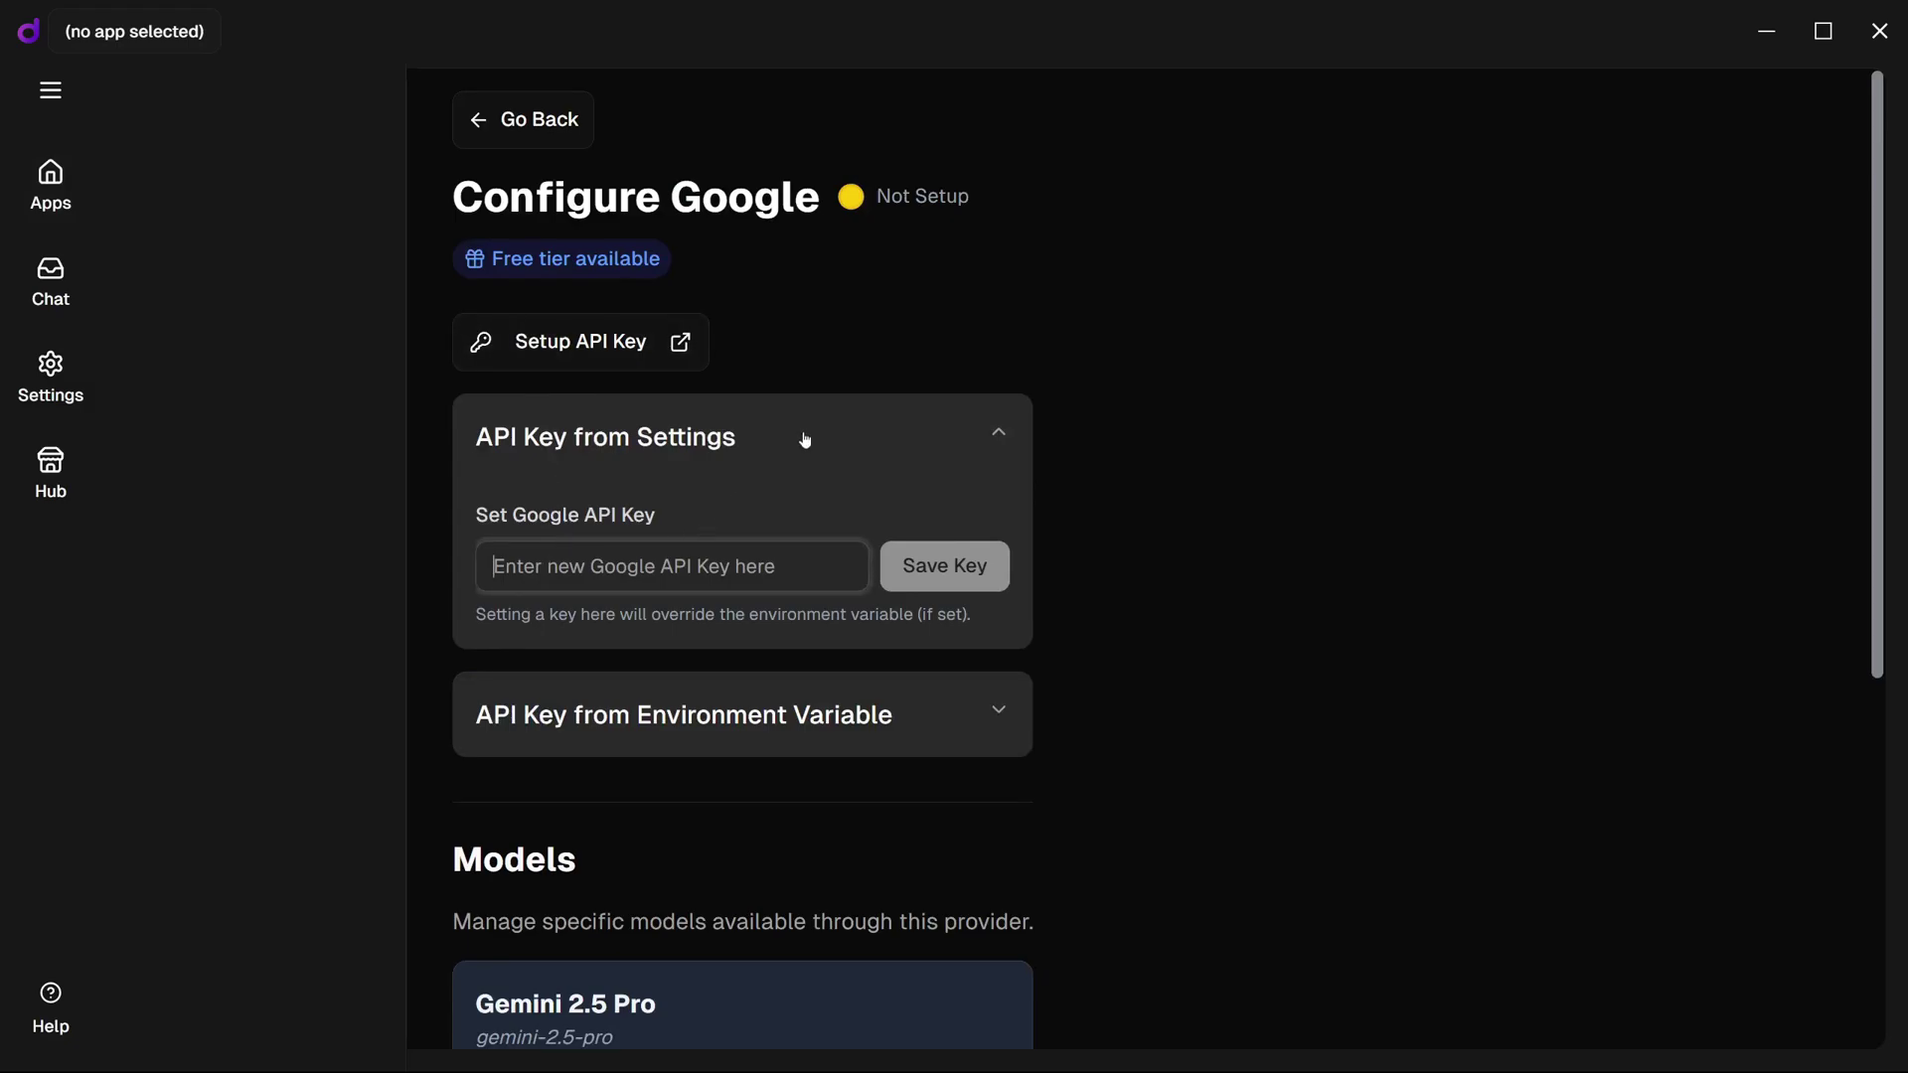
key("alt+Tab")
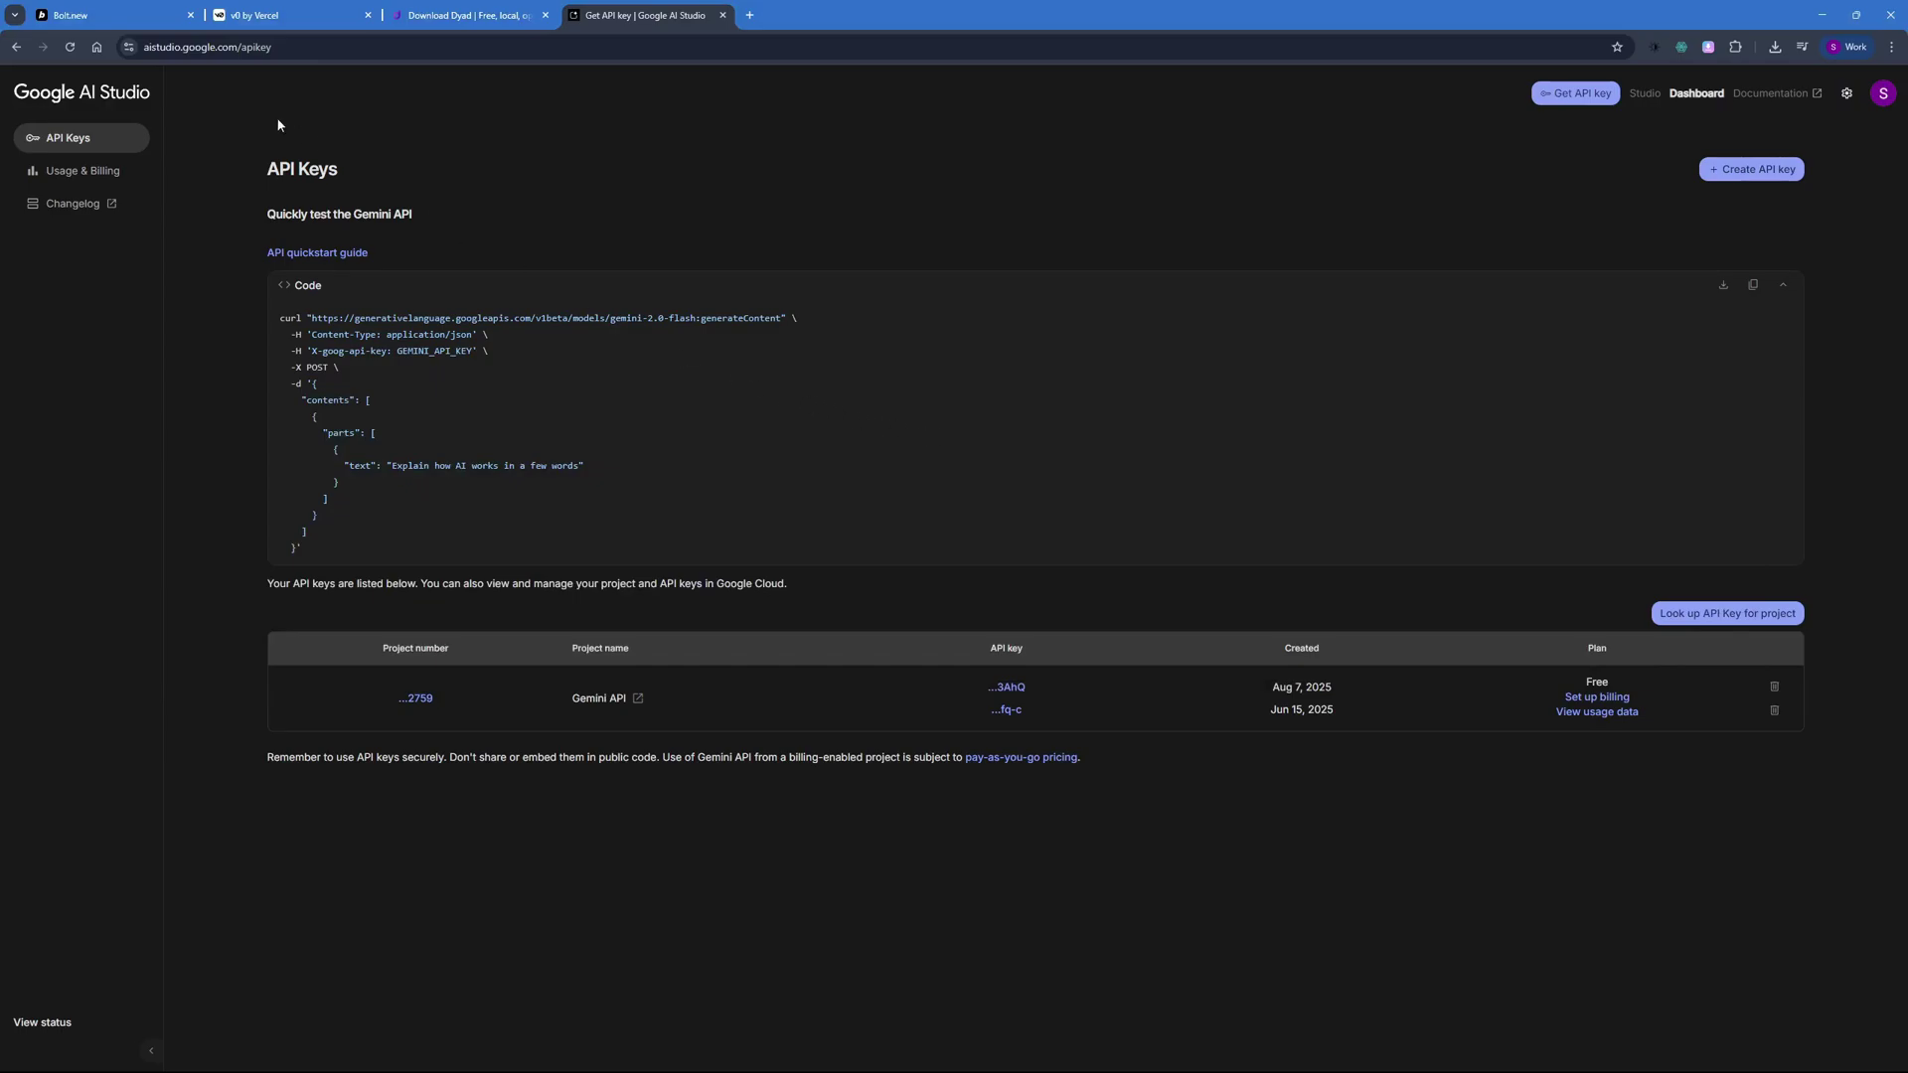
left_click(212, 47)
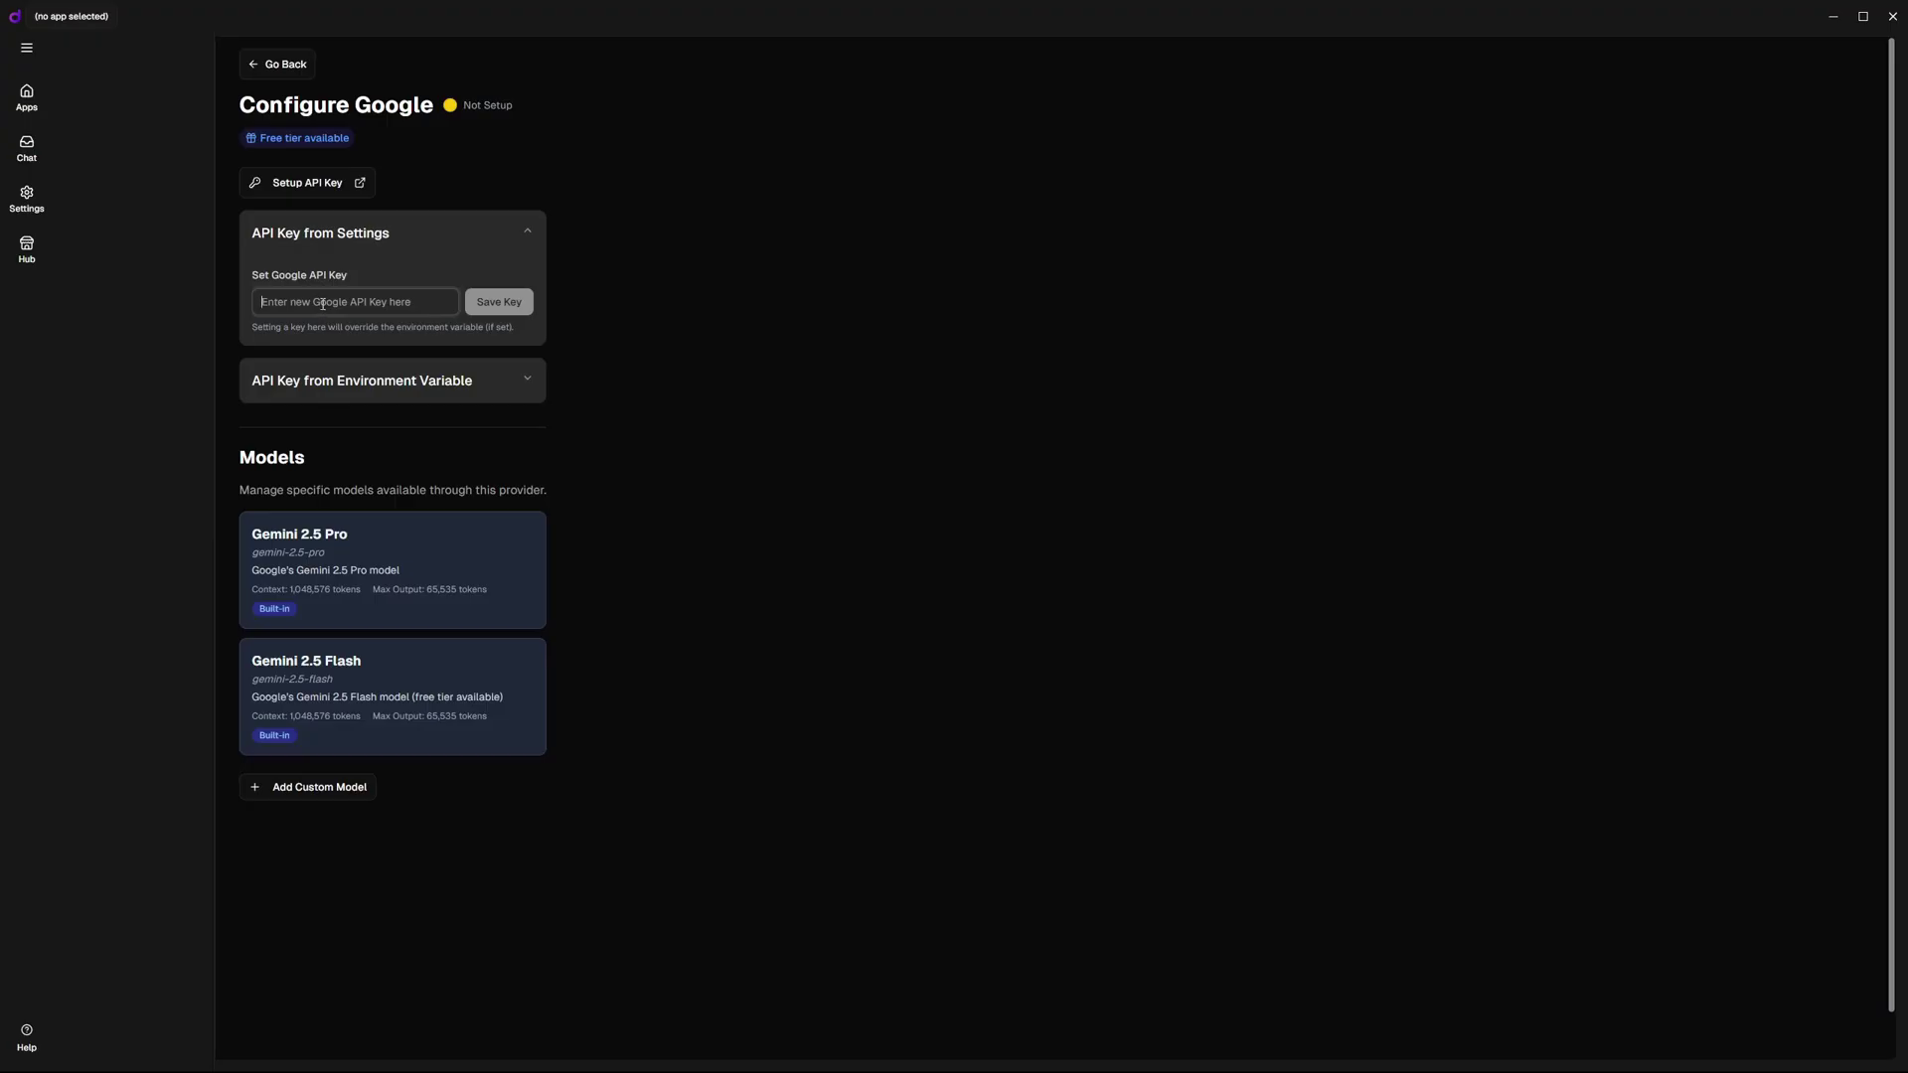
Step: Save the pasted Gemini API key and review the Gemini 2.5 Pro and Flash models
key("ctrl+v")
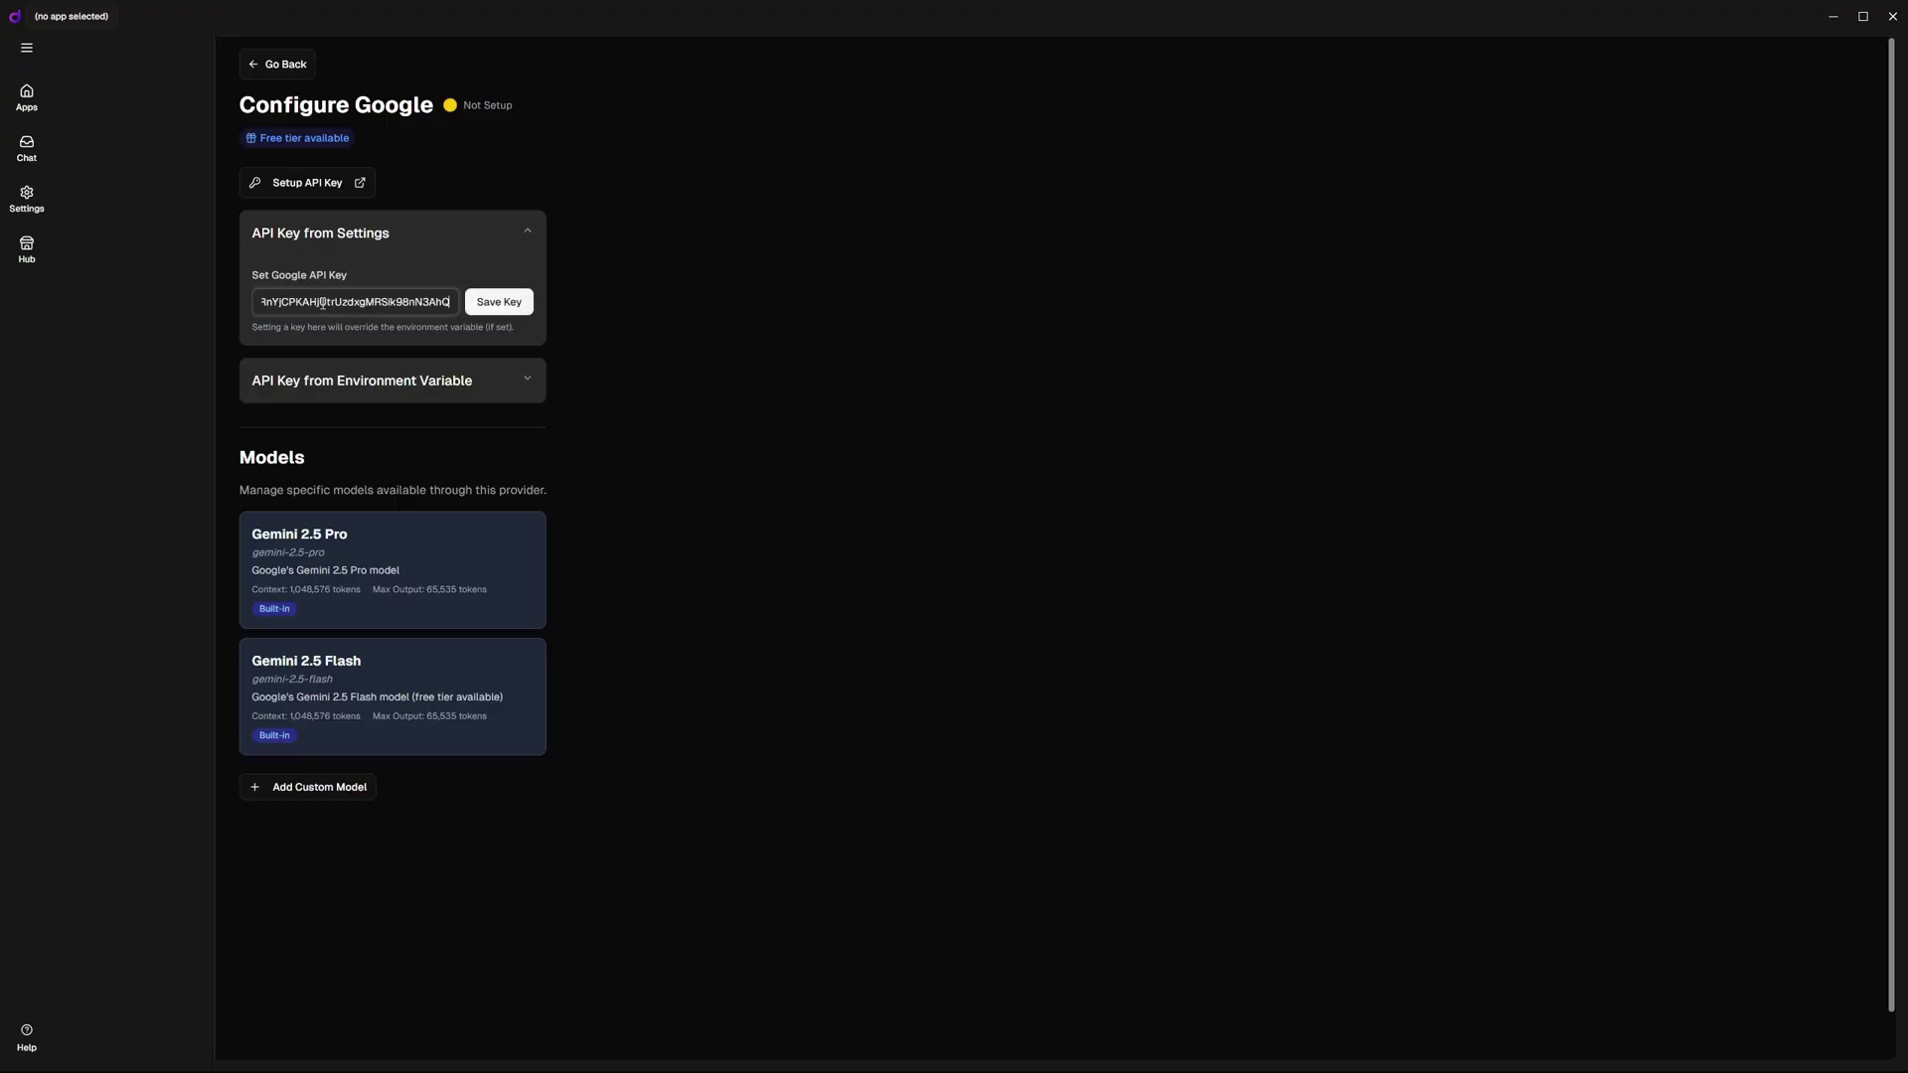
left_click(498, 301)
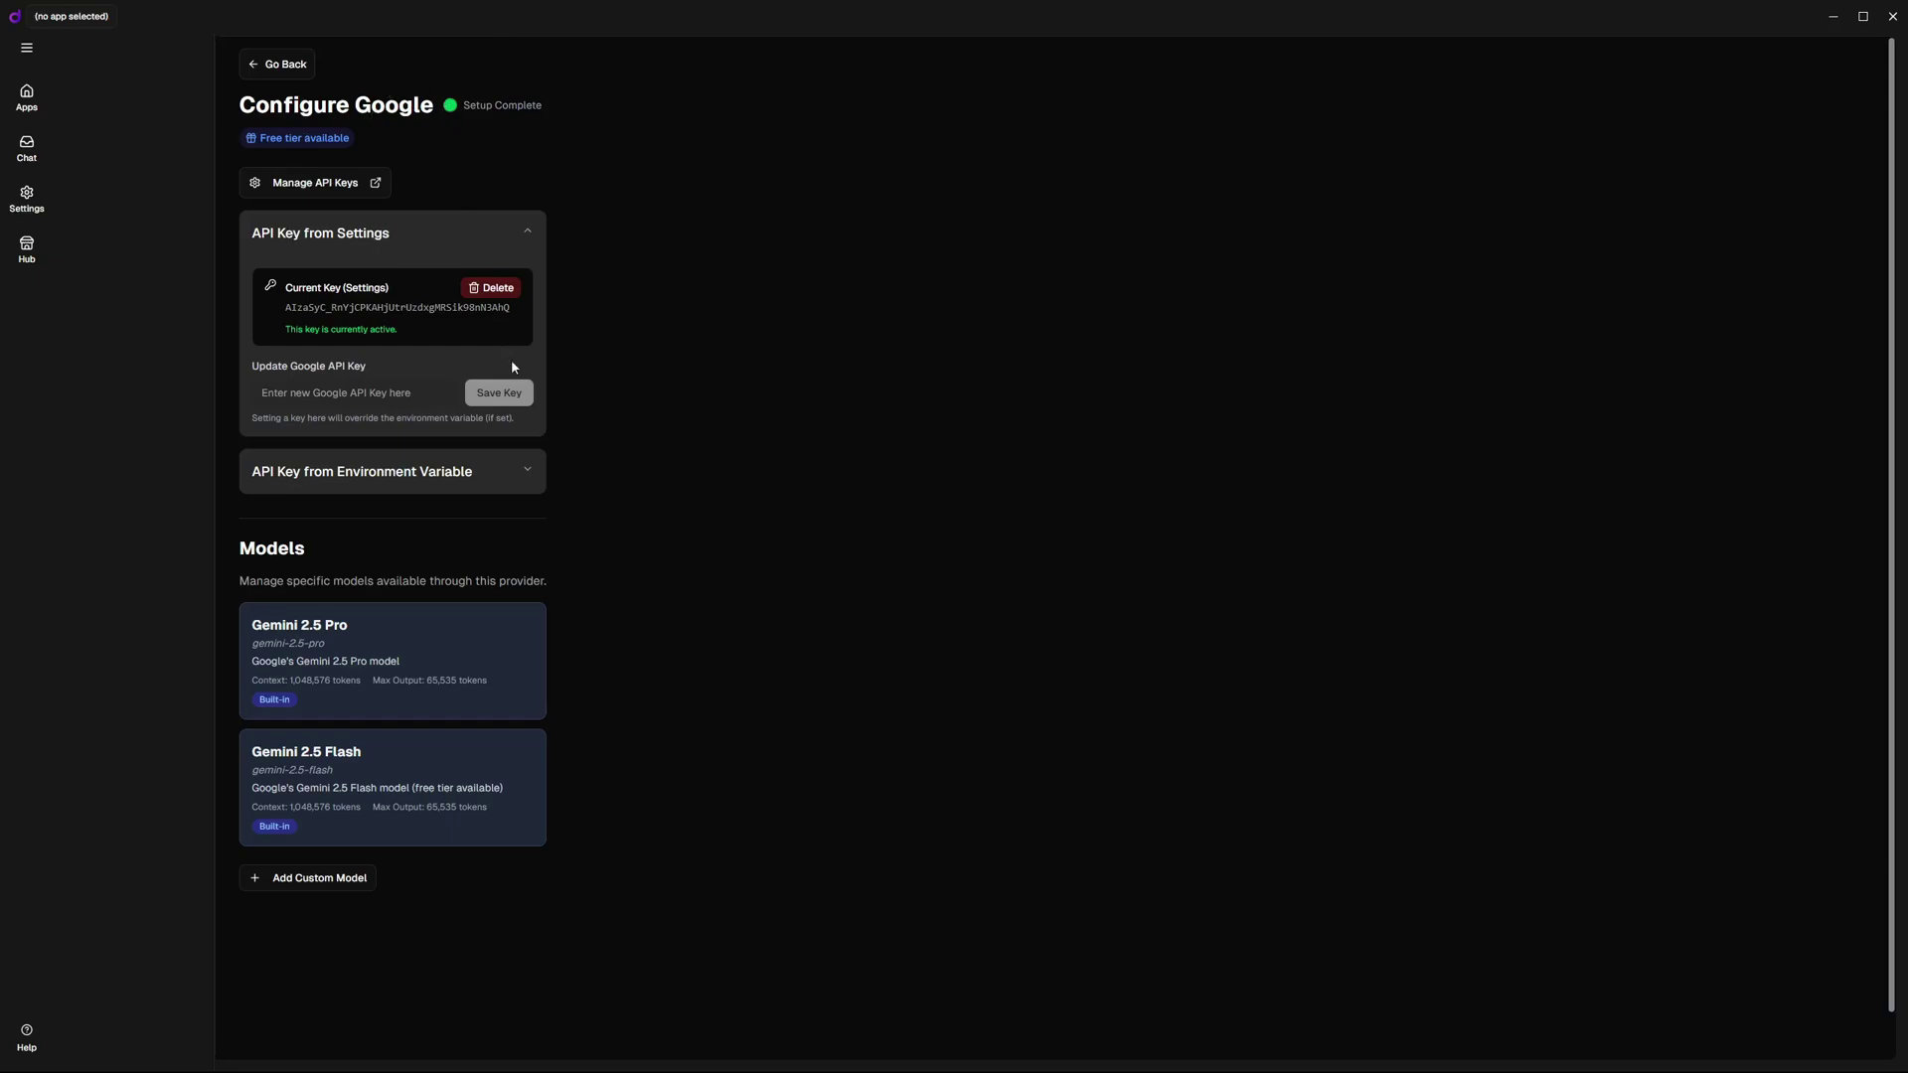
left_click_drag(243, 623, 358, 626)
left_click_drag(246, 753, 378, 747)
left_click(762, 681)
left_click(335, 883)
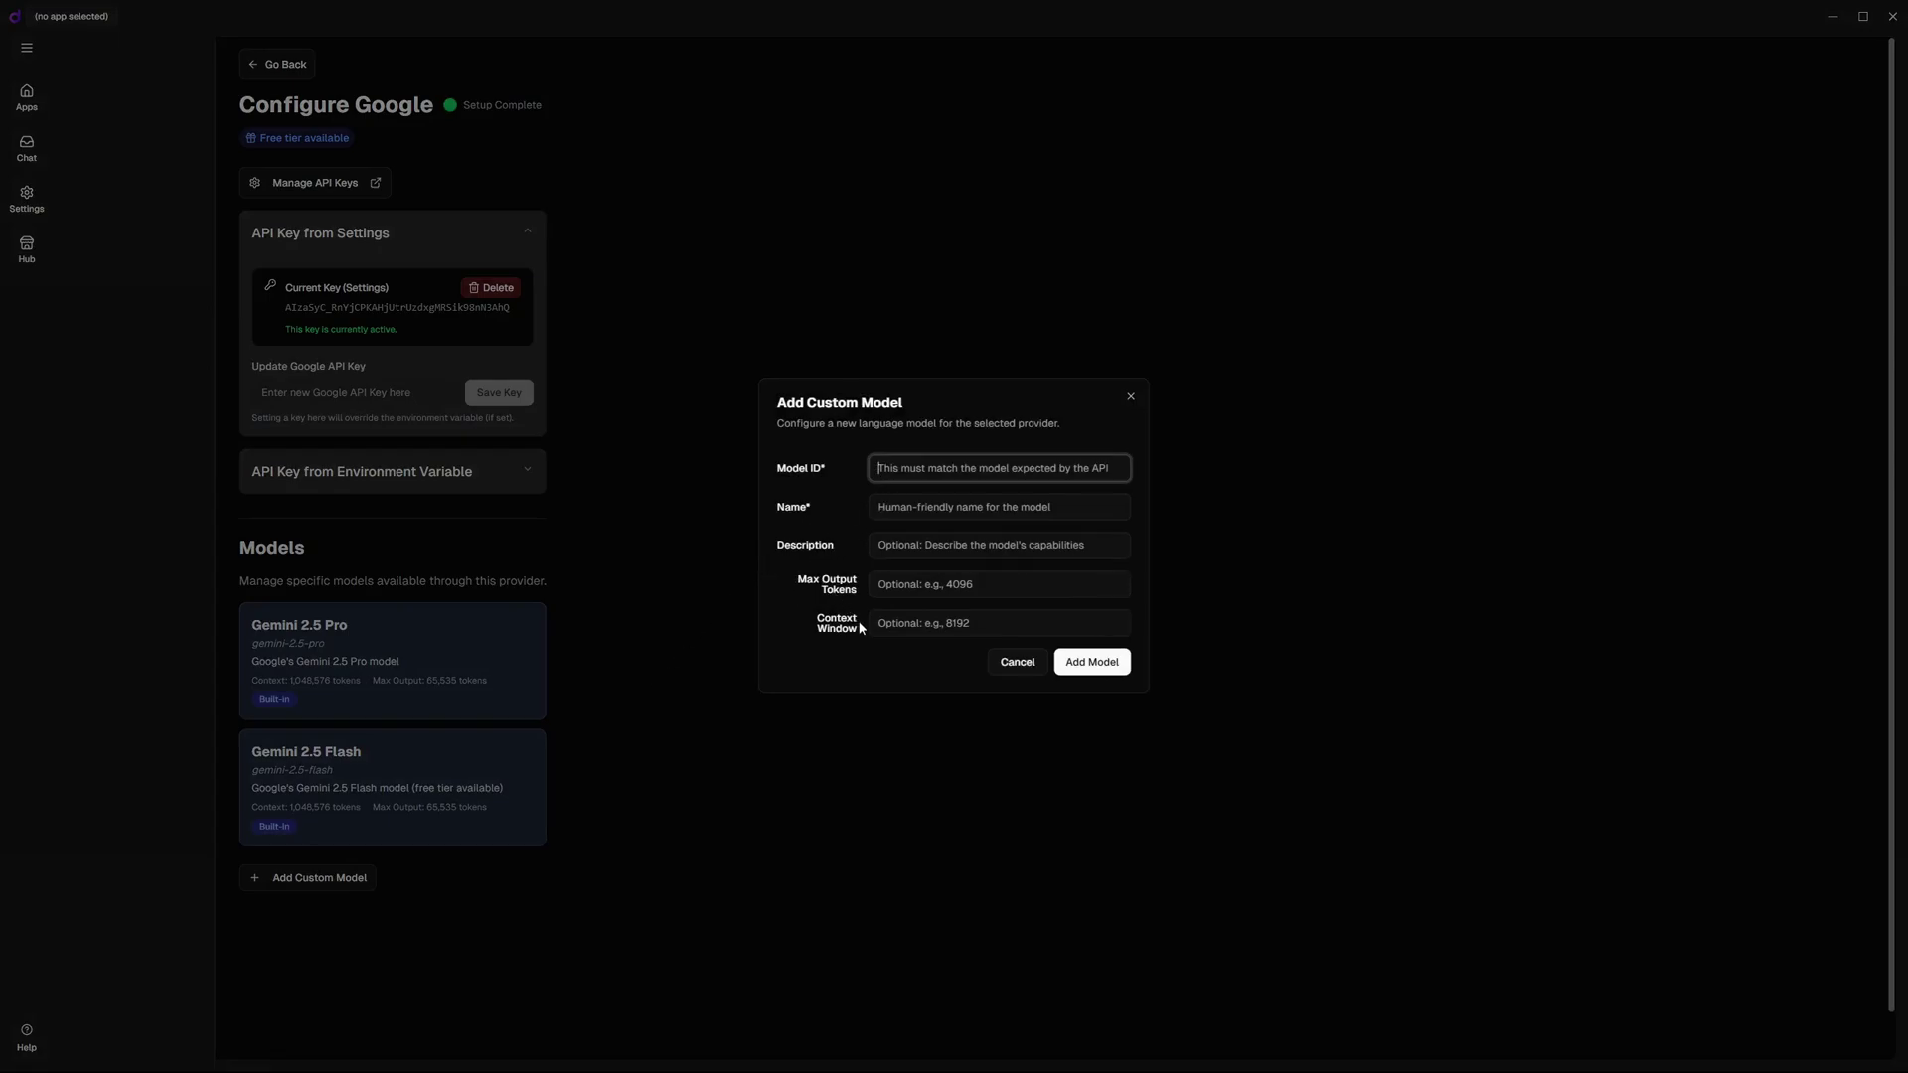
Step: Close the unused custom model form and open OpenAI's API key setup in Settings
left_click(1129, 397)
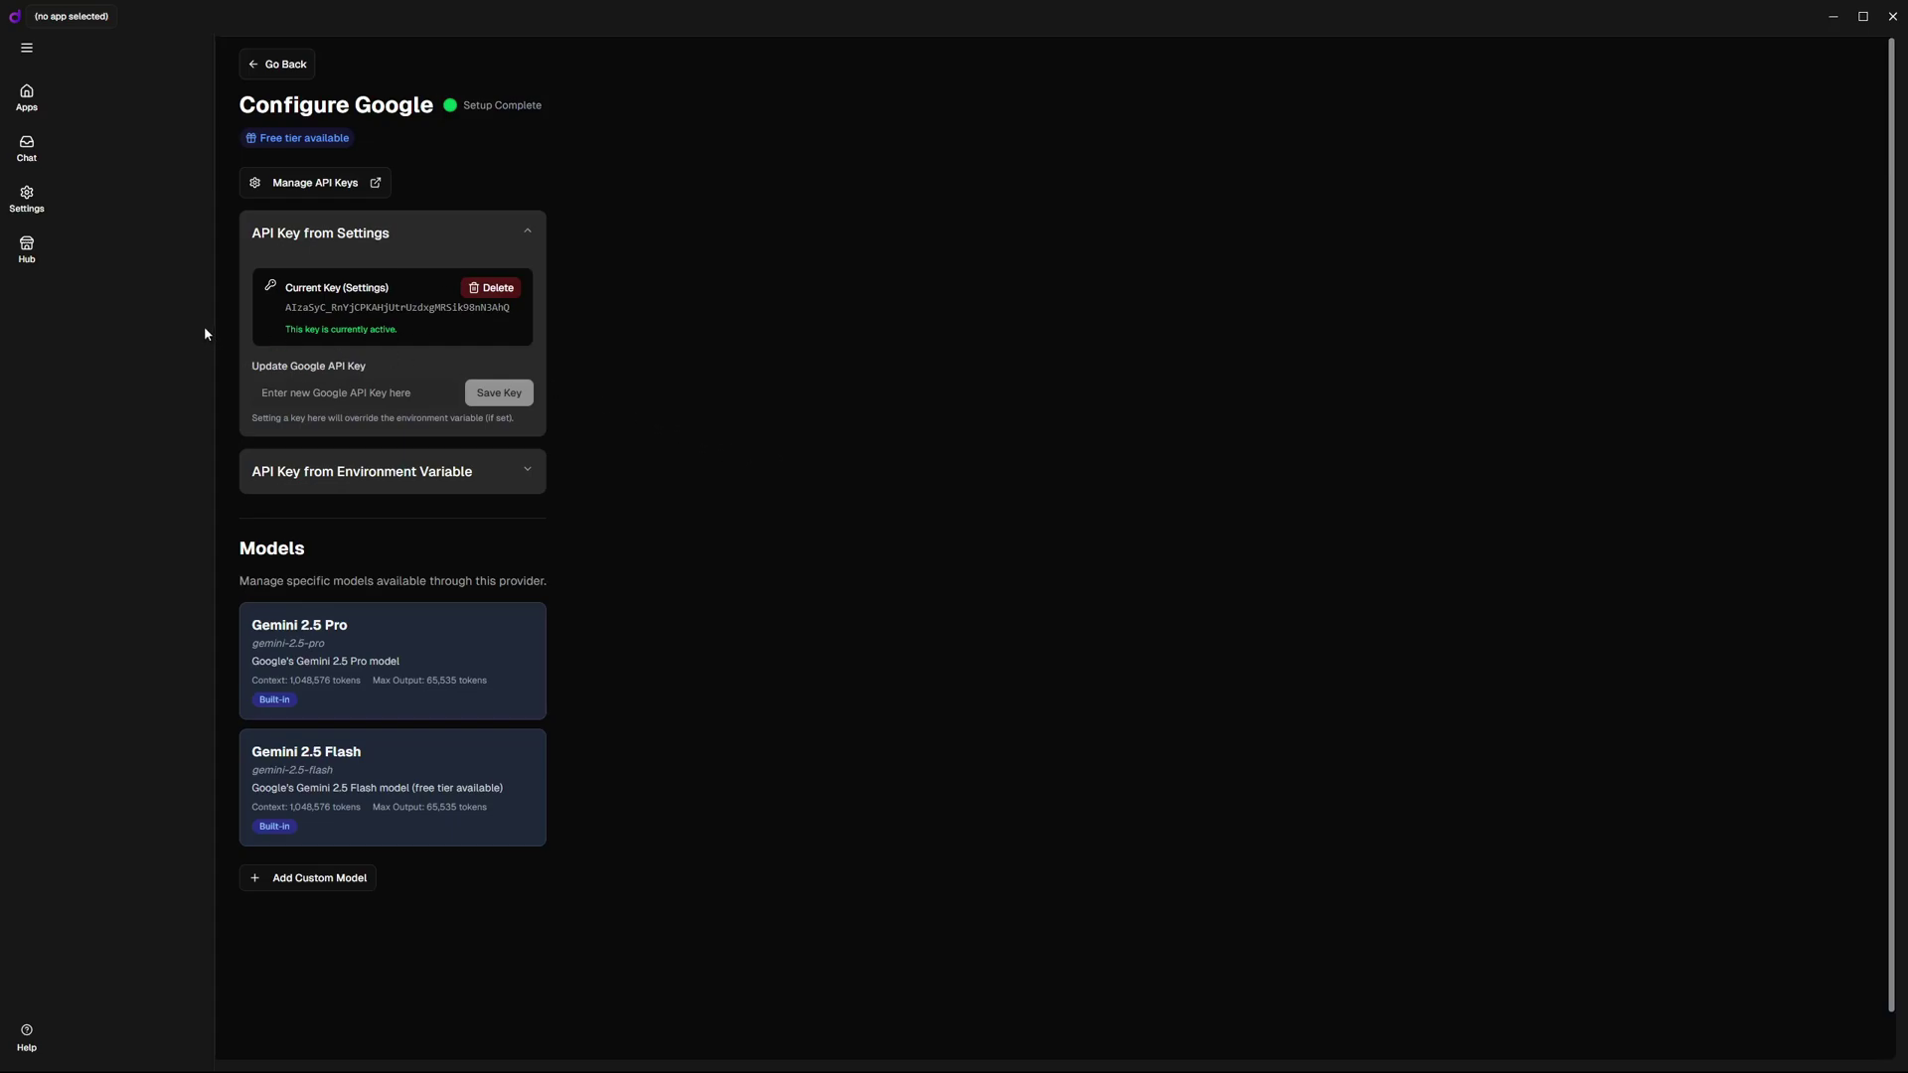
left_click(25, 197)
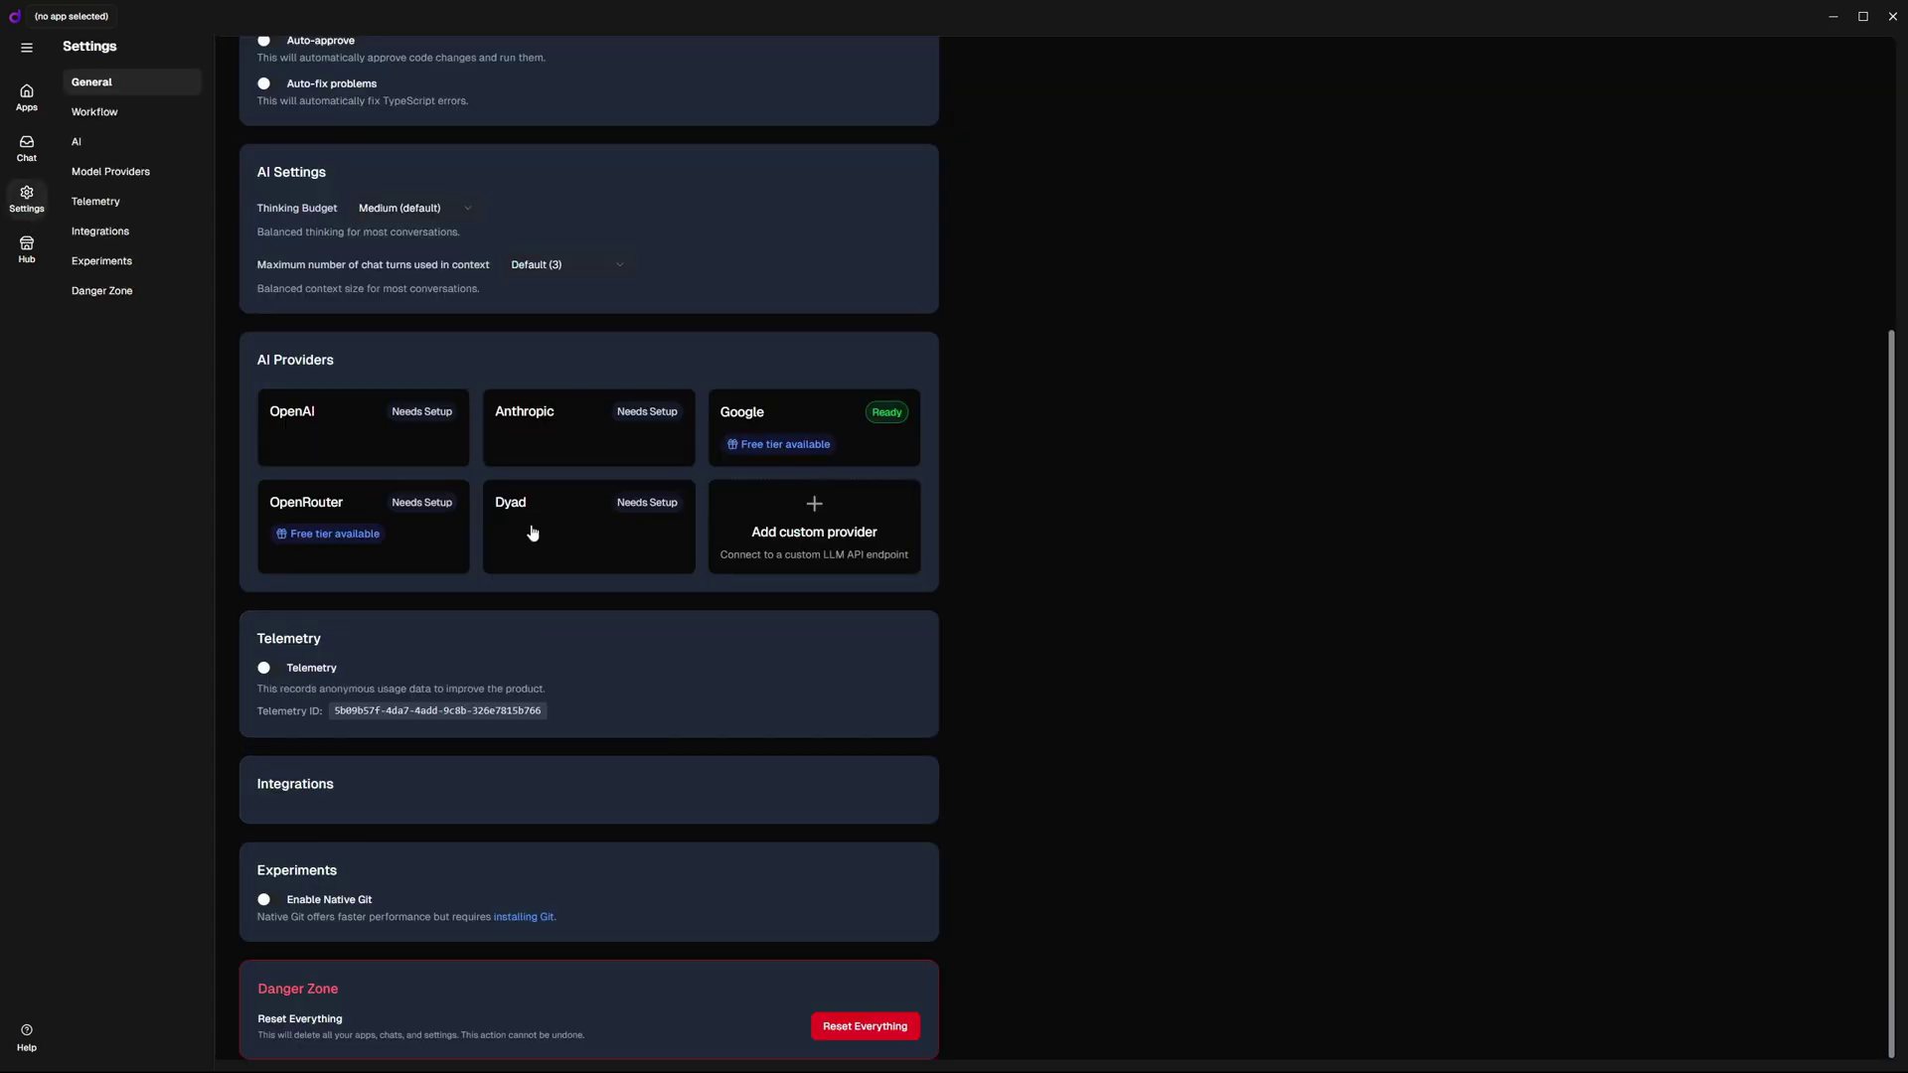
left_click(361, 432)
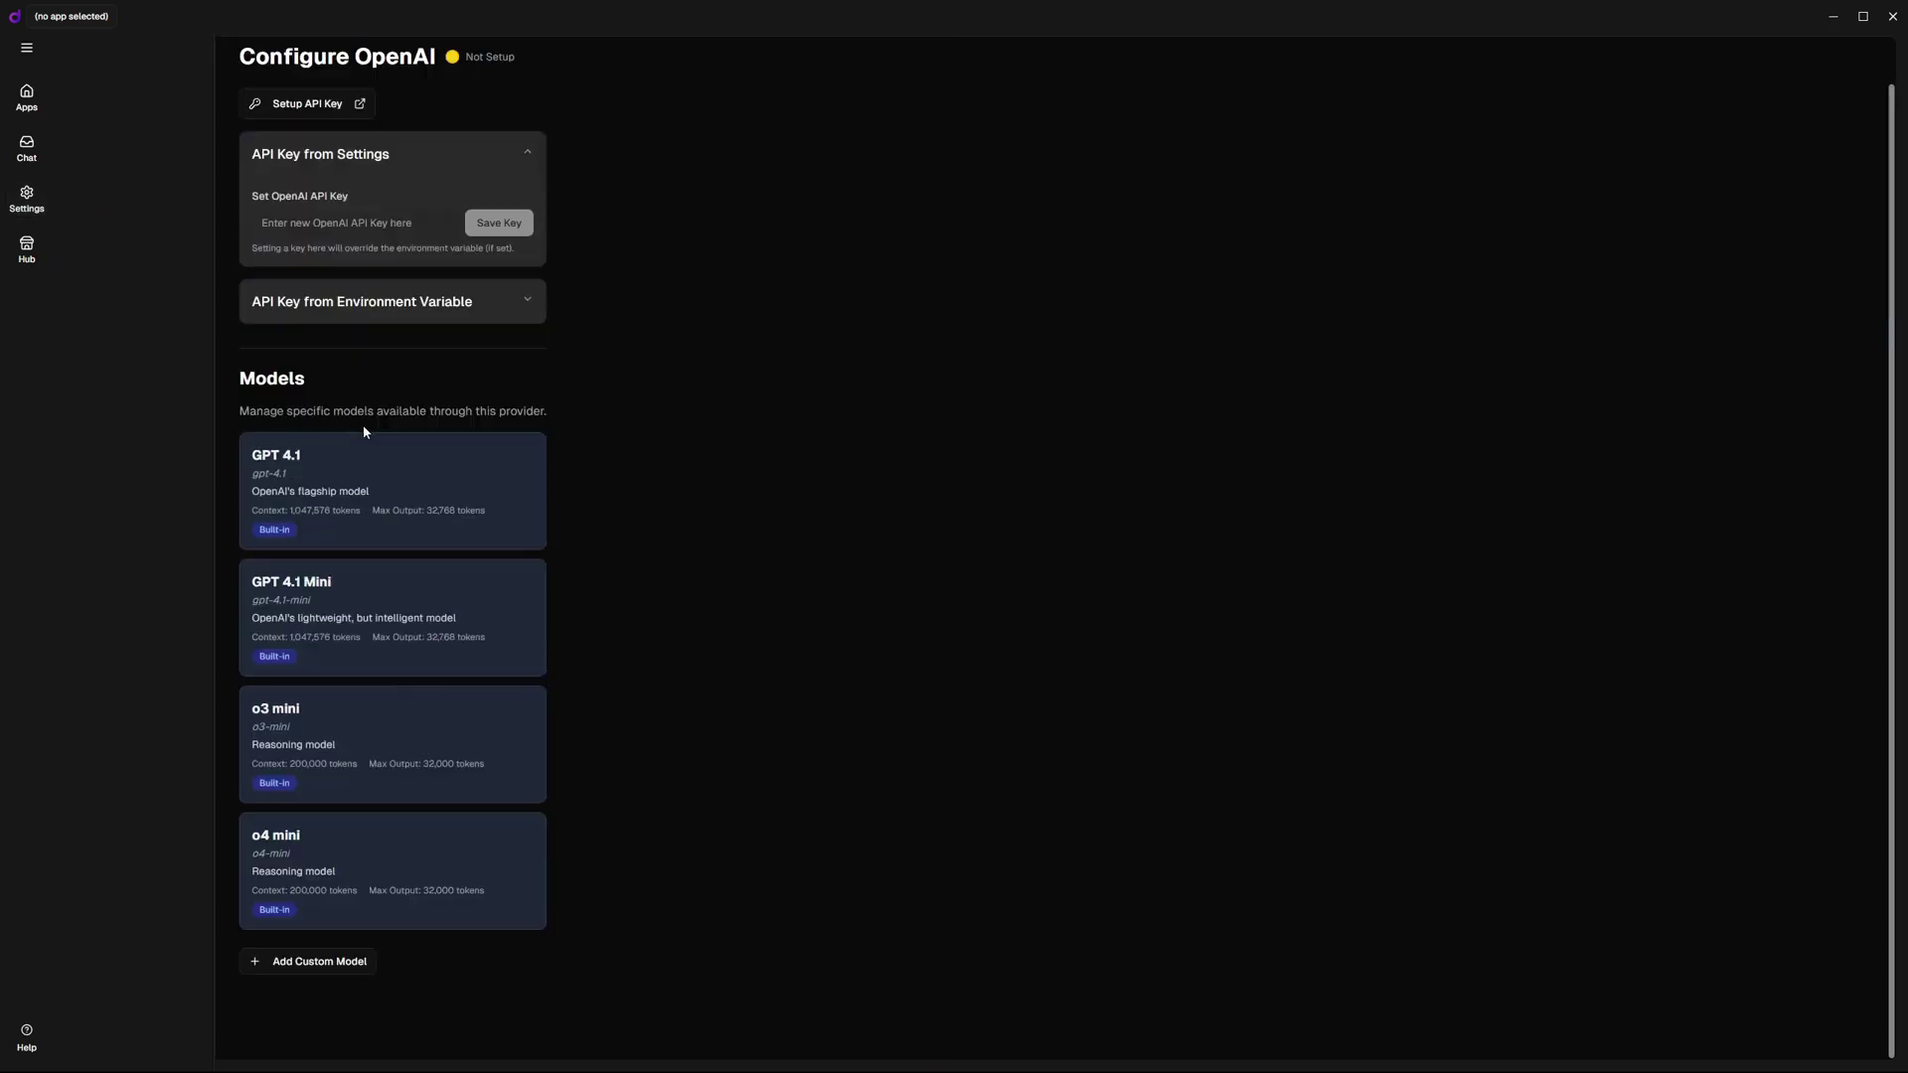
left_click(300, 226)
Step: Create an OpenAI secret key named 'dyad' for the Default project
key("alt+Tab")
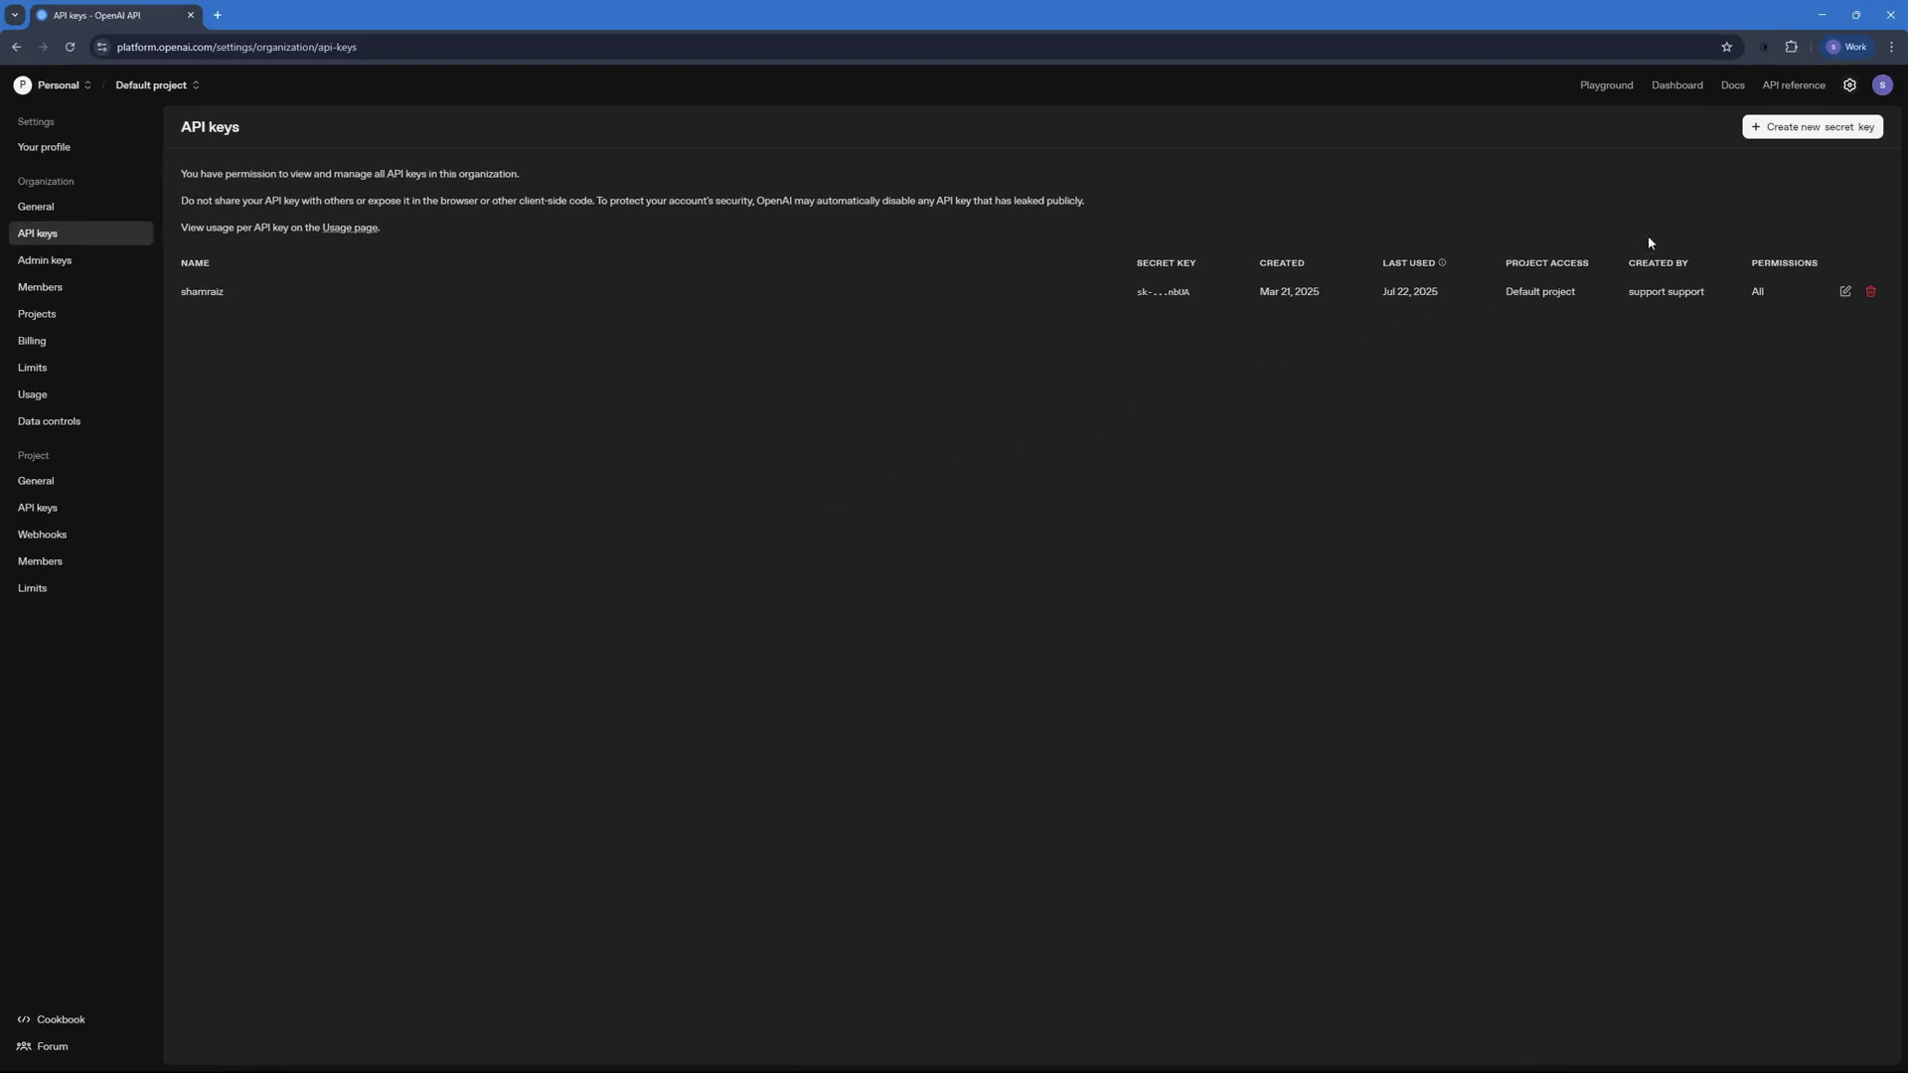
left_click(1789, 131)
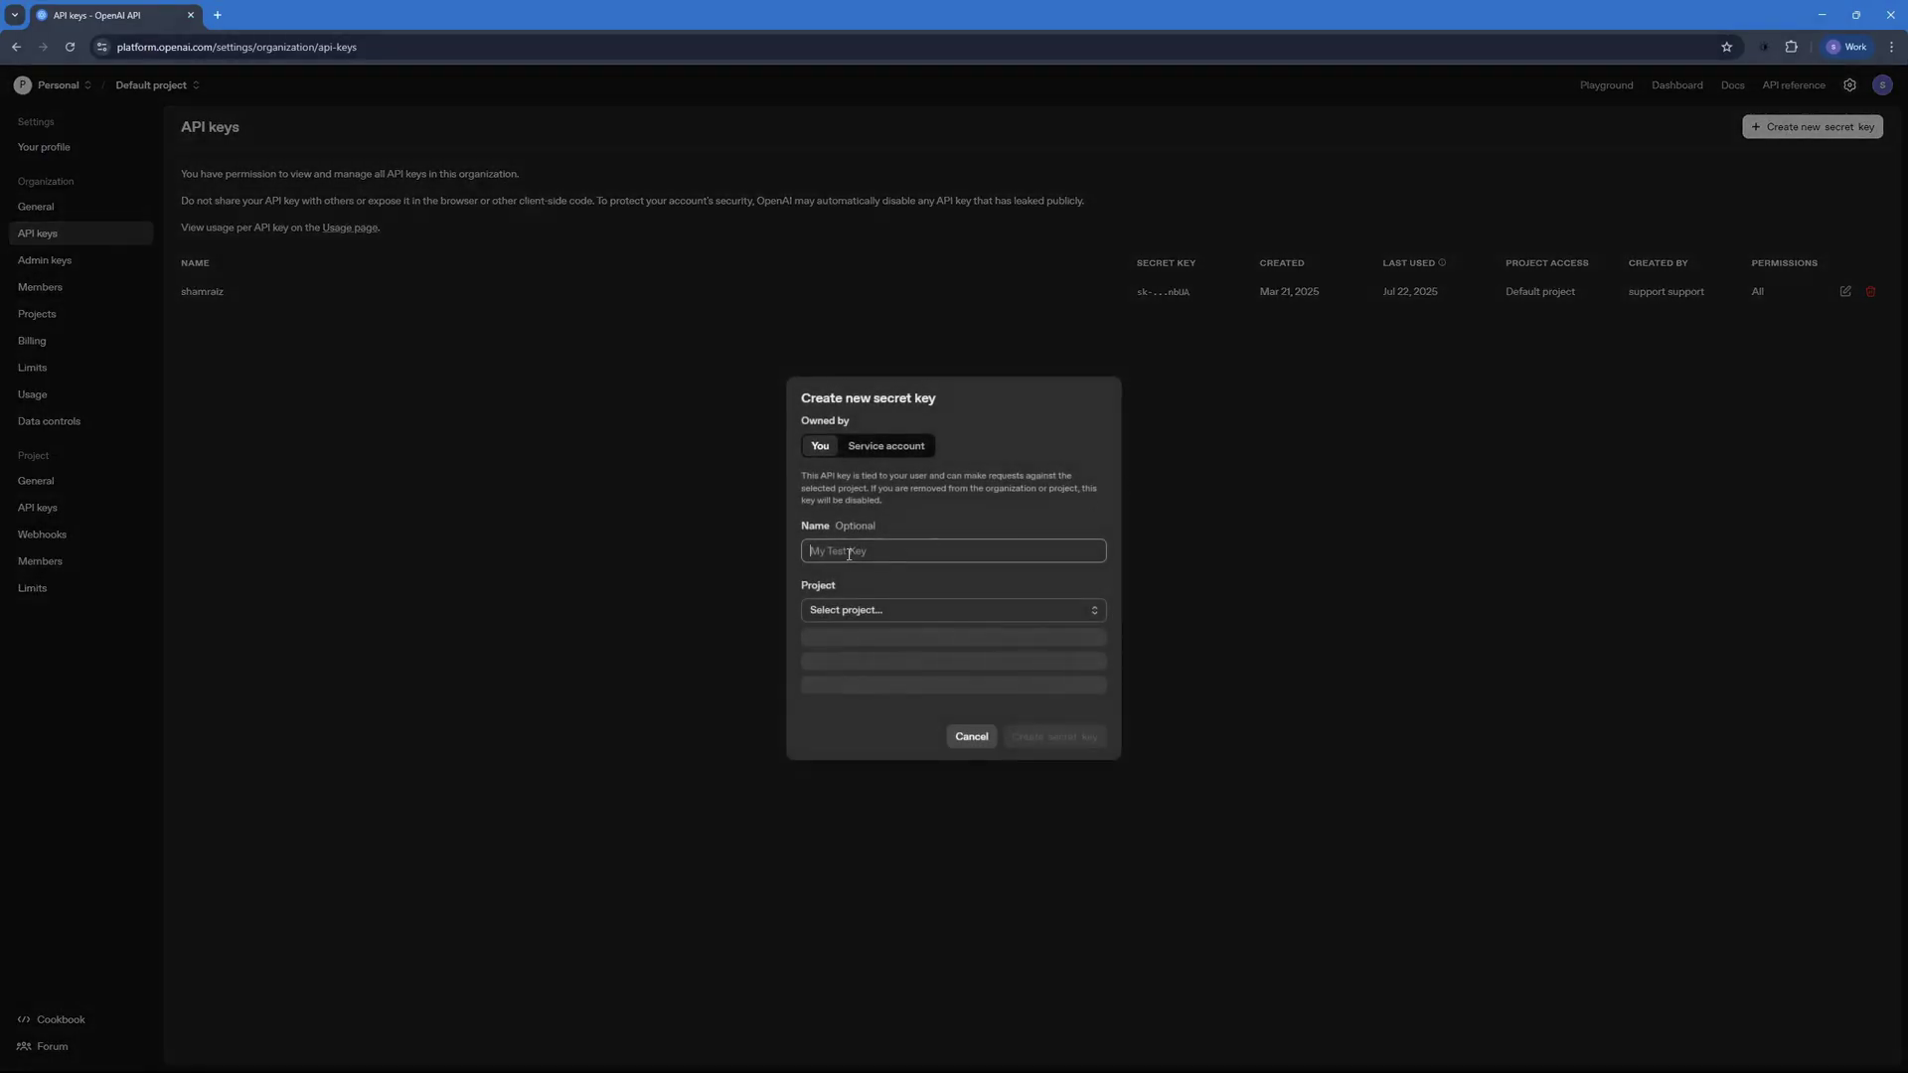
left_click(847, 552)
type("dyad")
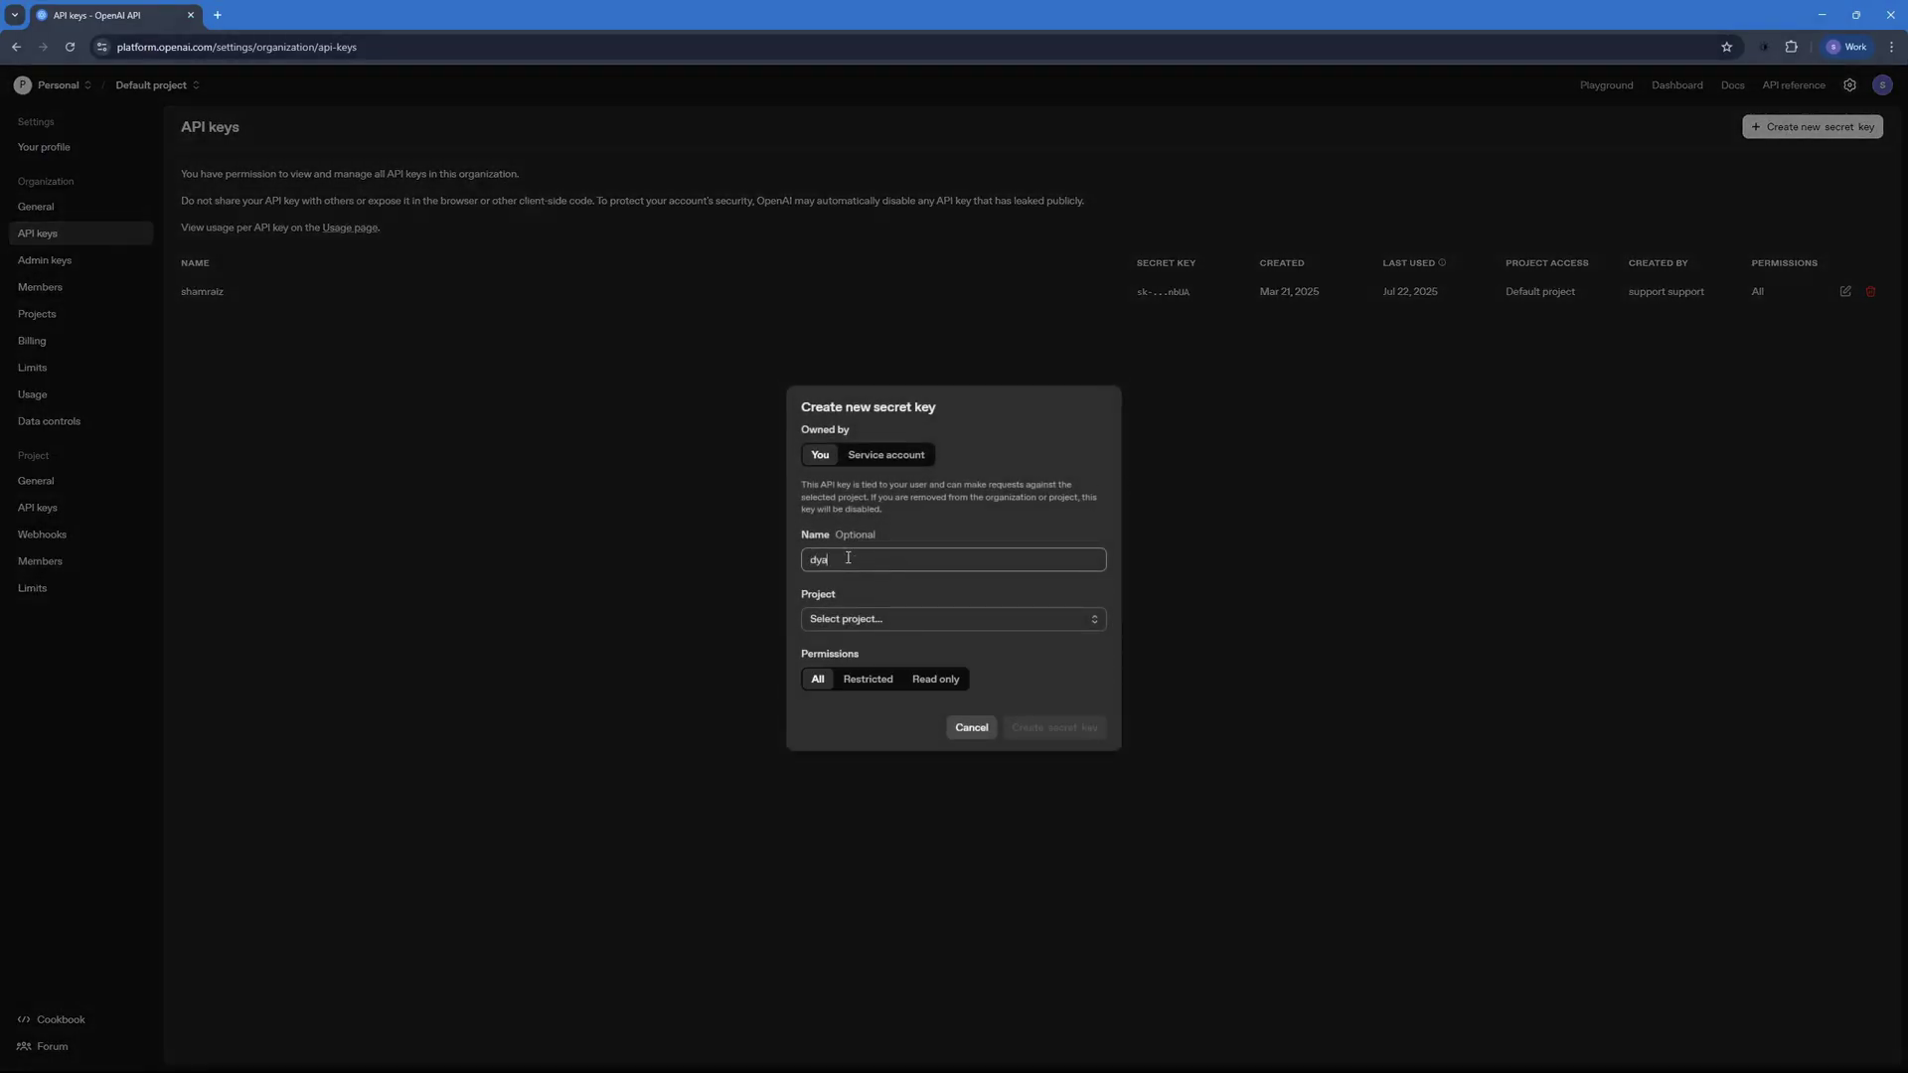
left_click(851, 619)
left_click(864, 656)
left_click(1060, 730)
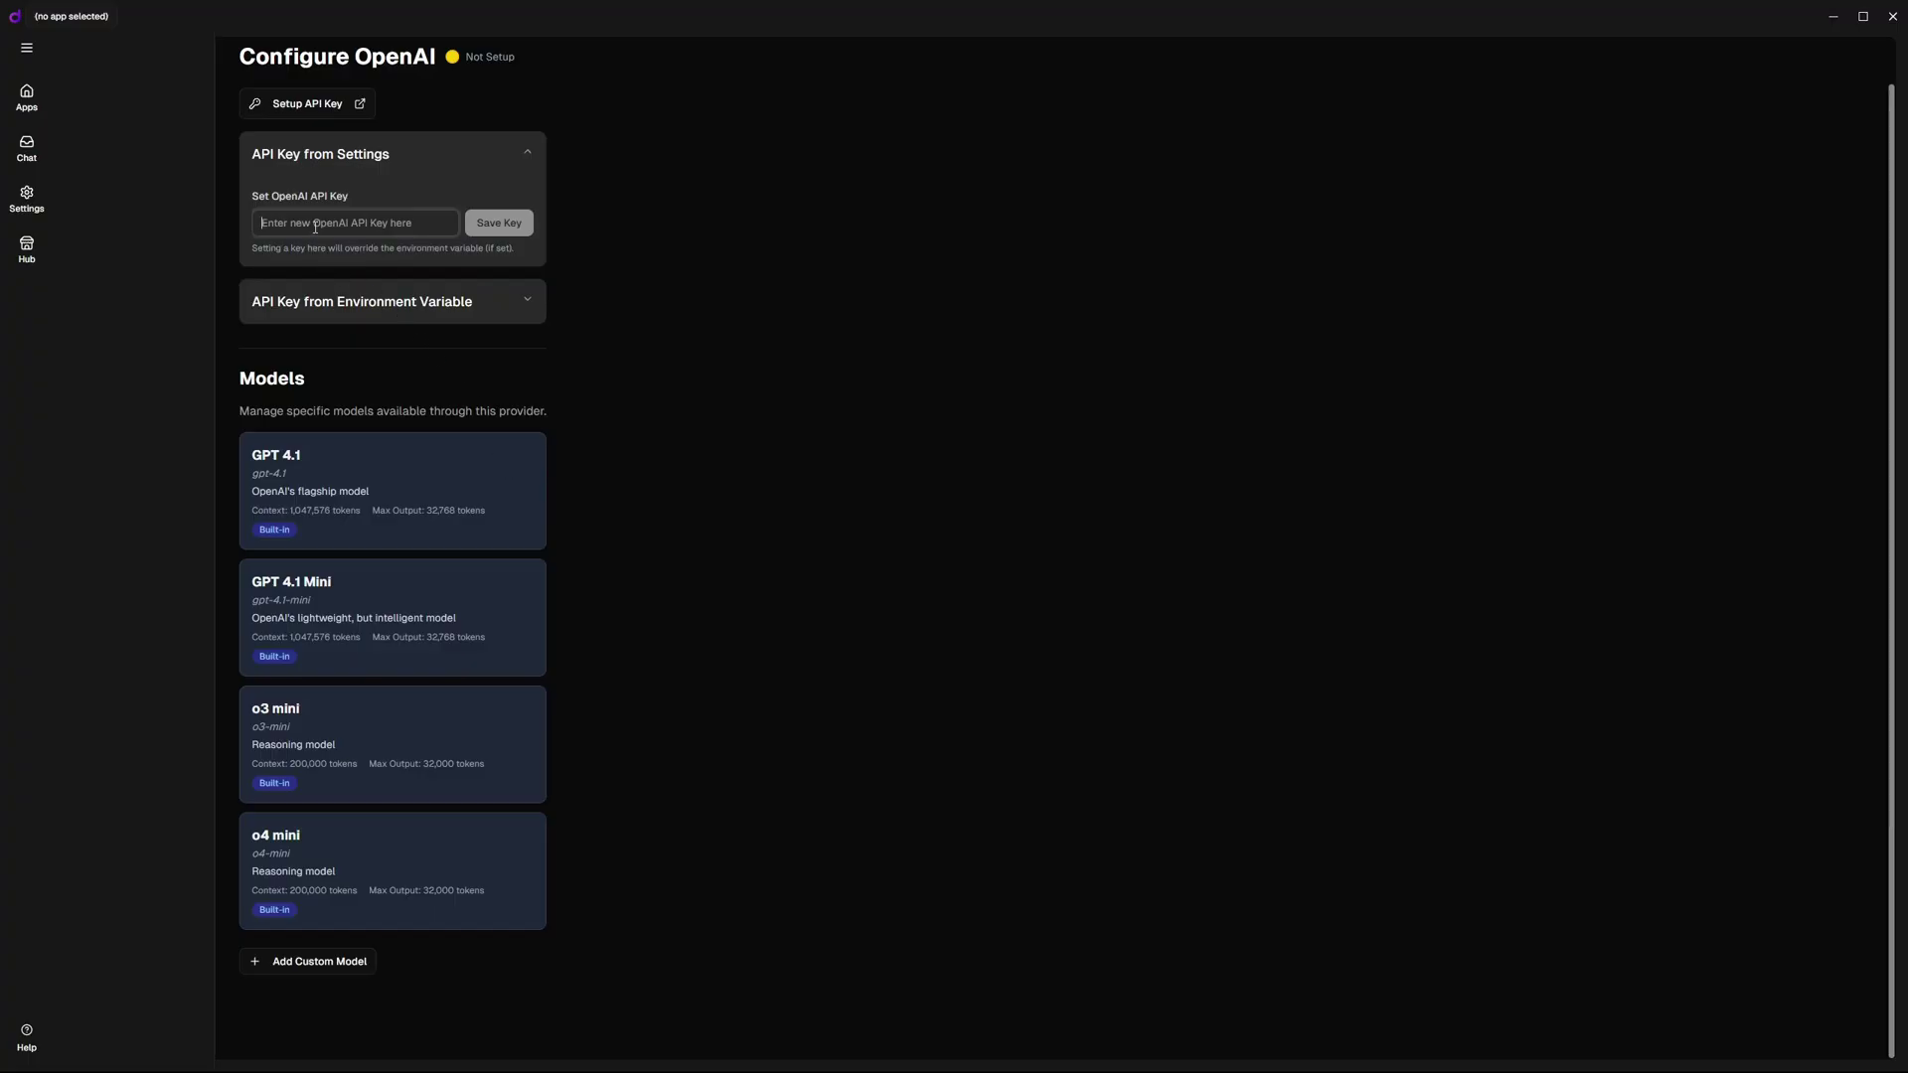
Step: Paste the new OpenAI secret key into Dyad and save it
key("ctrl+v")
left_click(497, 224)
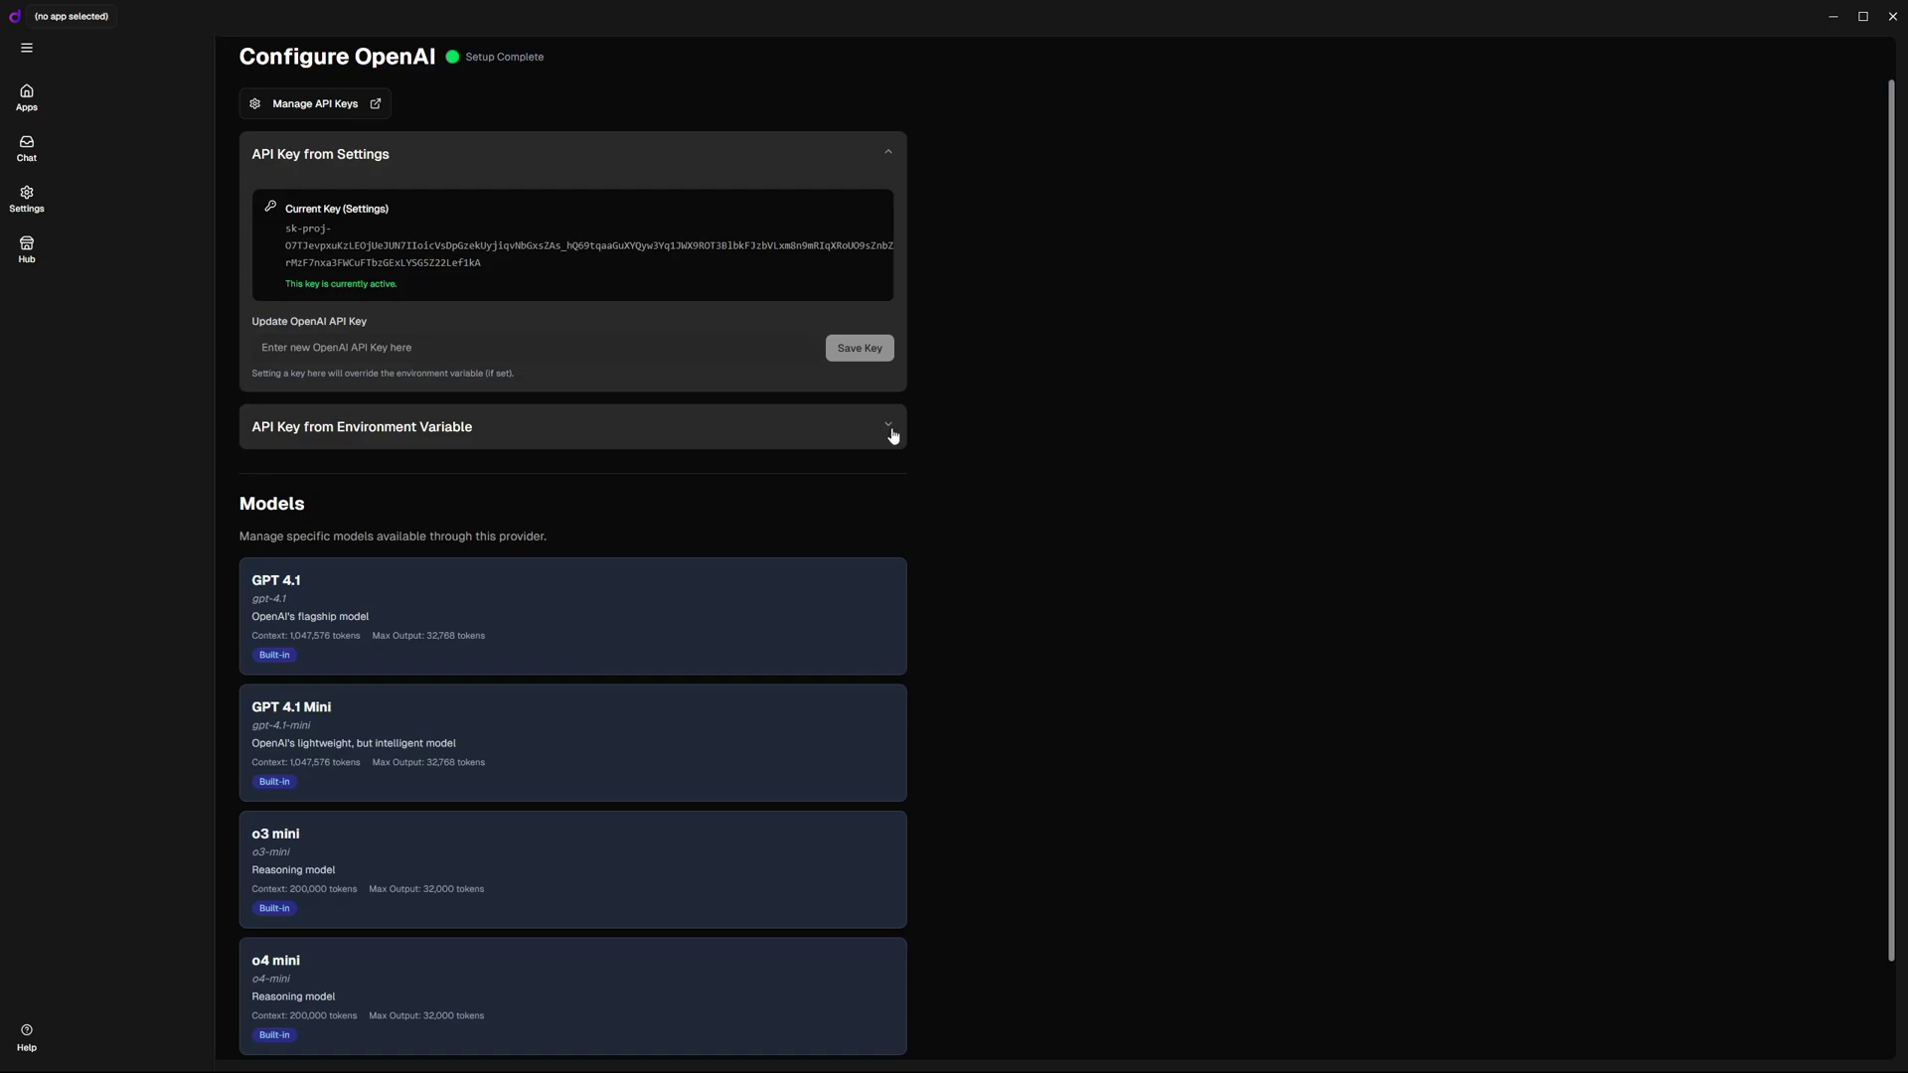
scroll(698, 426, "down", 2)
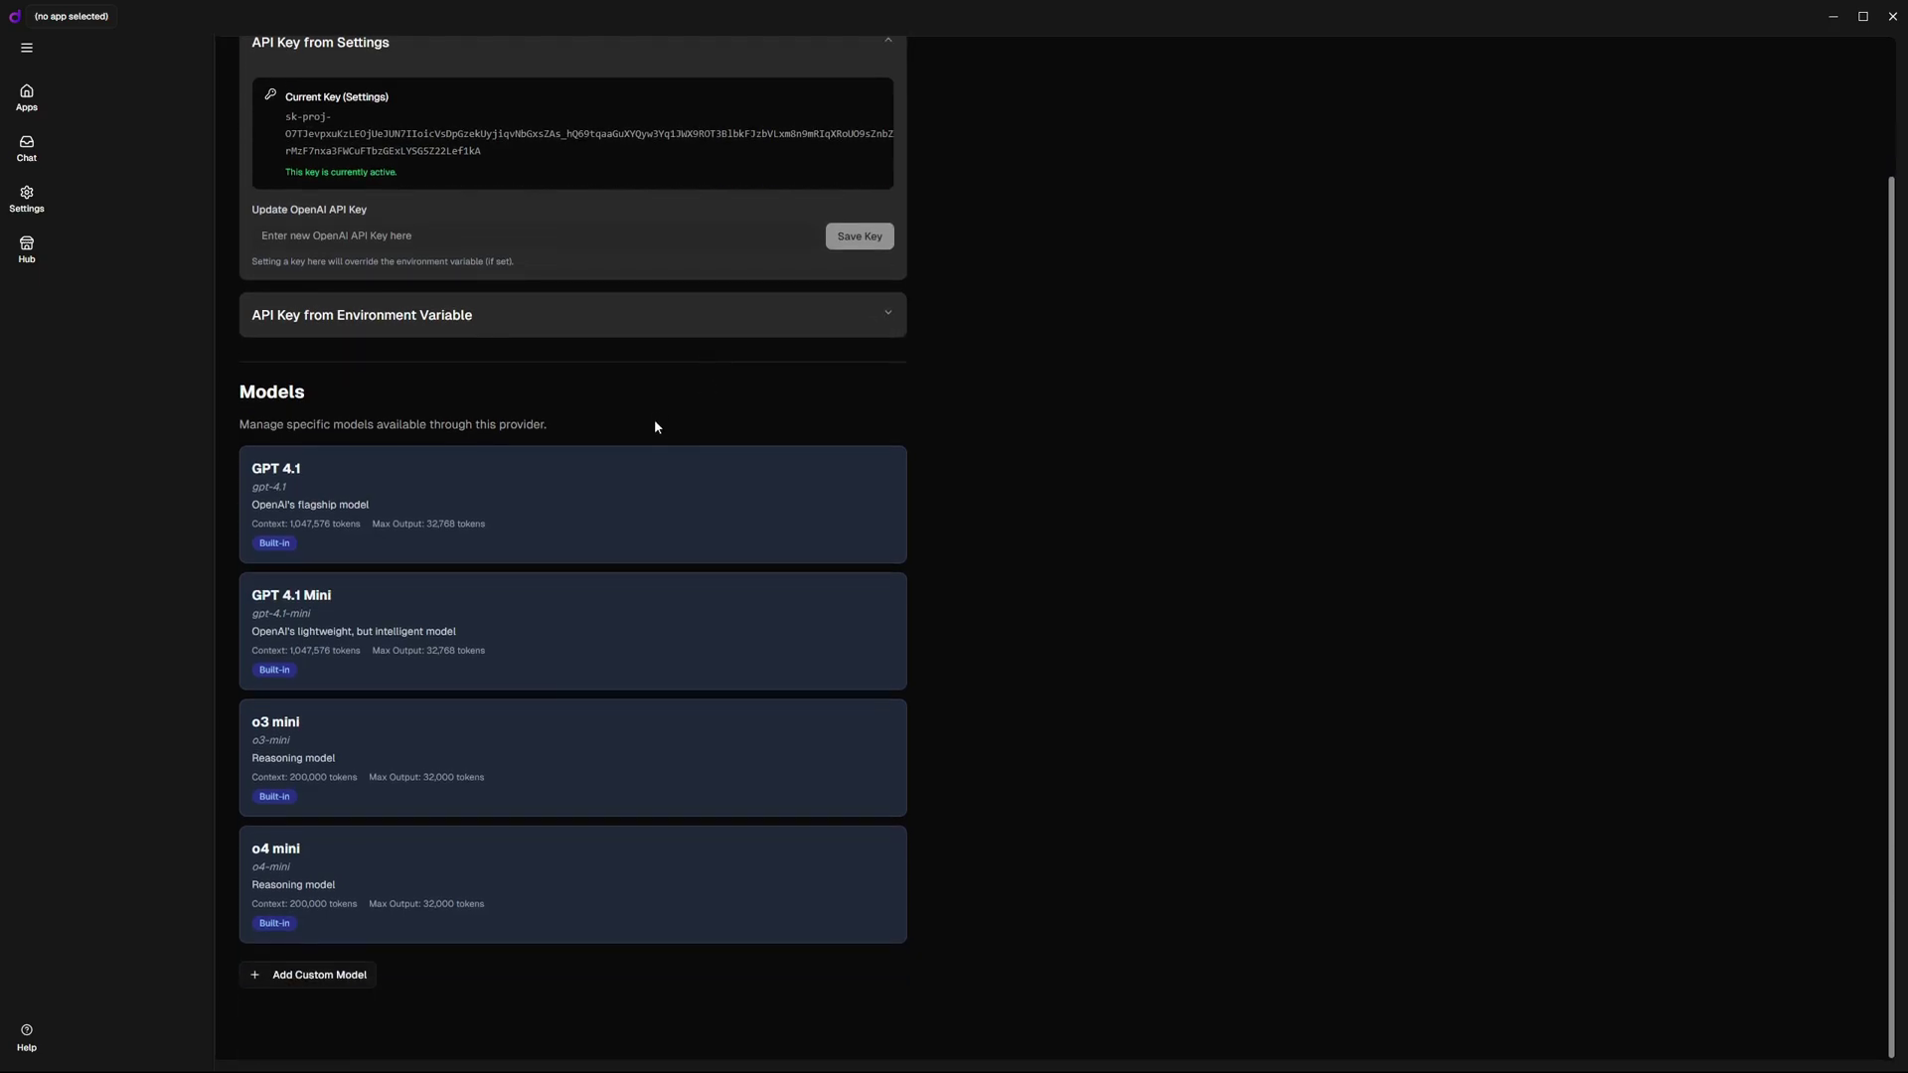
scroll(656, 422, "up", 2)
scroll(402, 507, "down", 2)
scroll(404, 506, "up", 3)
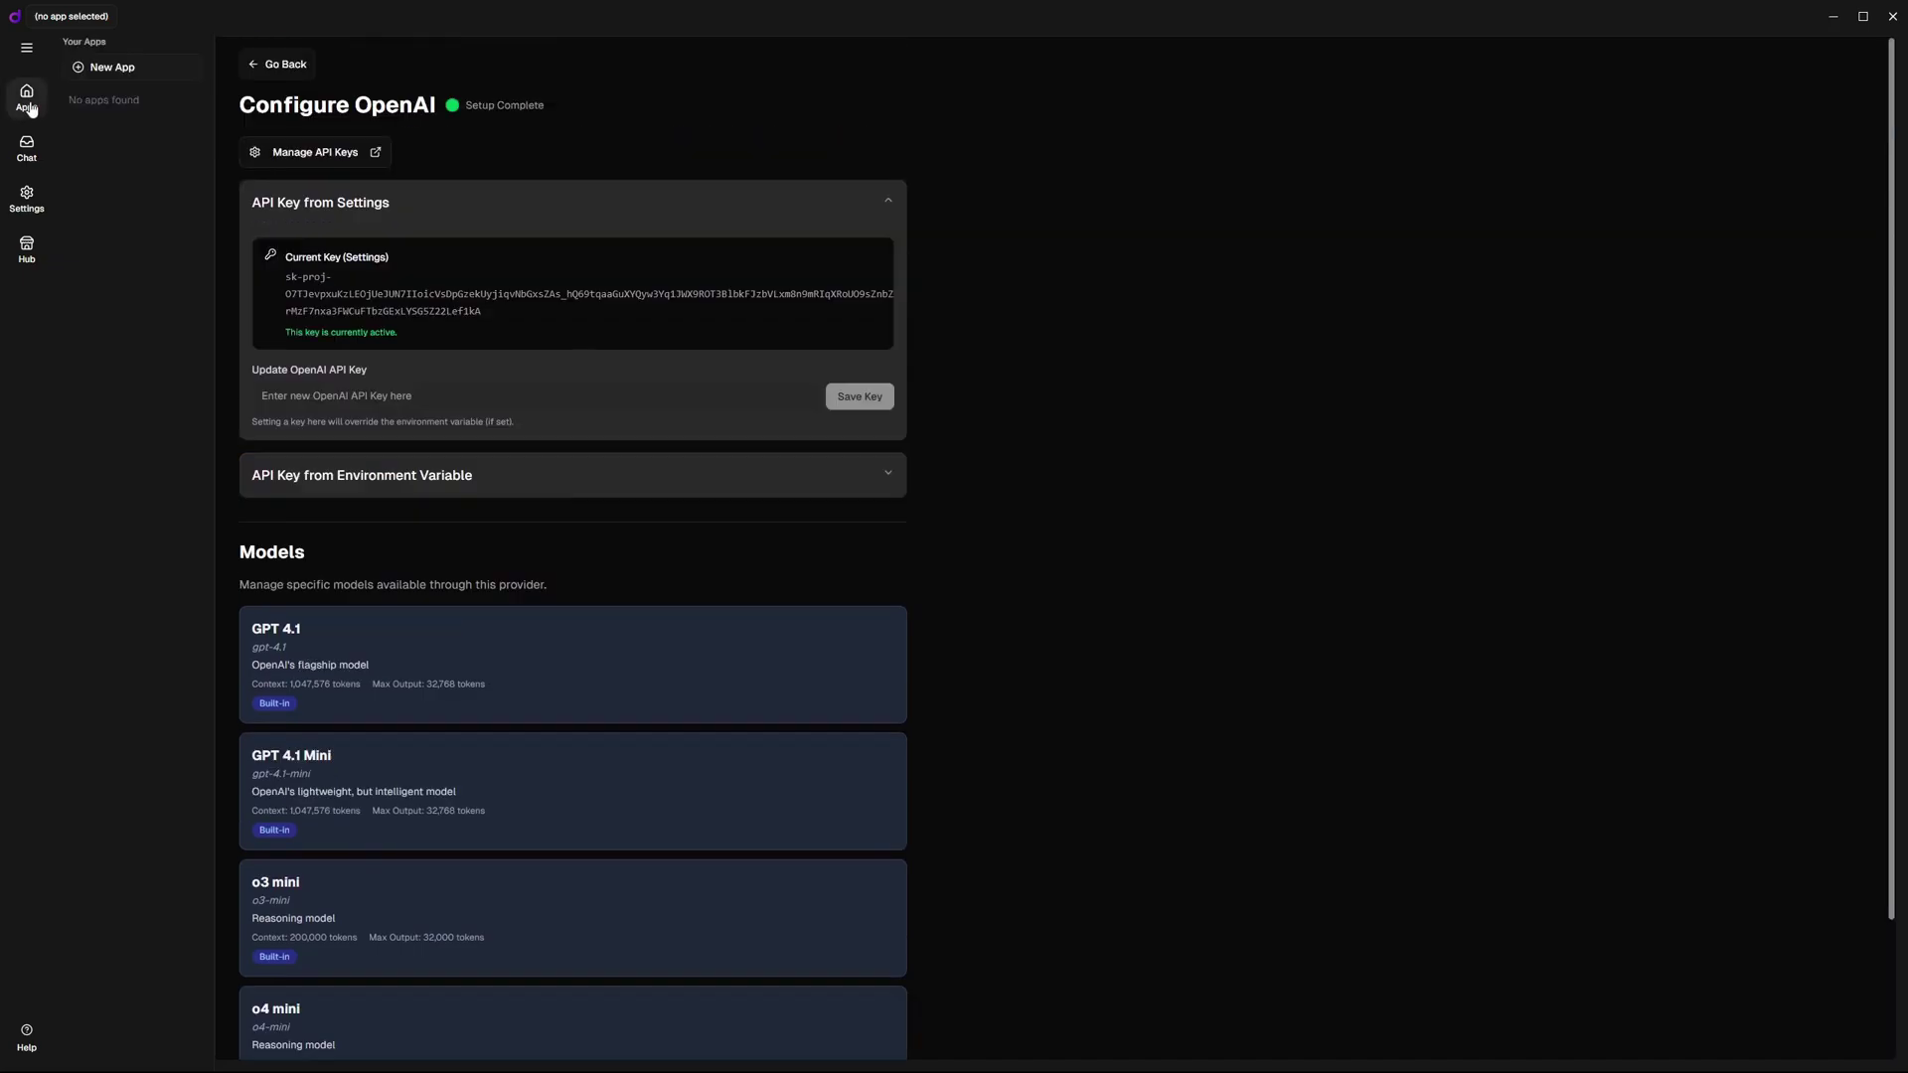
Step: Enter 'build me an image cropper app' as the home prompt and select Gemini 2.5 Pro
left_click(26, 97)
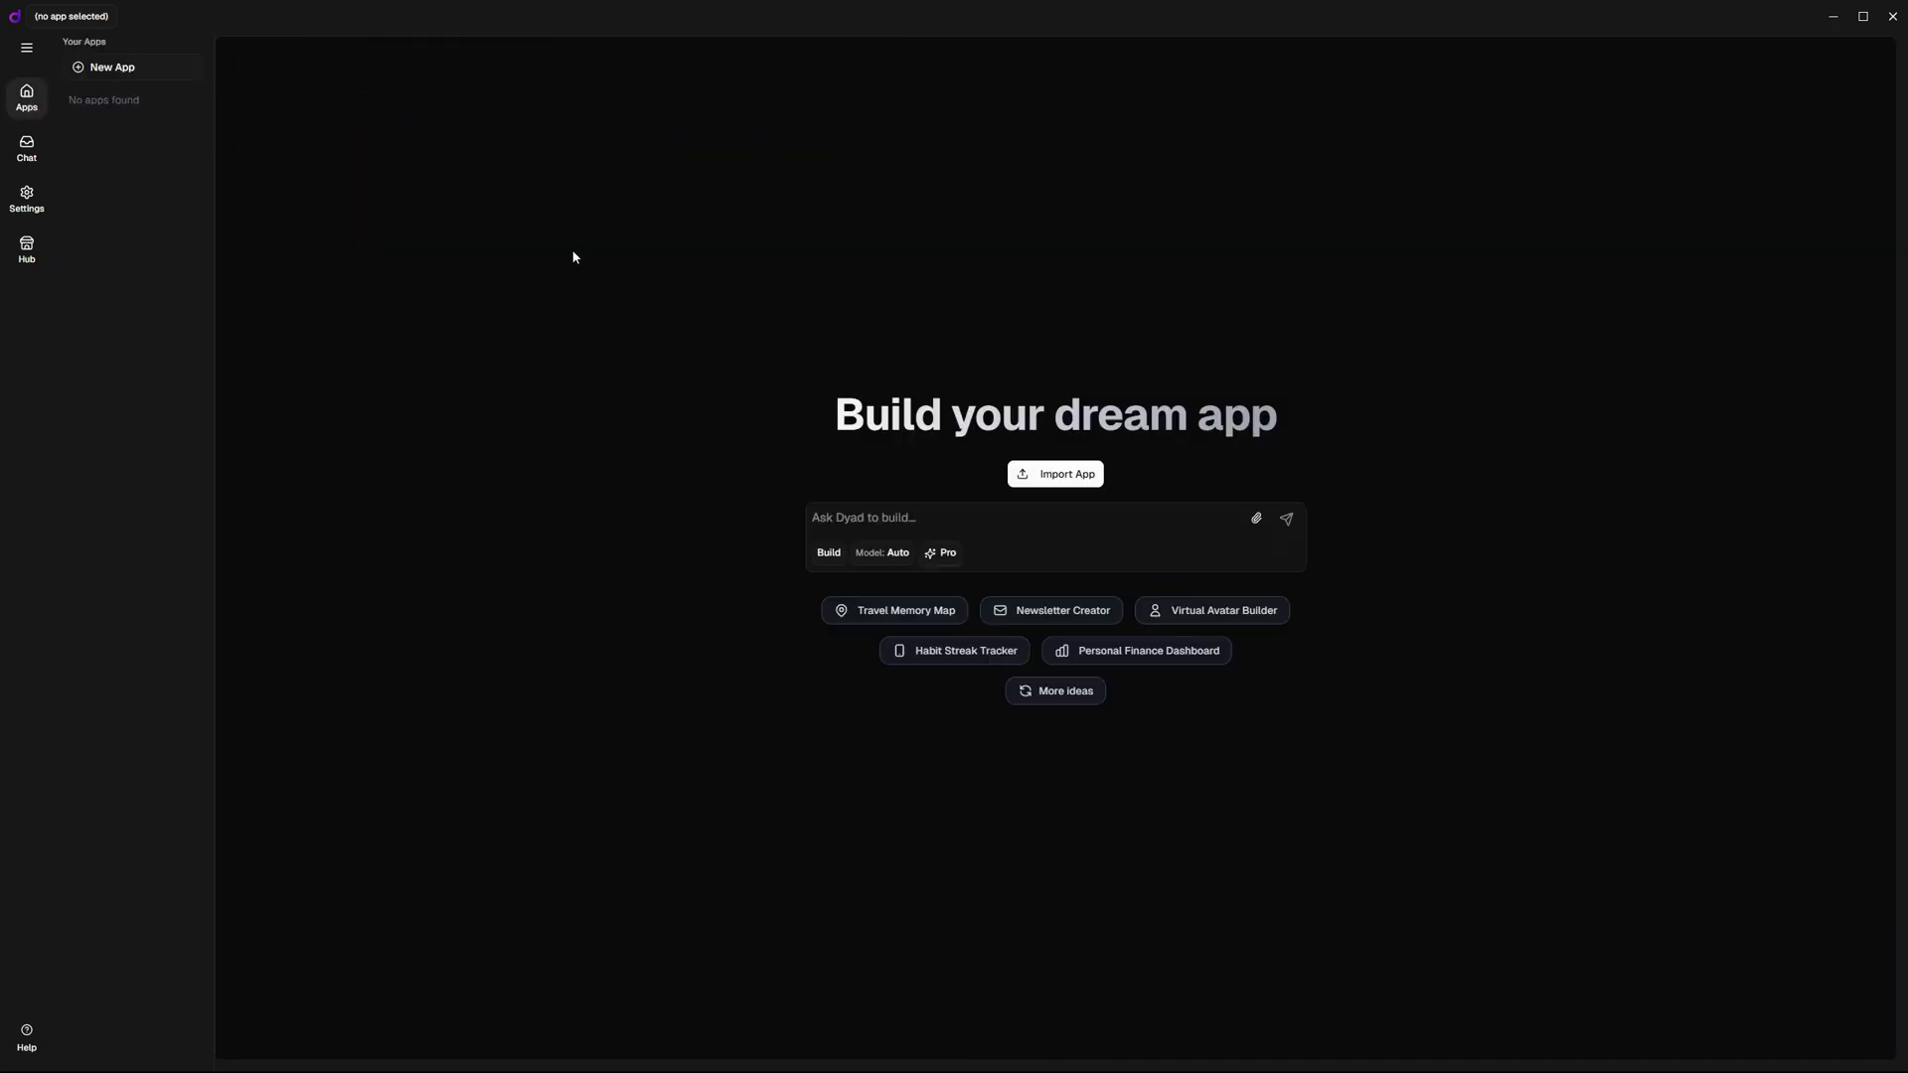
left_click(1034, 531)
type("build me an image cropper app")
left_click_drag(849, 516, 1002, 530)
left_click(1406, 601)
left_click(872, 558)
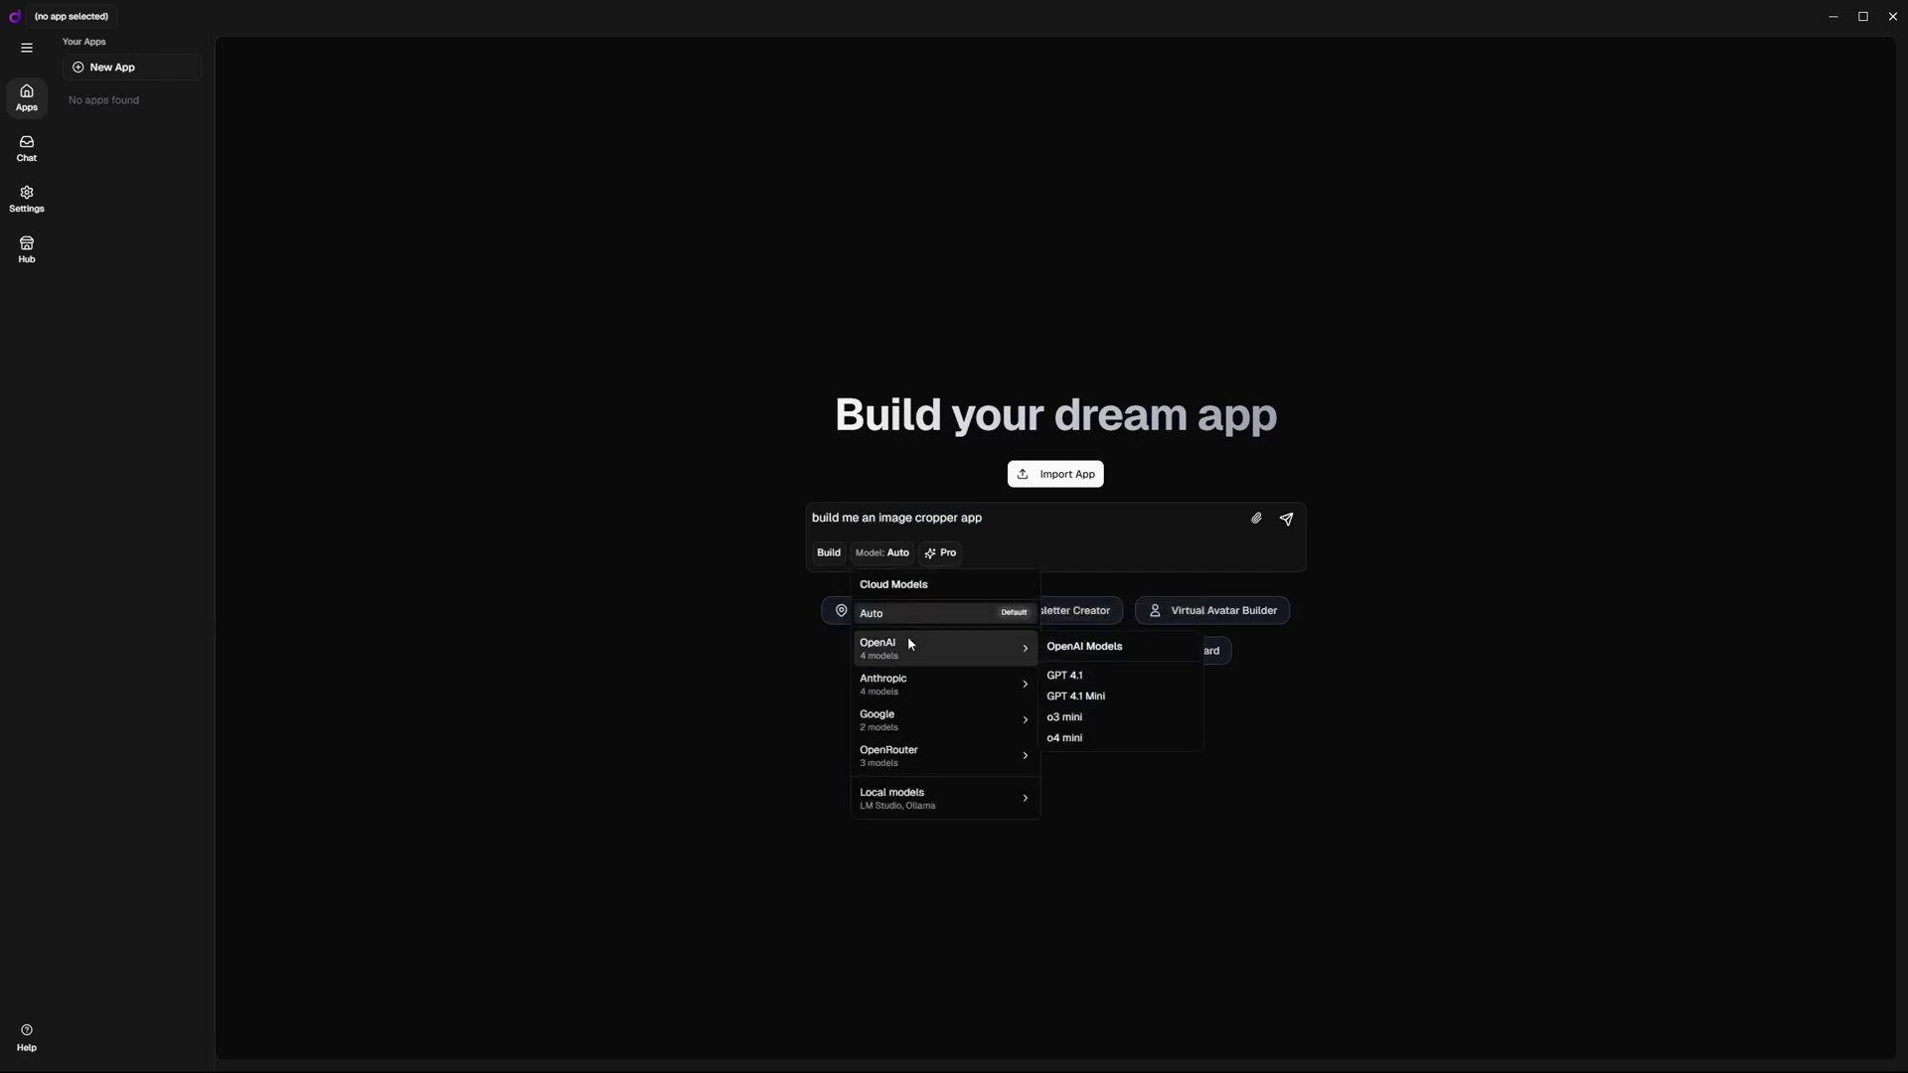
mouse_move(942, 720)
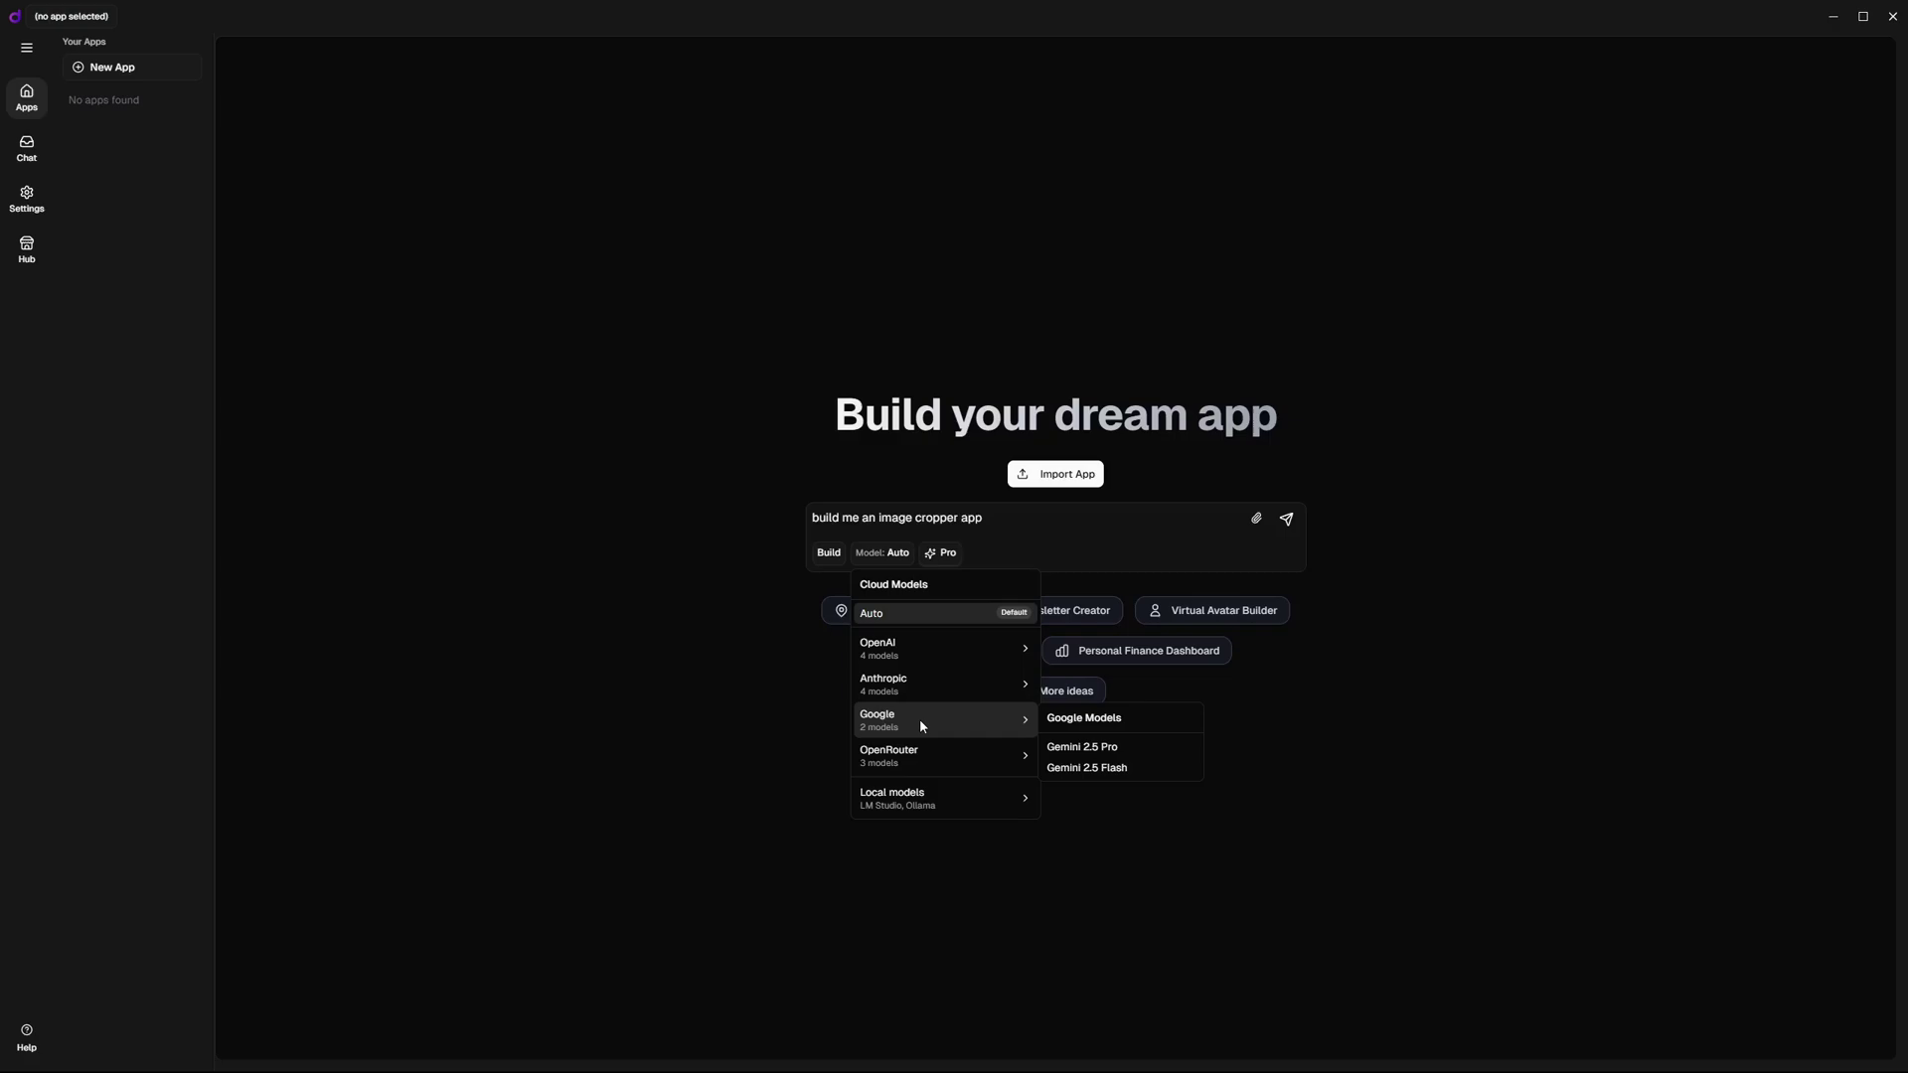
left_click(1082, 747)
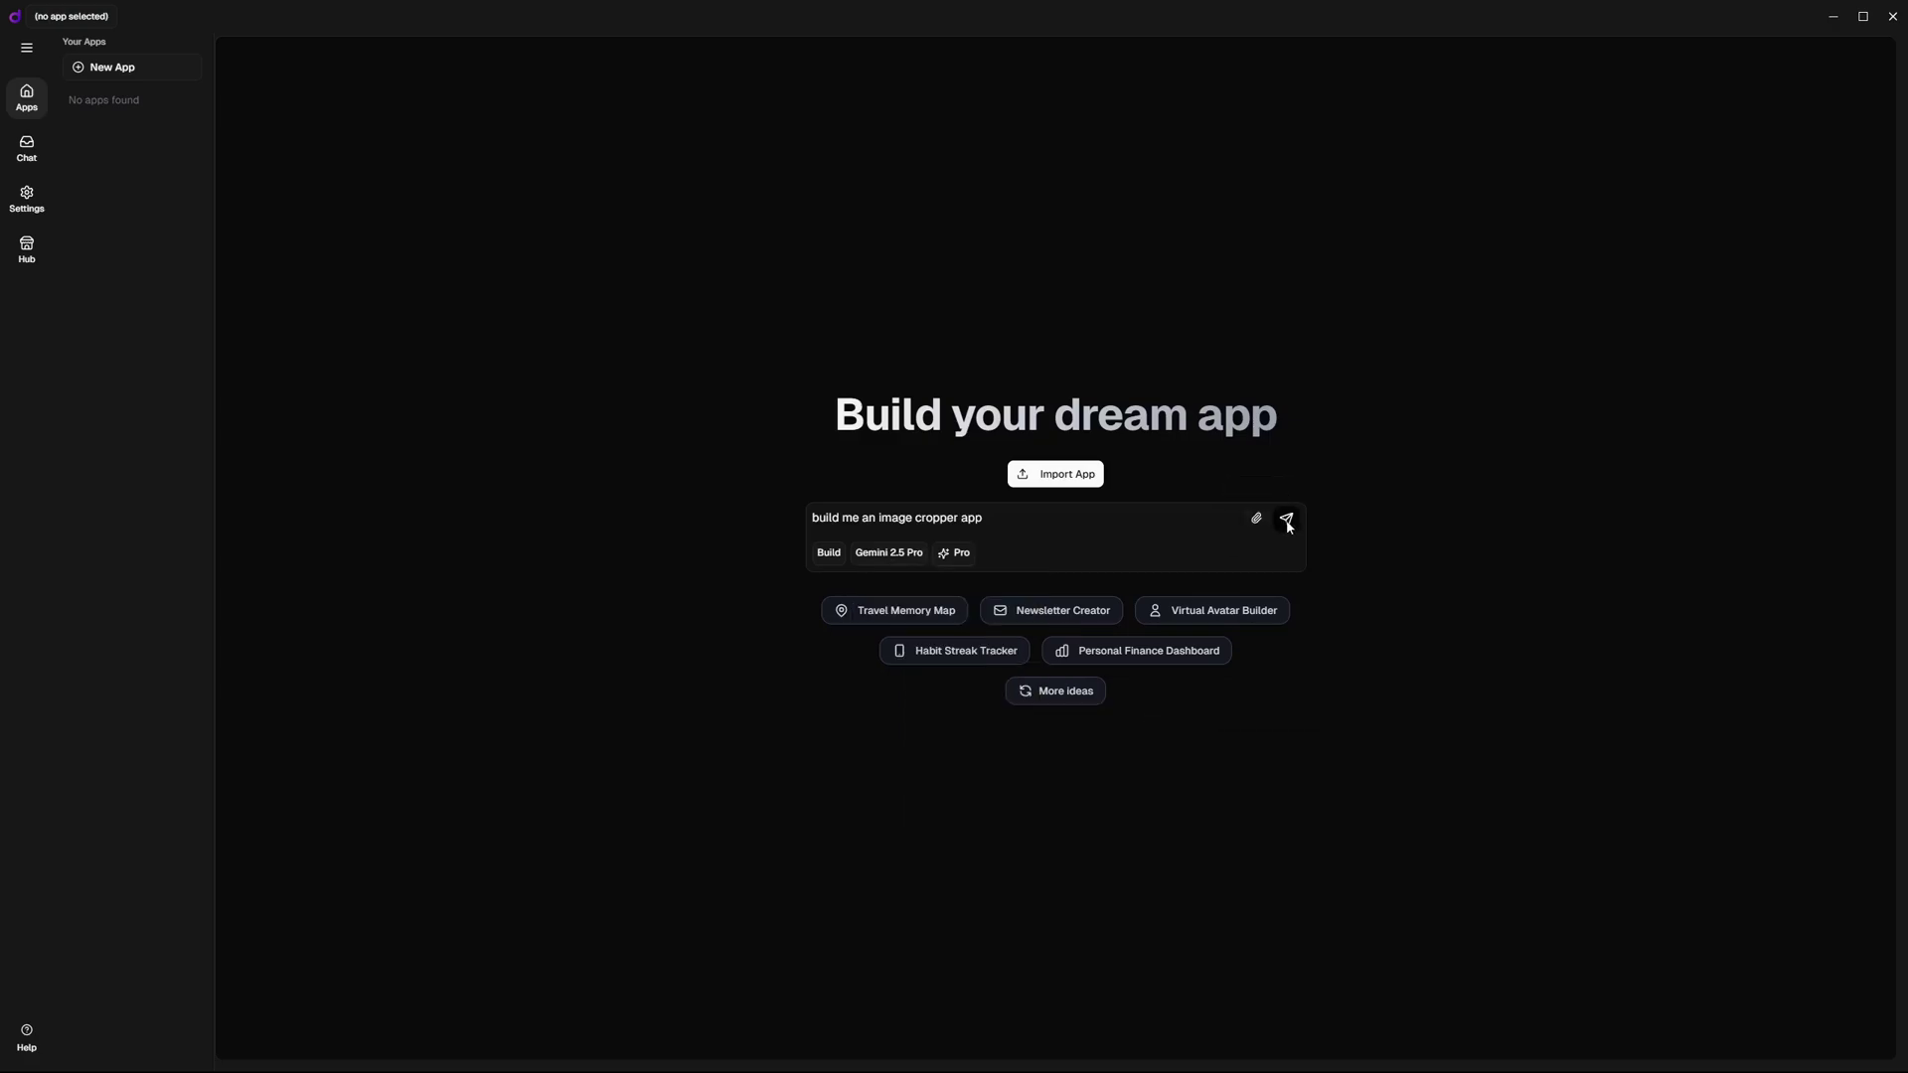
Step: Build the Image Cropper app, select its file input in the preview, and check Problems
left_click(1286, 520)
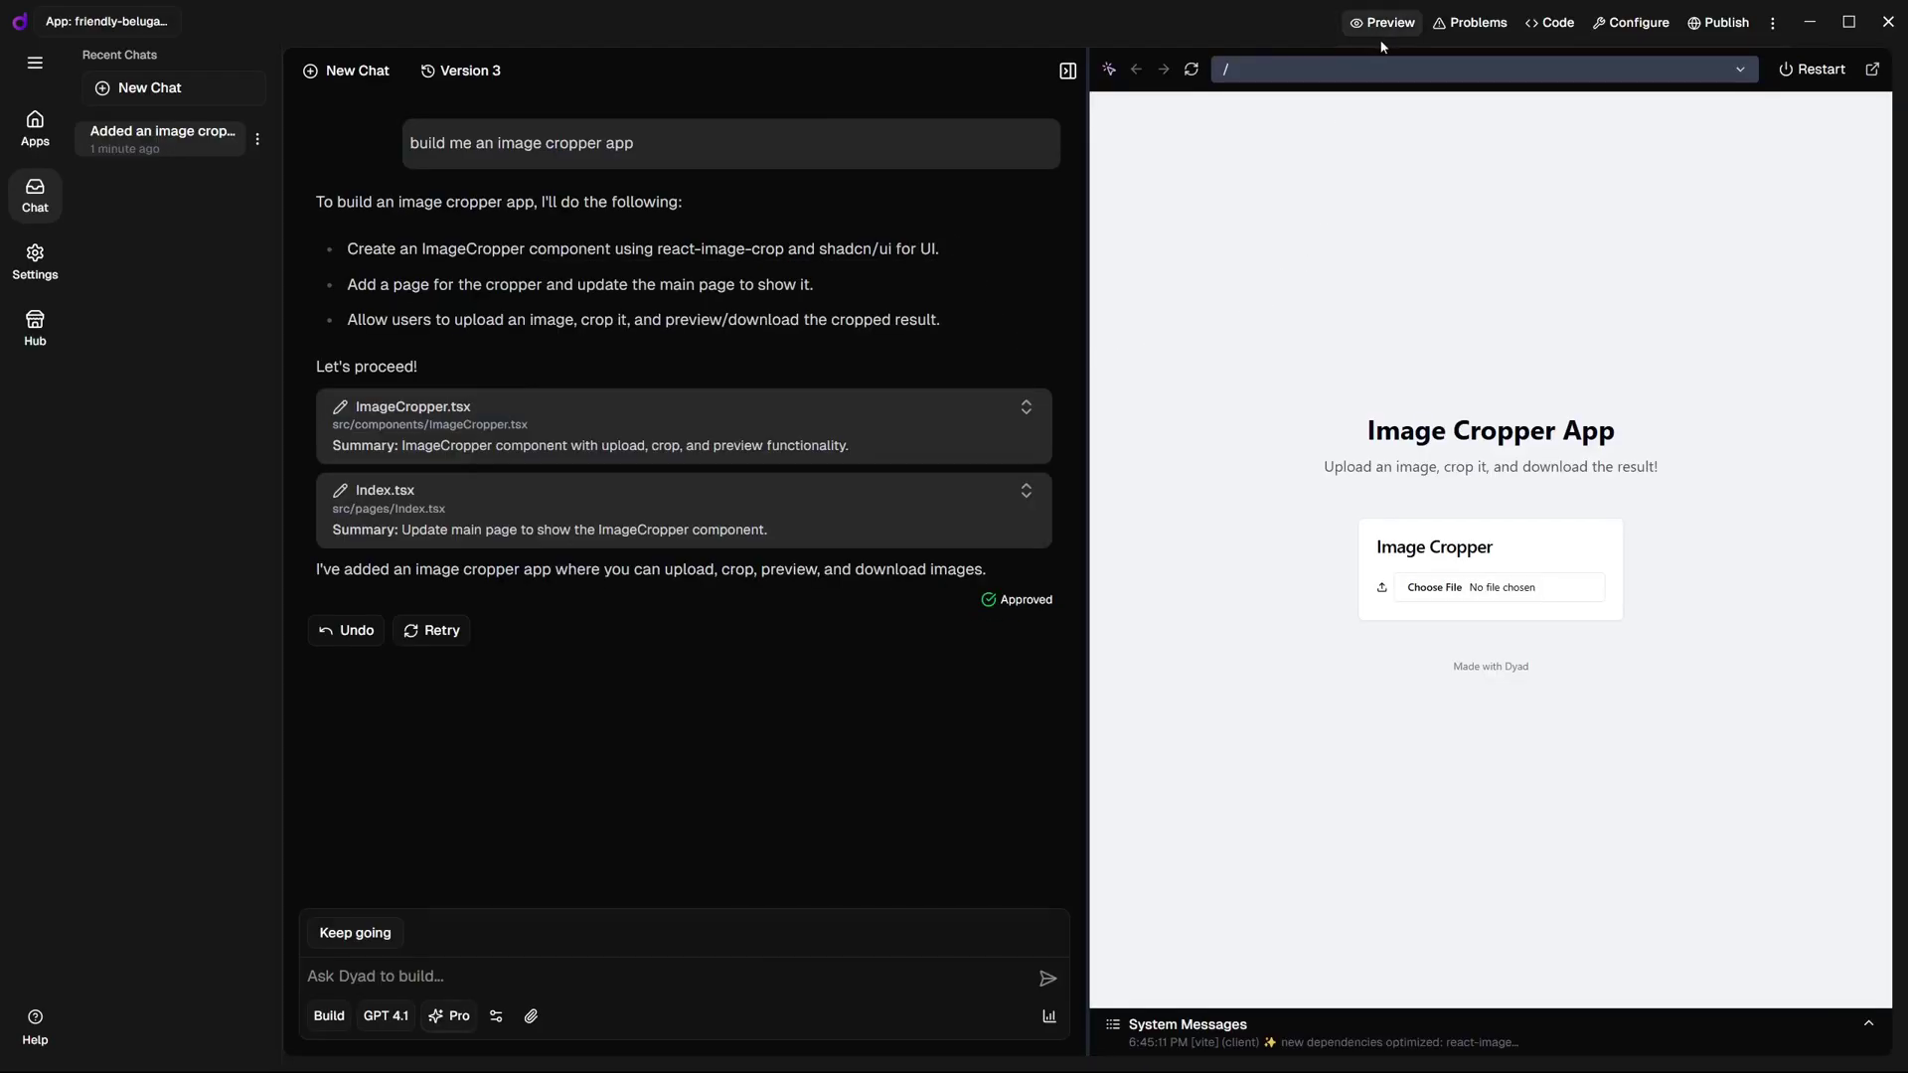
left_click(1110, 68)
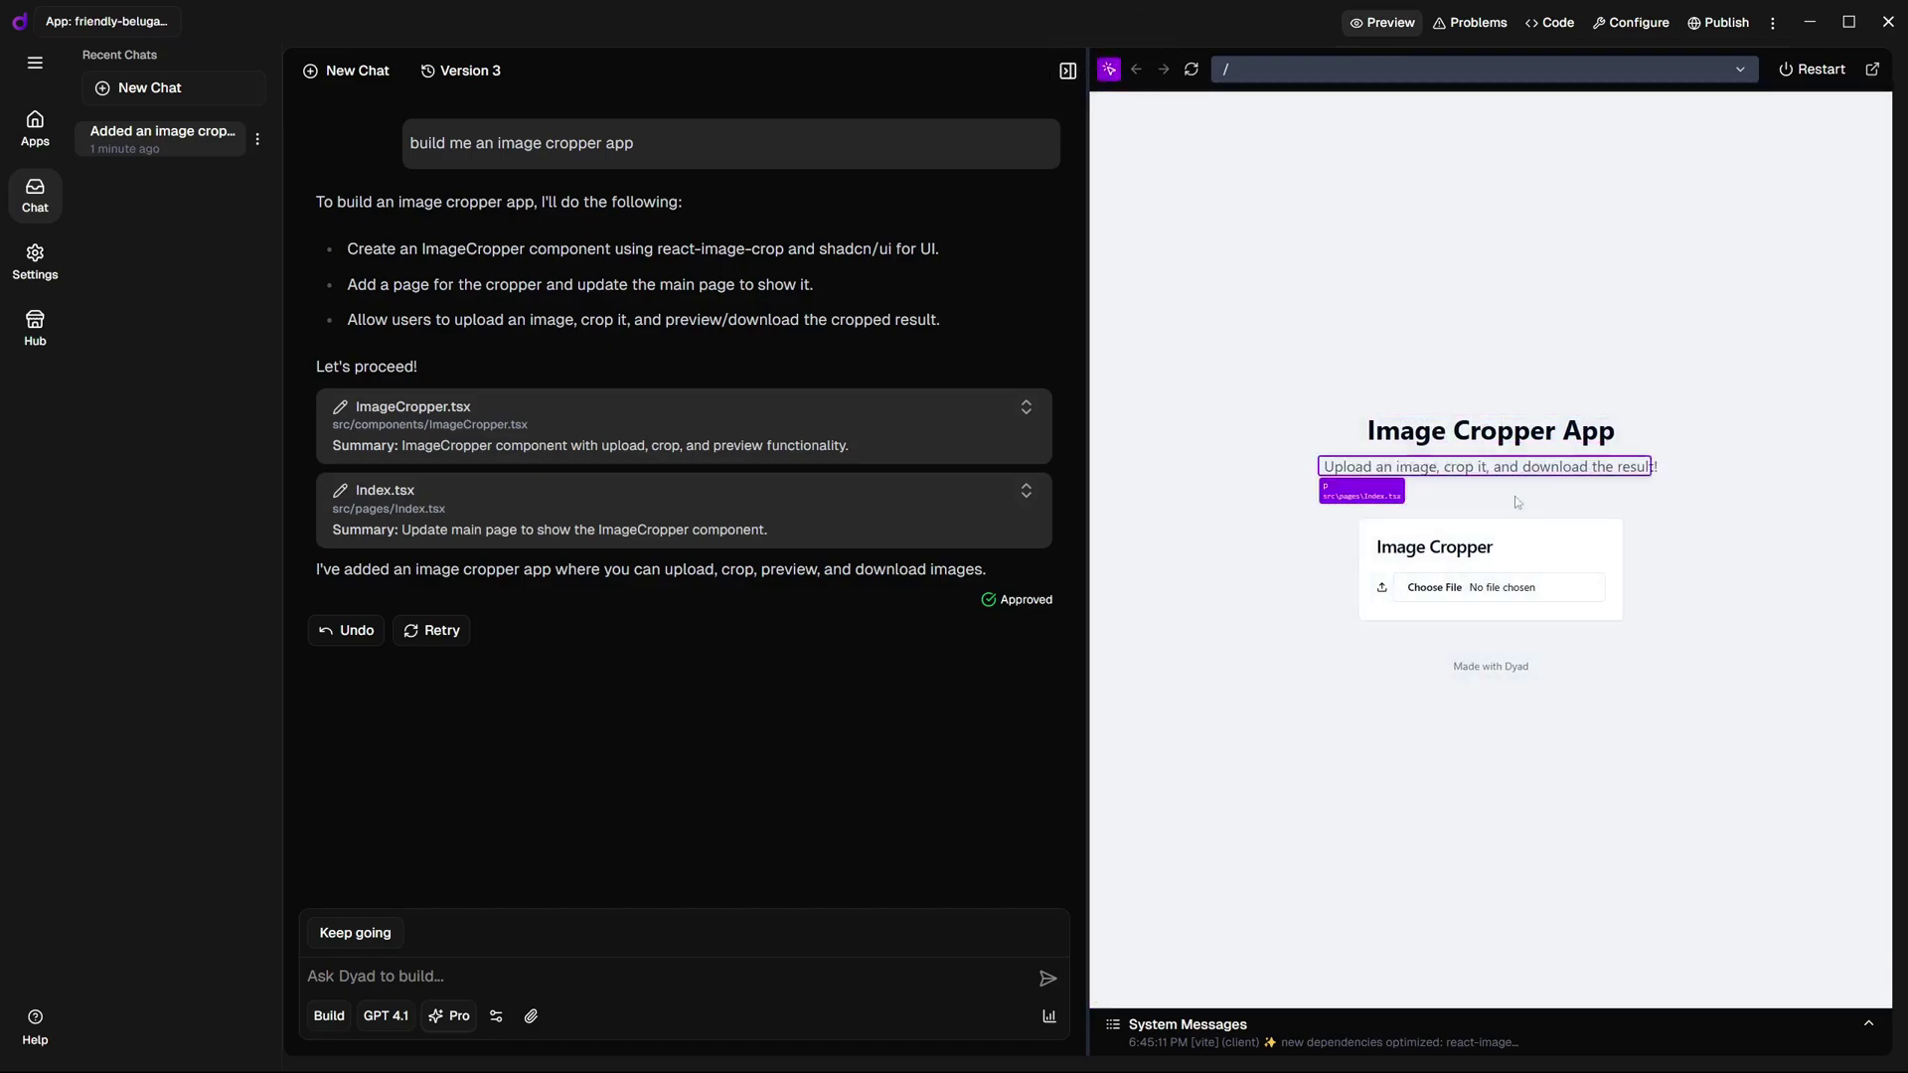
left_click(1491, 604)
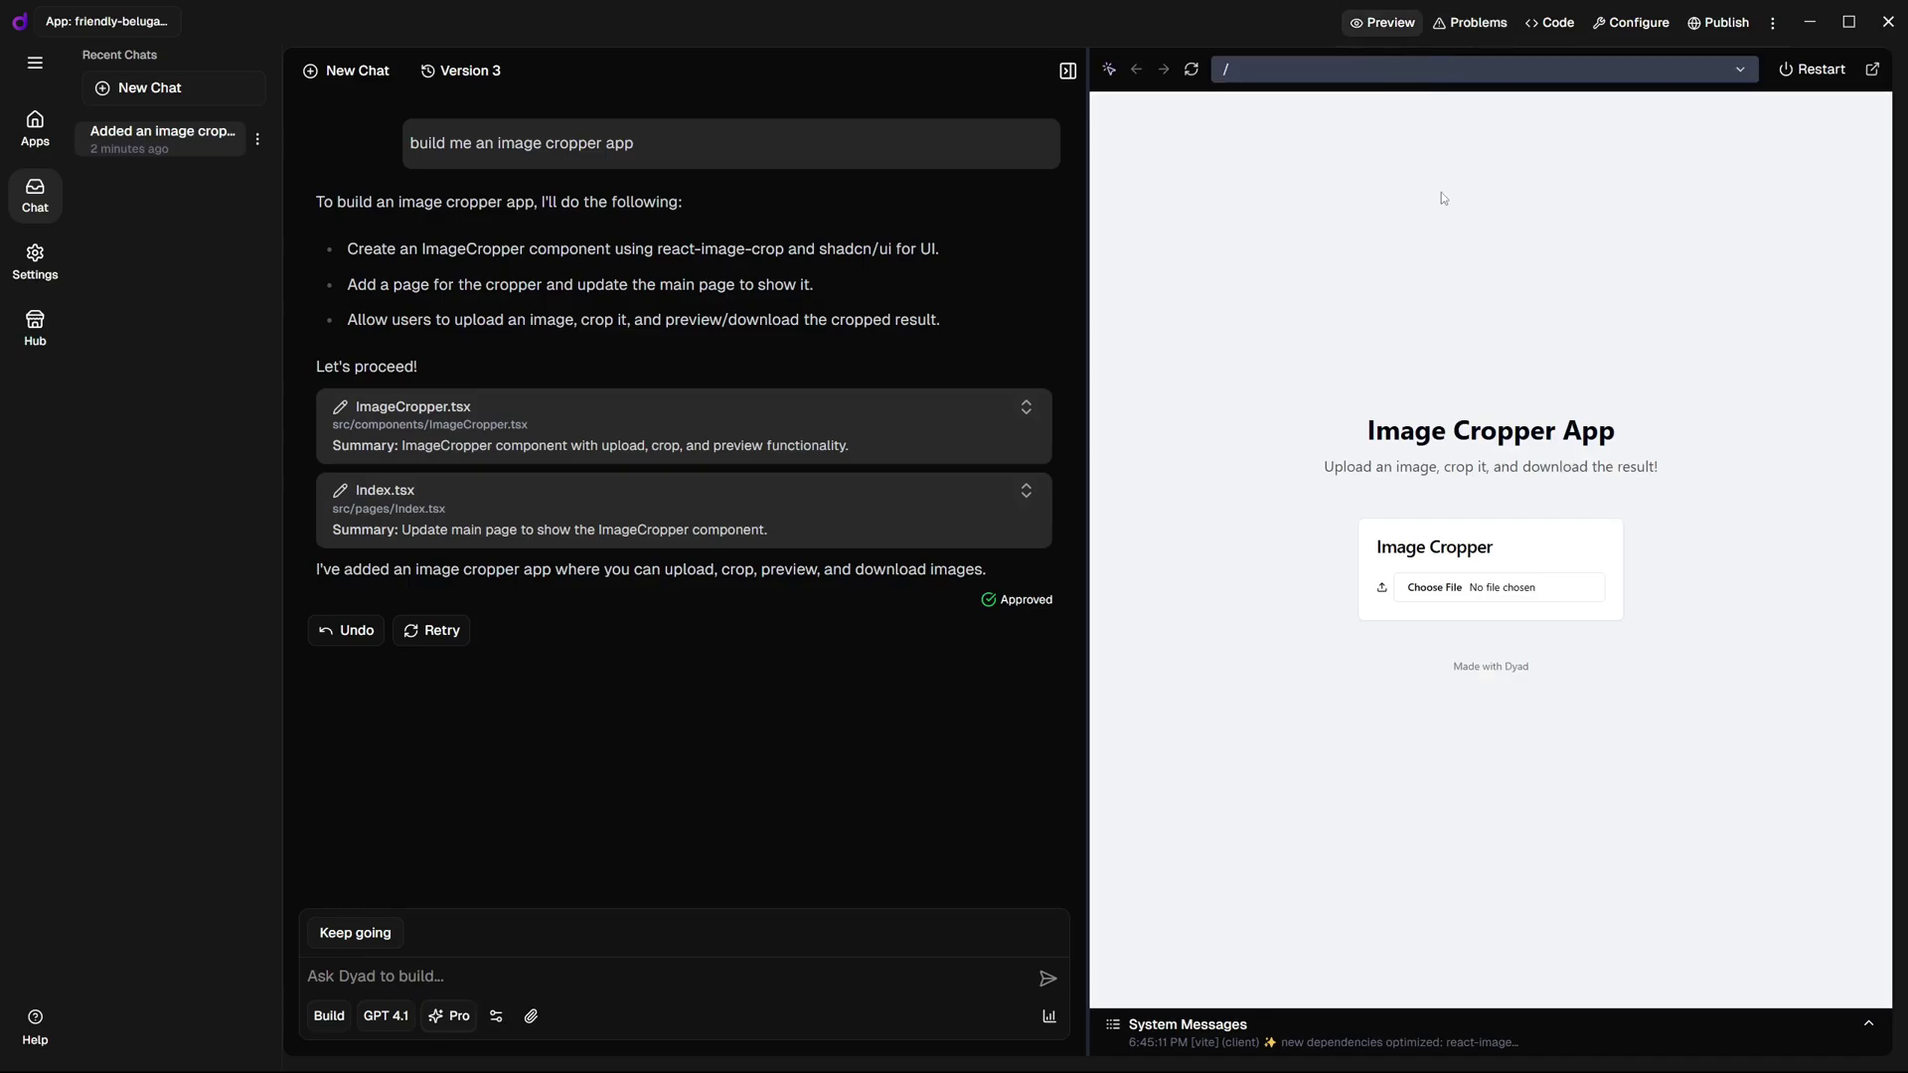
left_click(1457, 27)
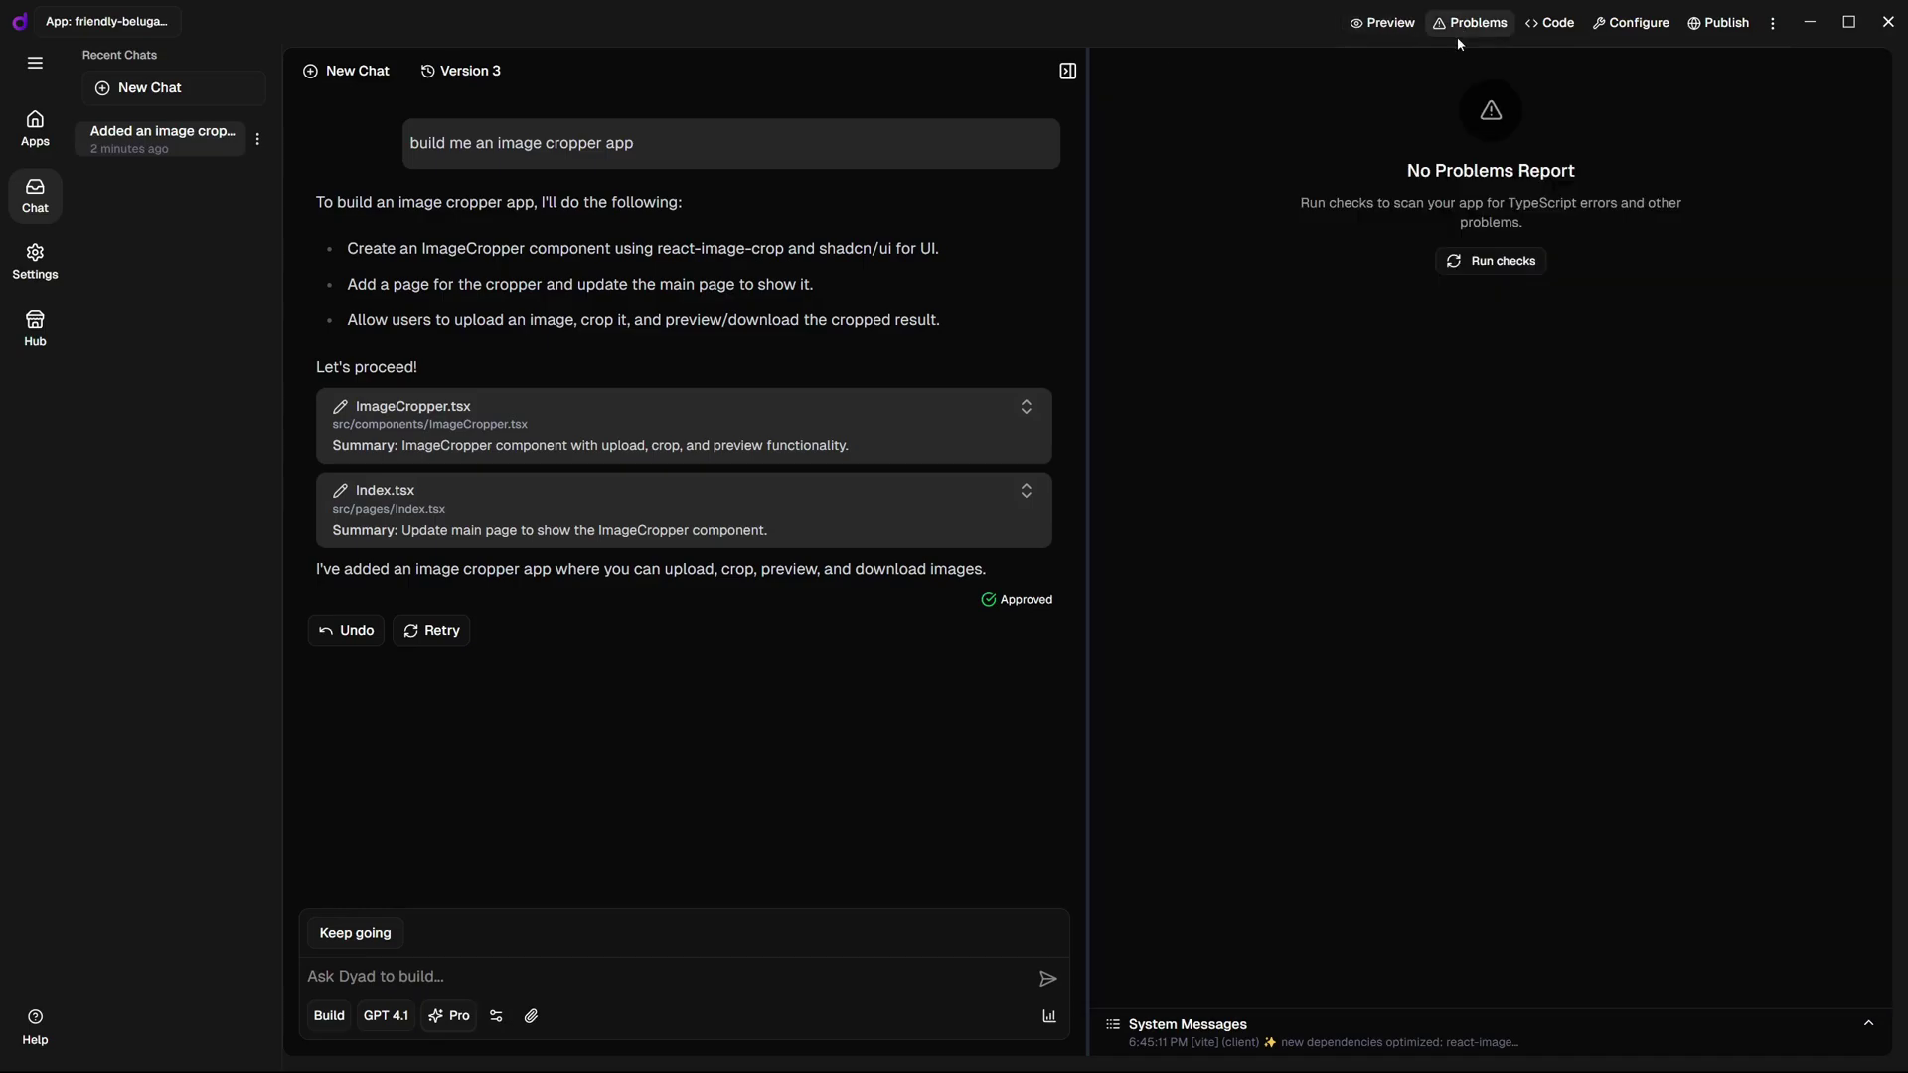
Step: Review the system messages, App.css filter rule, environment variables and more app settings
left_click(1868, 1025)
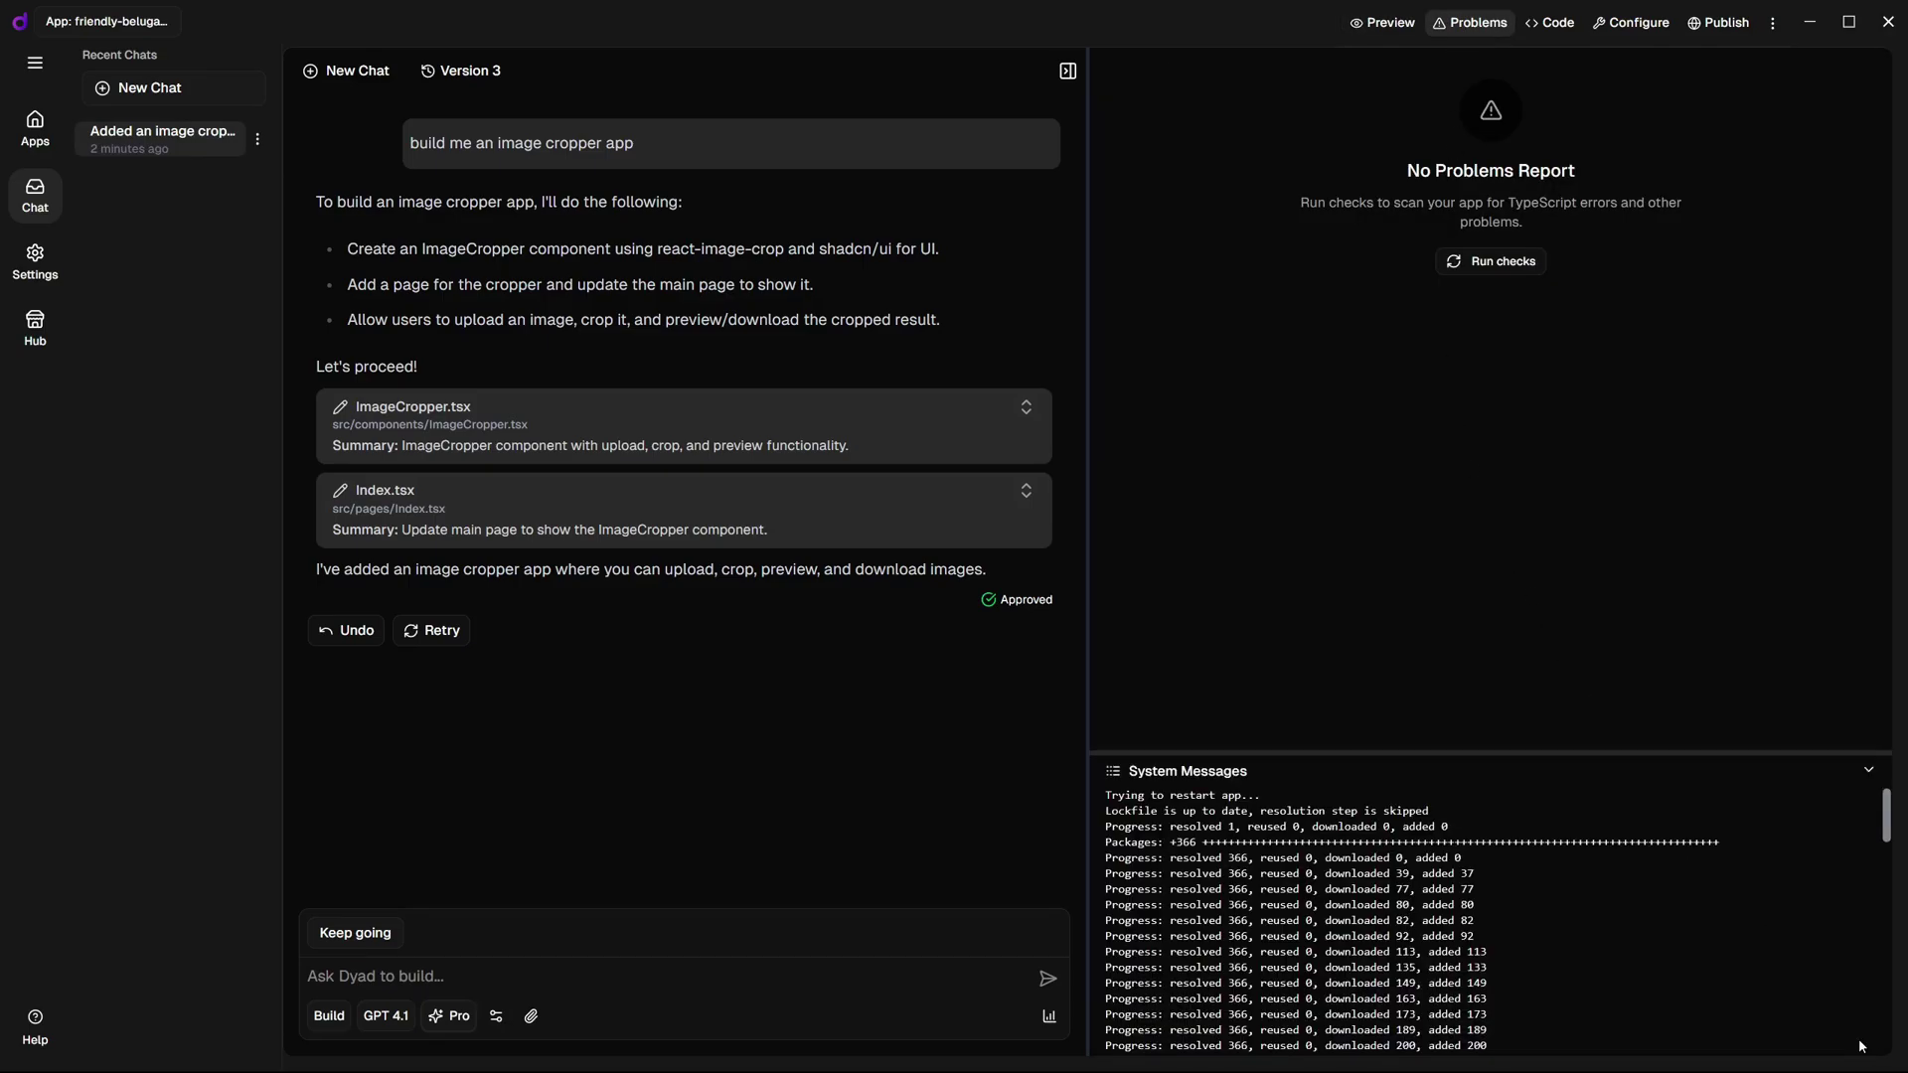
left_click(1860, 769)
left_click(1550, 23)
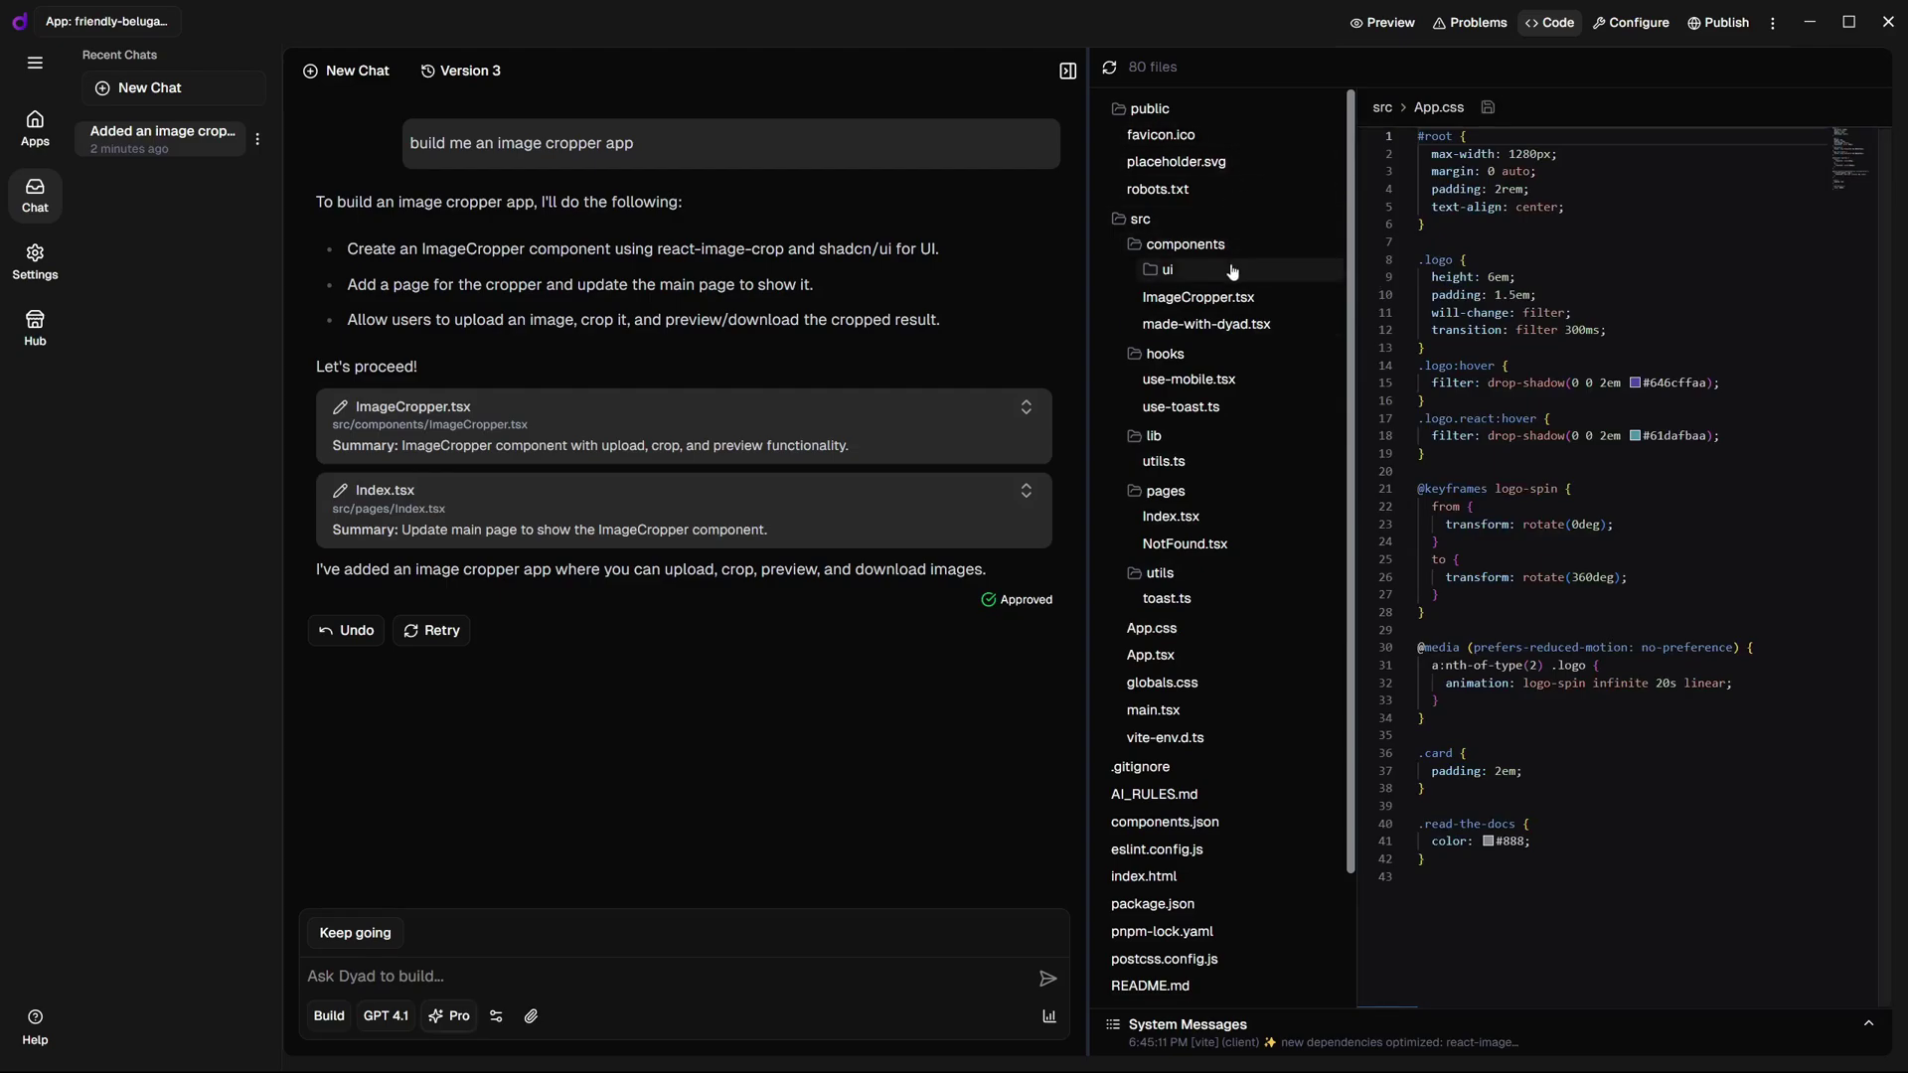
left_click(1550, 313)
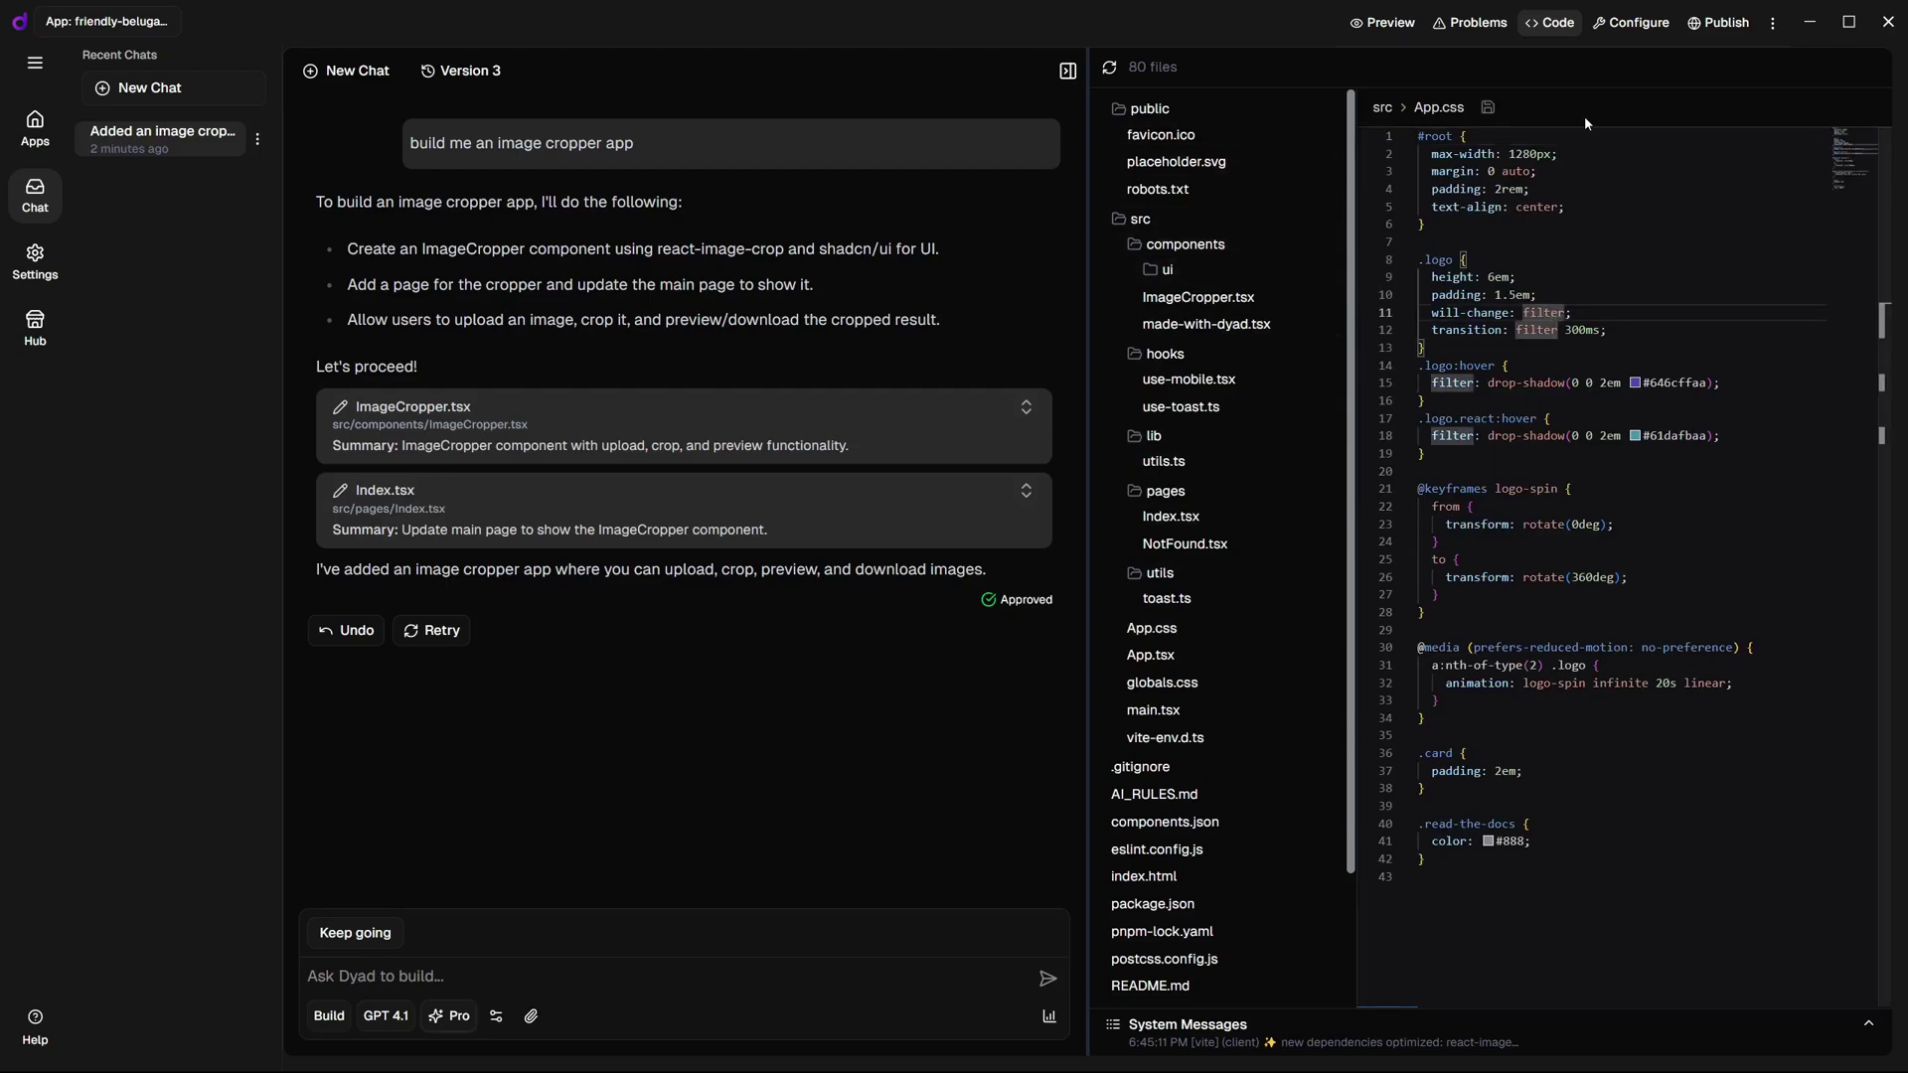
left_click(1631, 23)
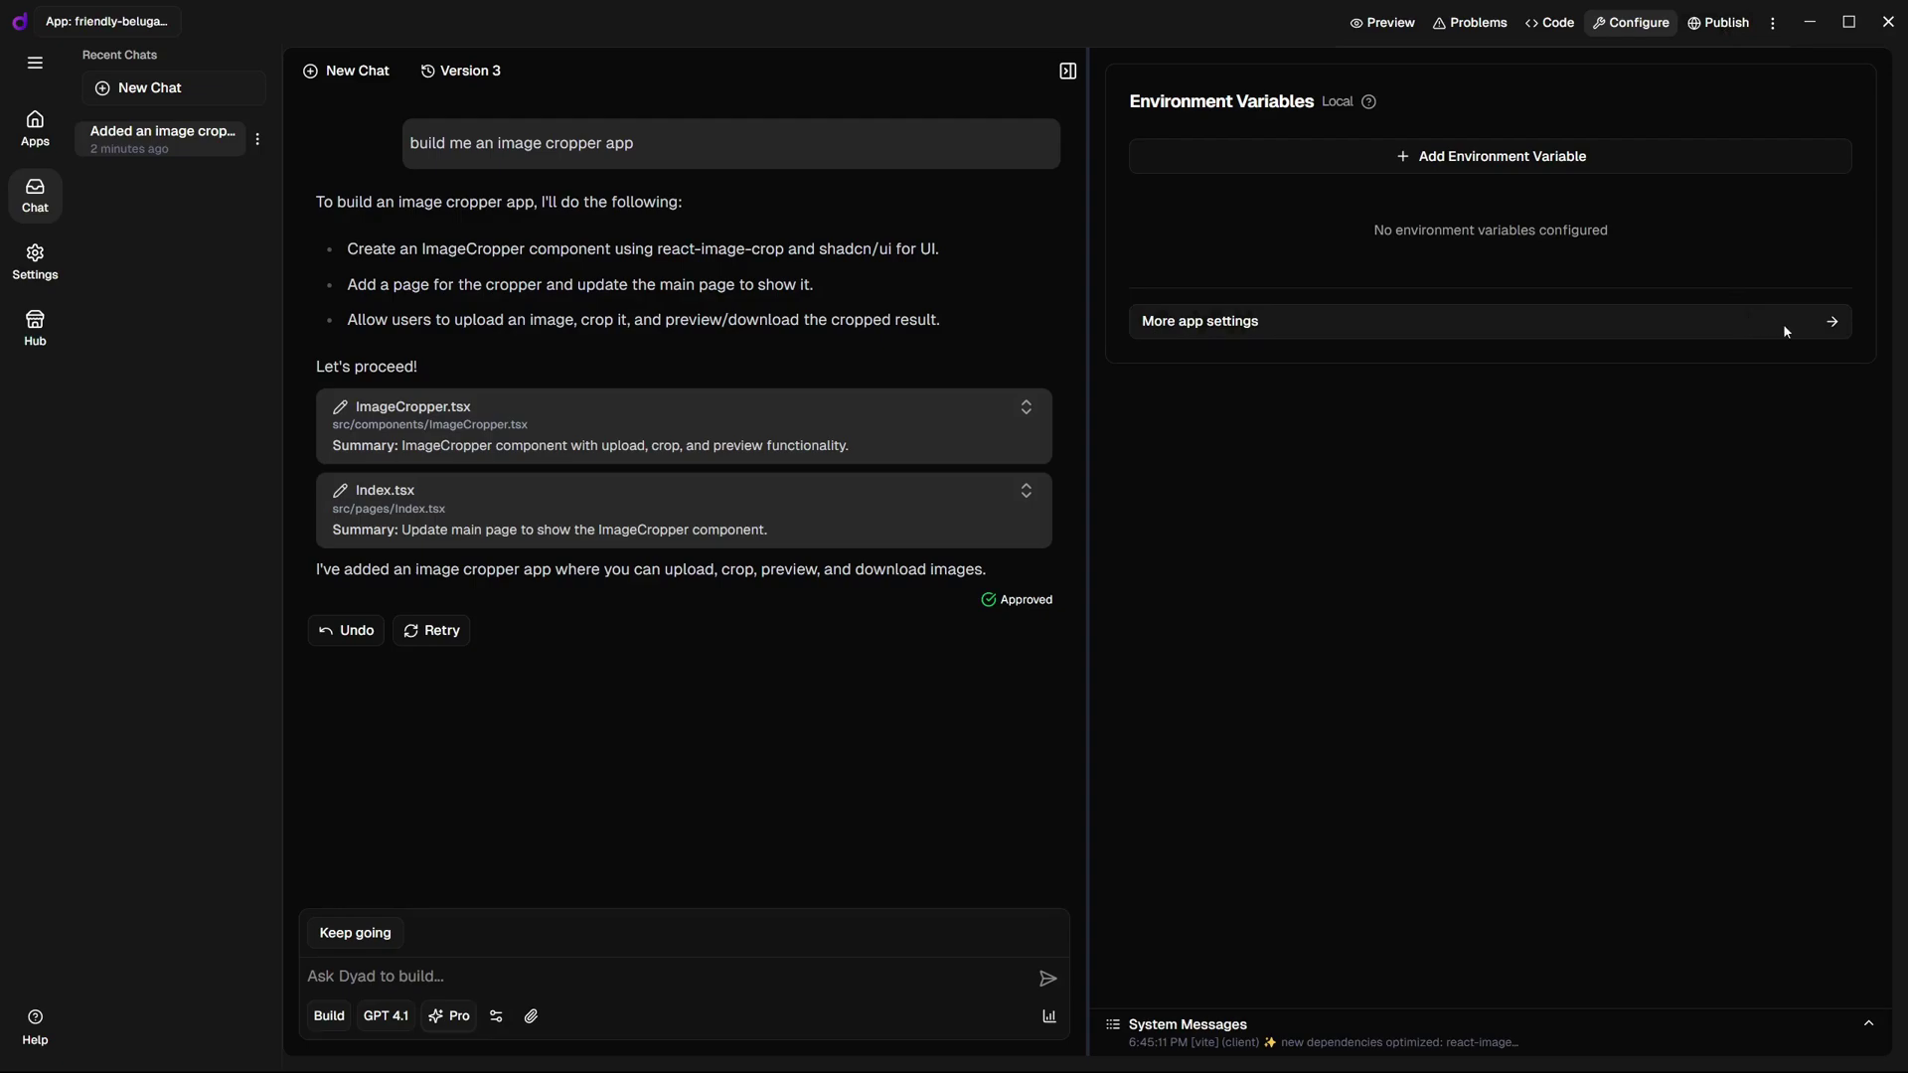
left_click(1831, 321)
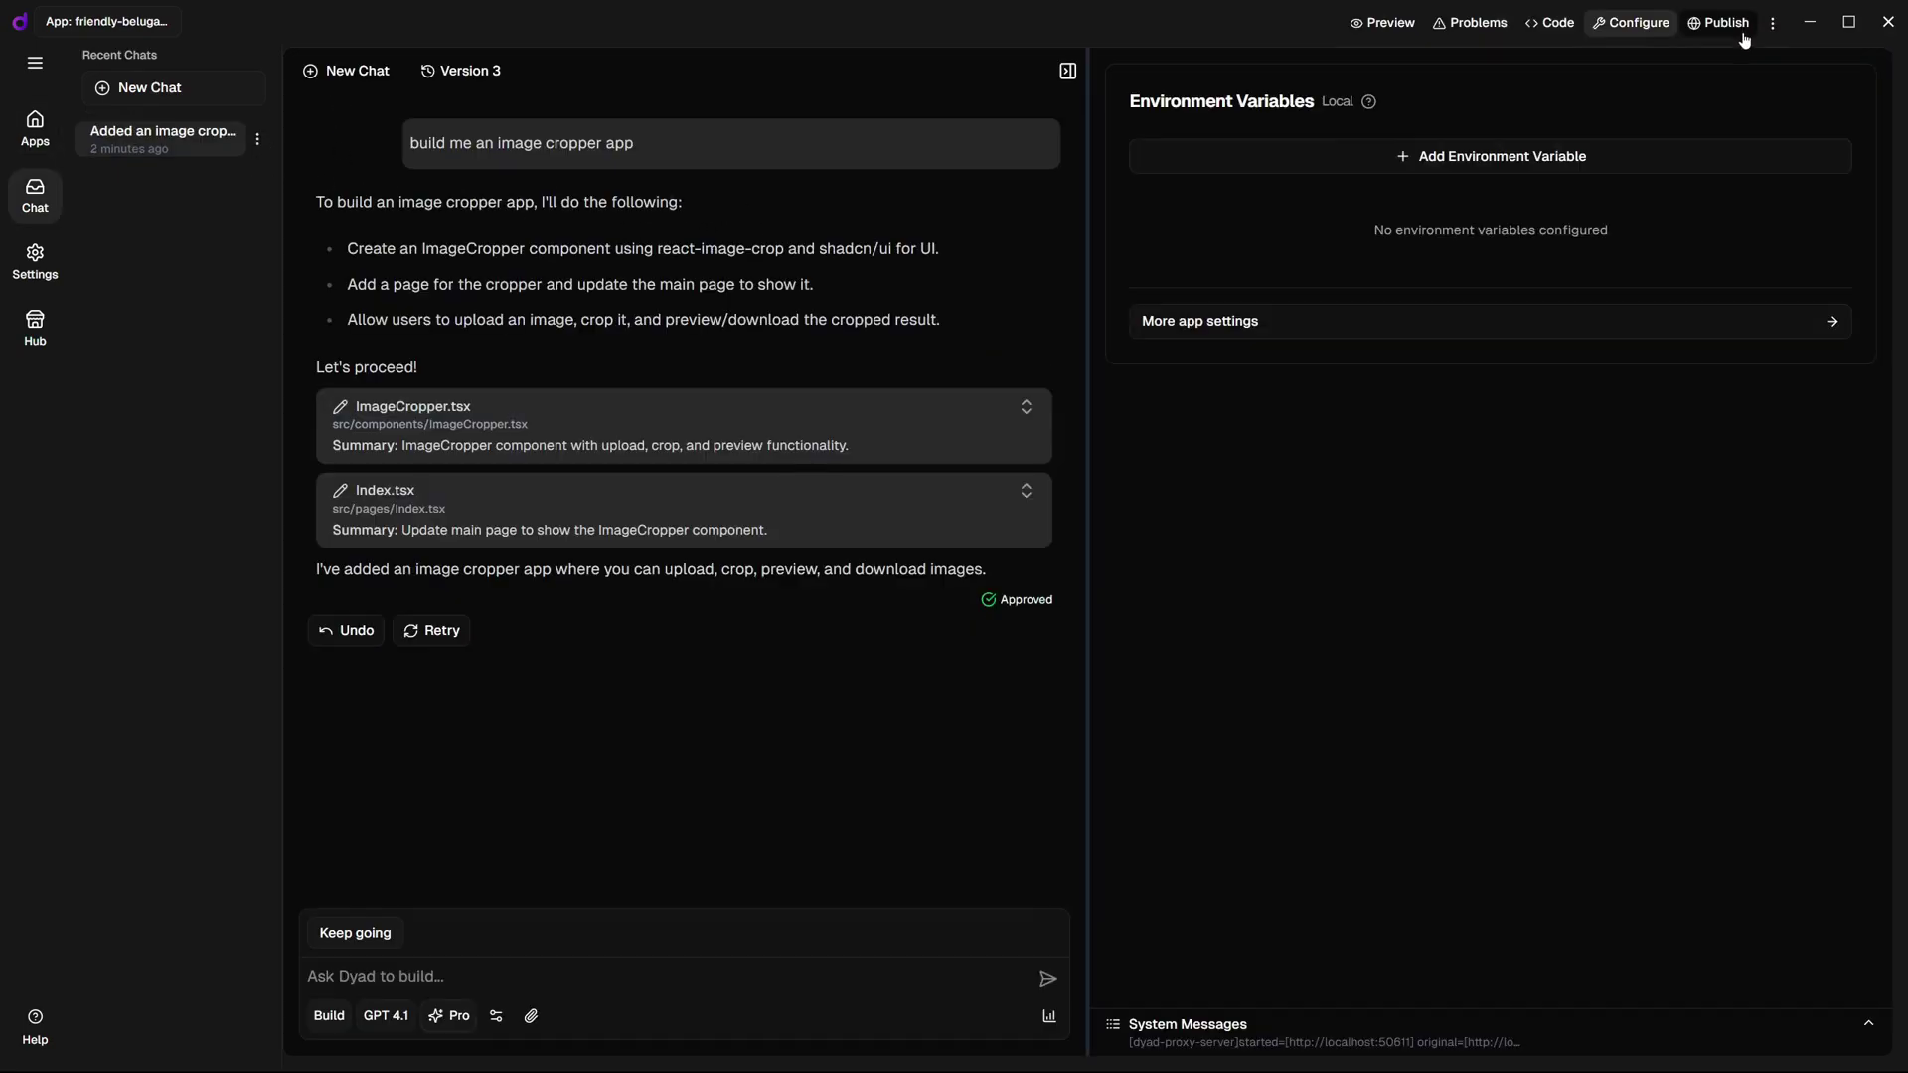
Step: Review the GitHub and Vercel publishing options, then return to the live app preview
left_click(1730, 23)
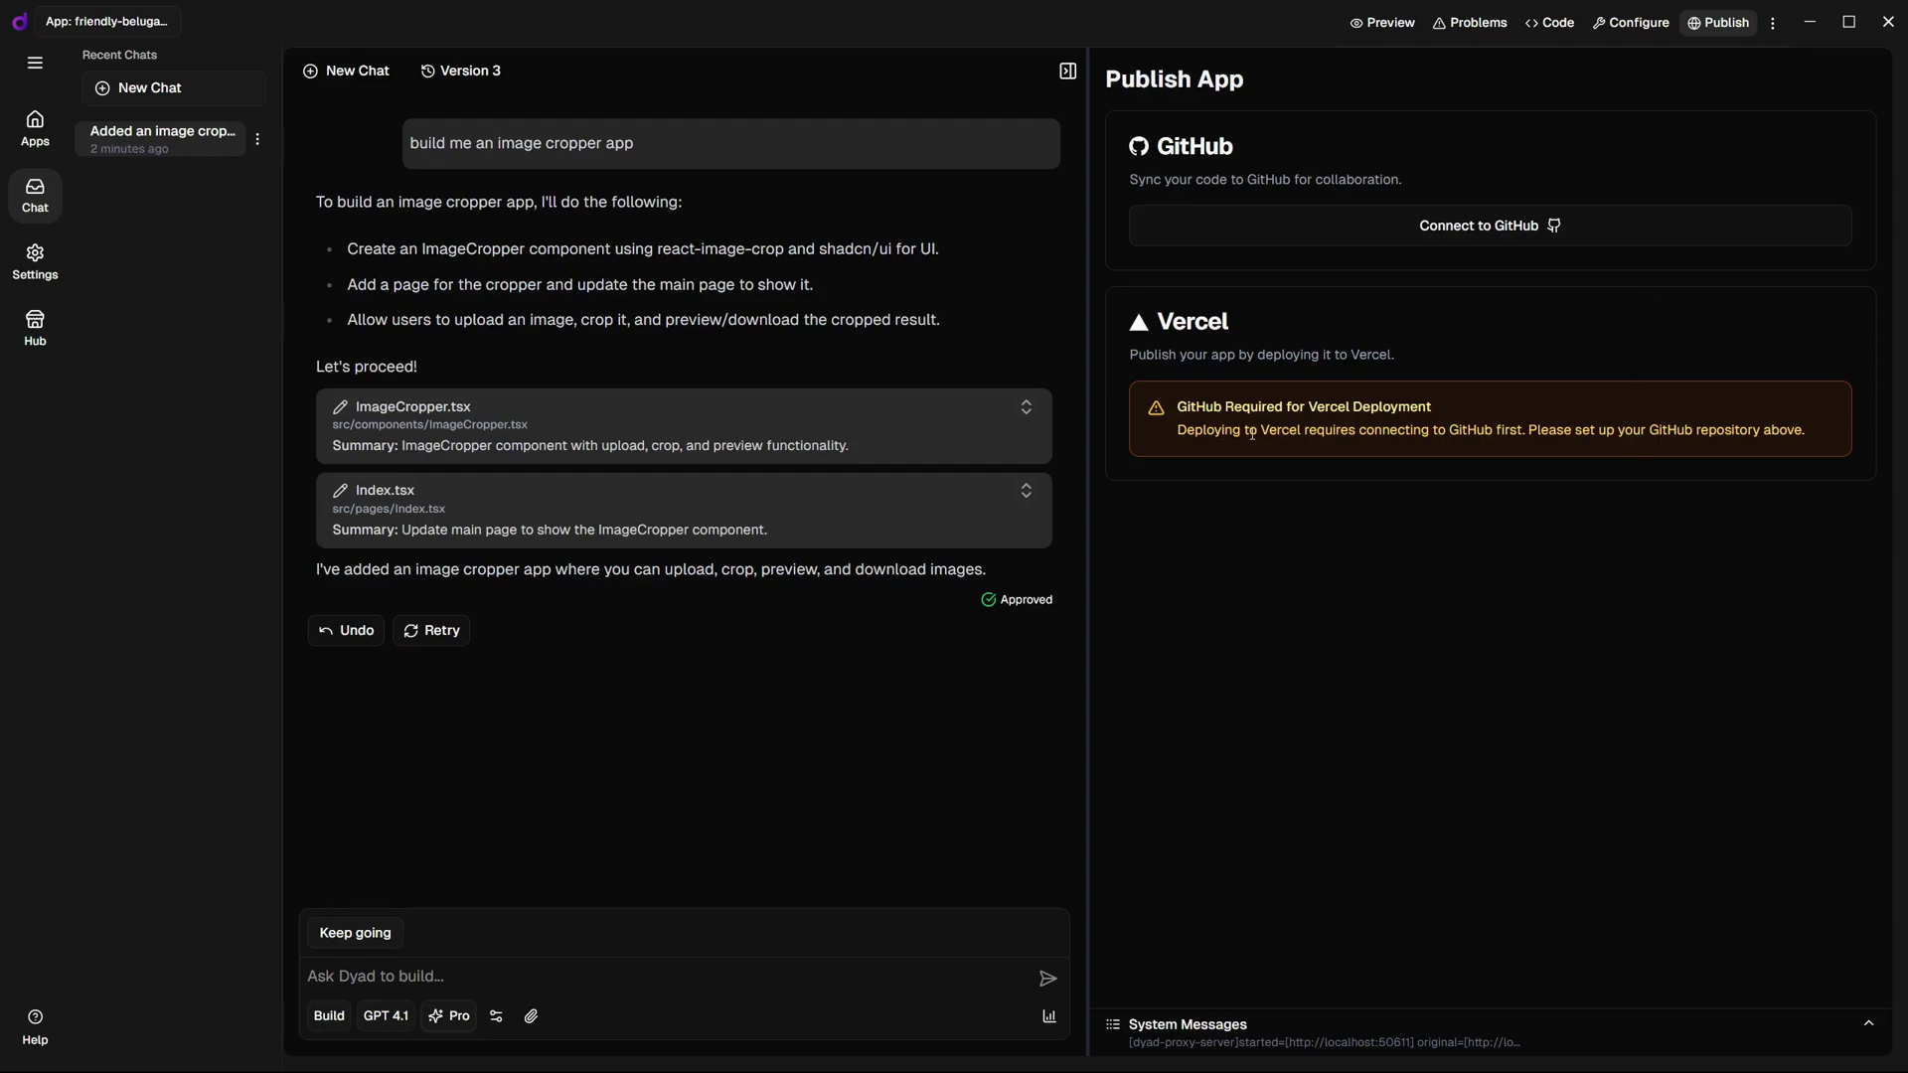
left_click_drag(1251, 433, 1346, 448)
left_click(1306, 503)
left_click(1384, 23)
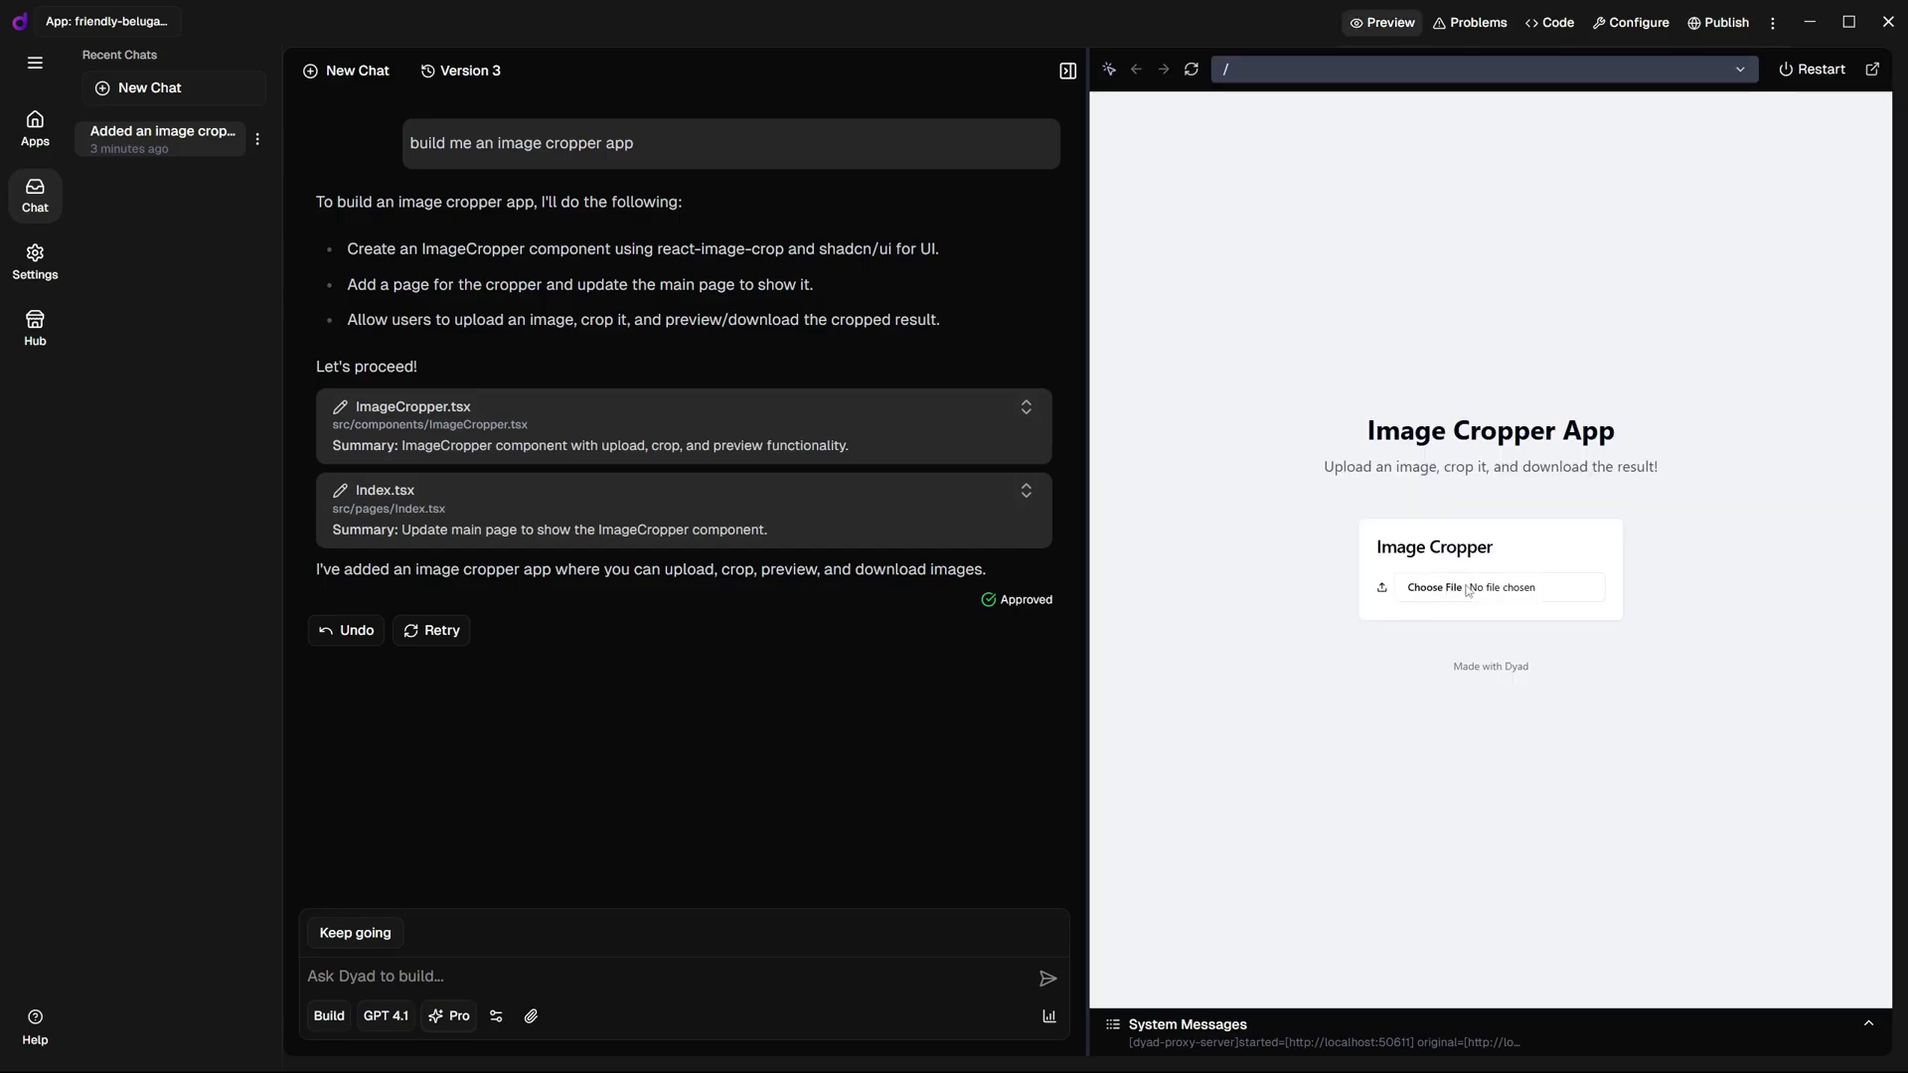
Step: Upload a forest photo, shrink the crop area, and save cropped-image.png to Downloads
left_click(1432, 587)
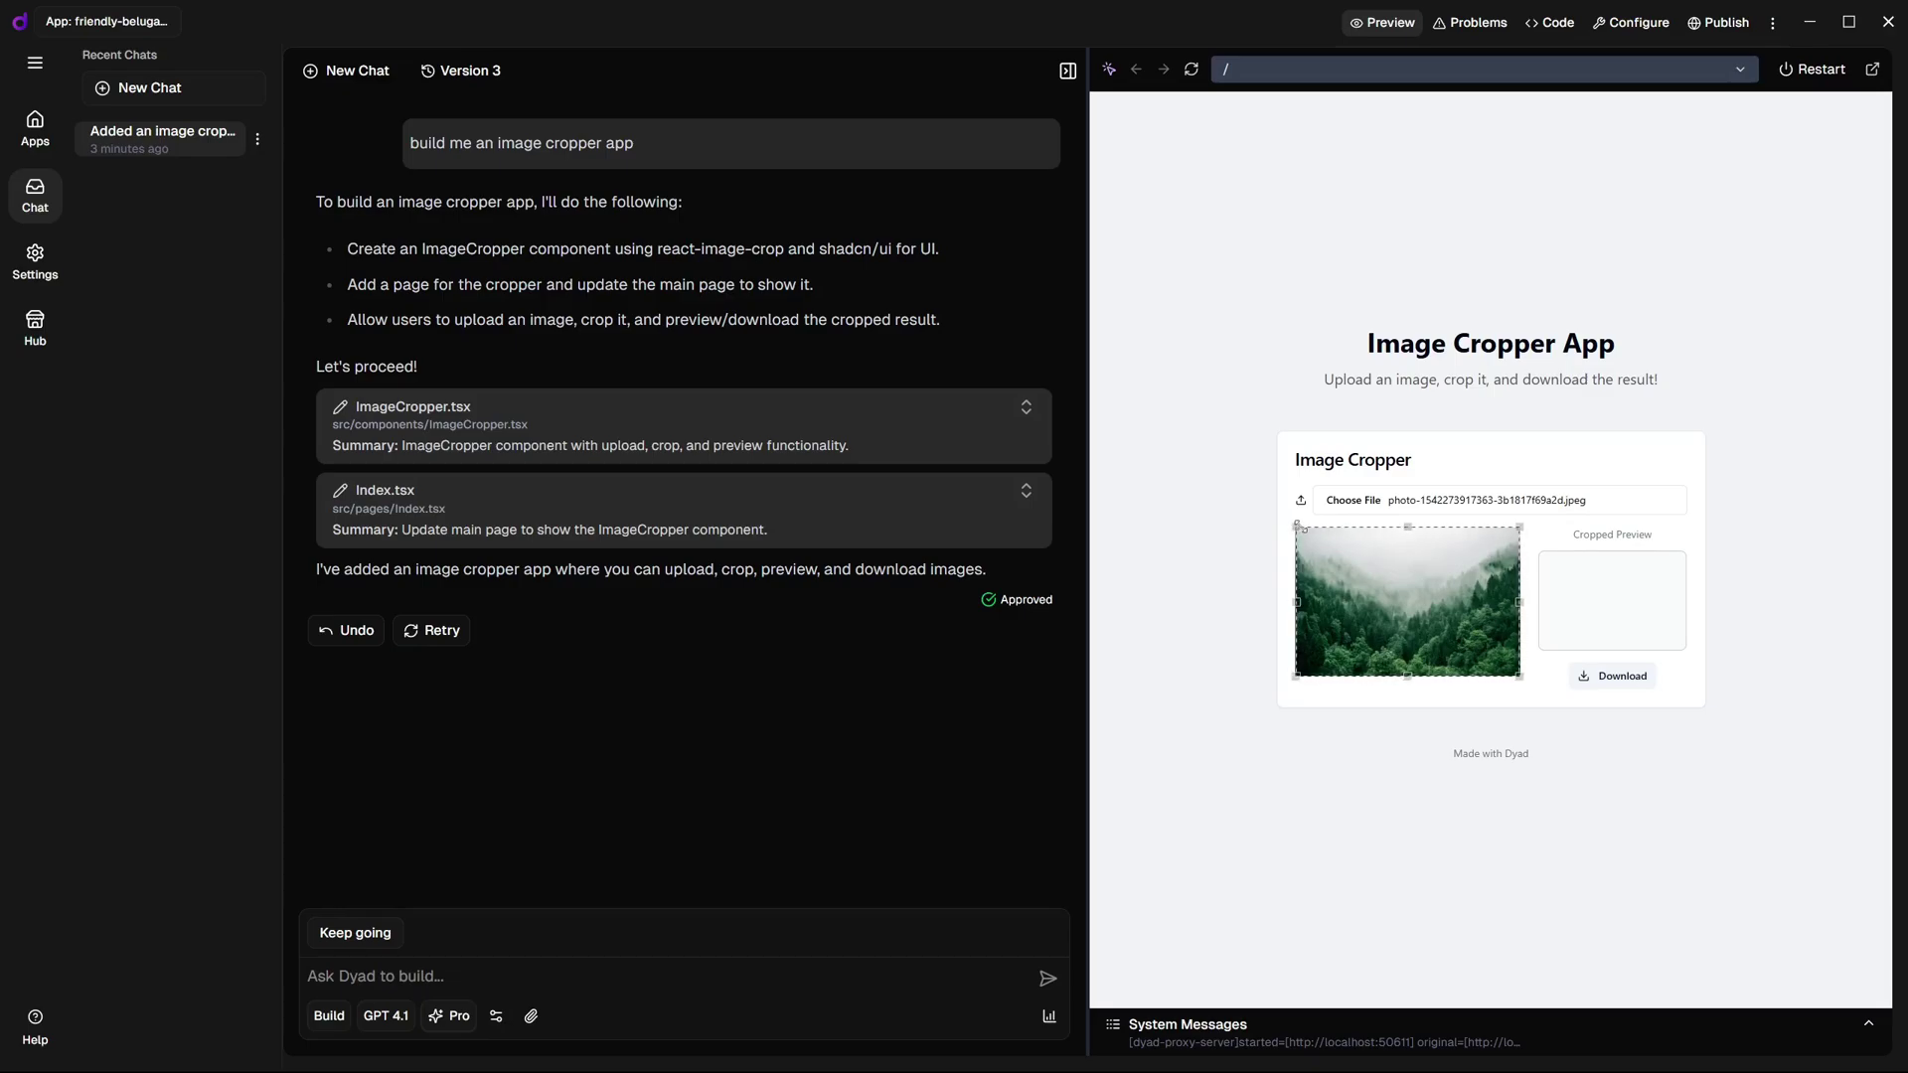
left_click_drag(1296, 532, 1391, 576)
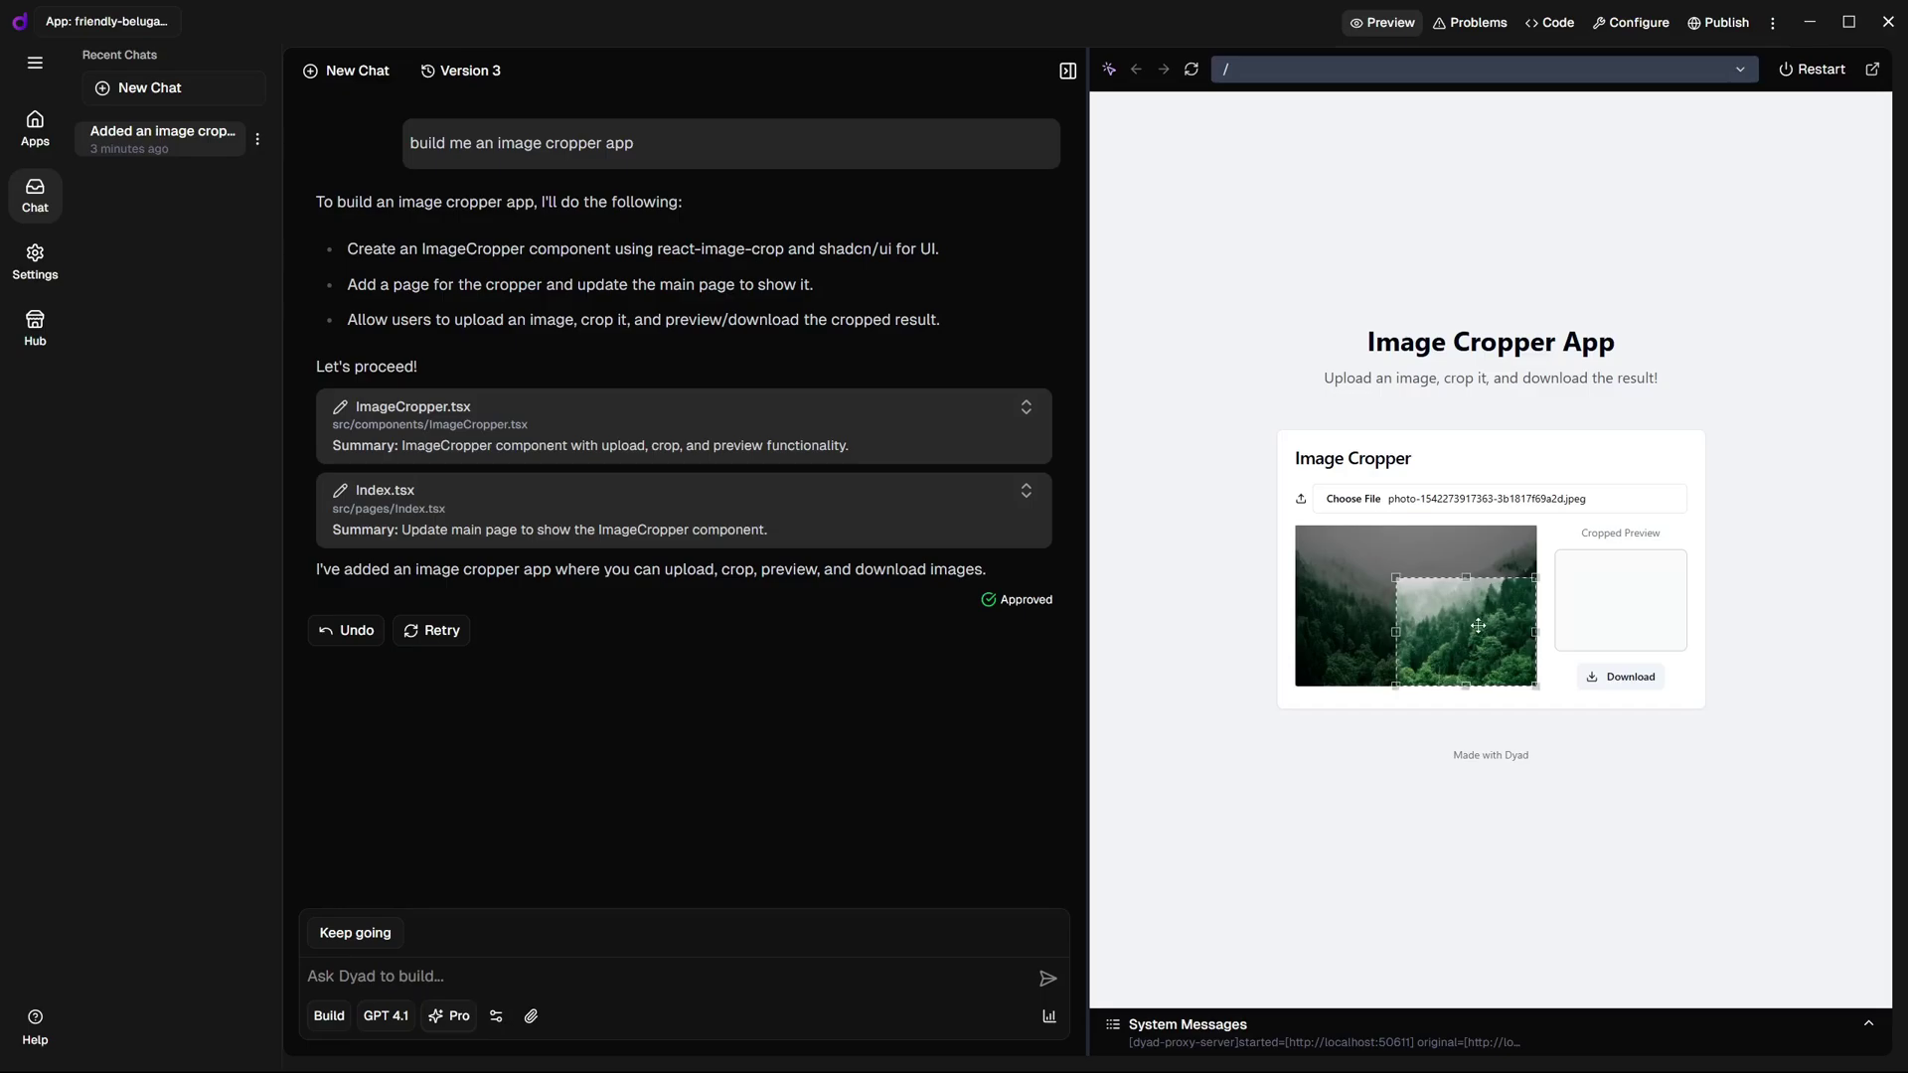
left_click(1623, 683)
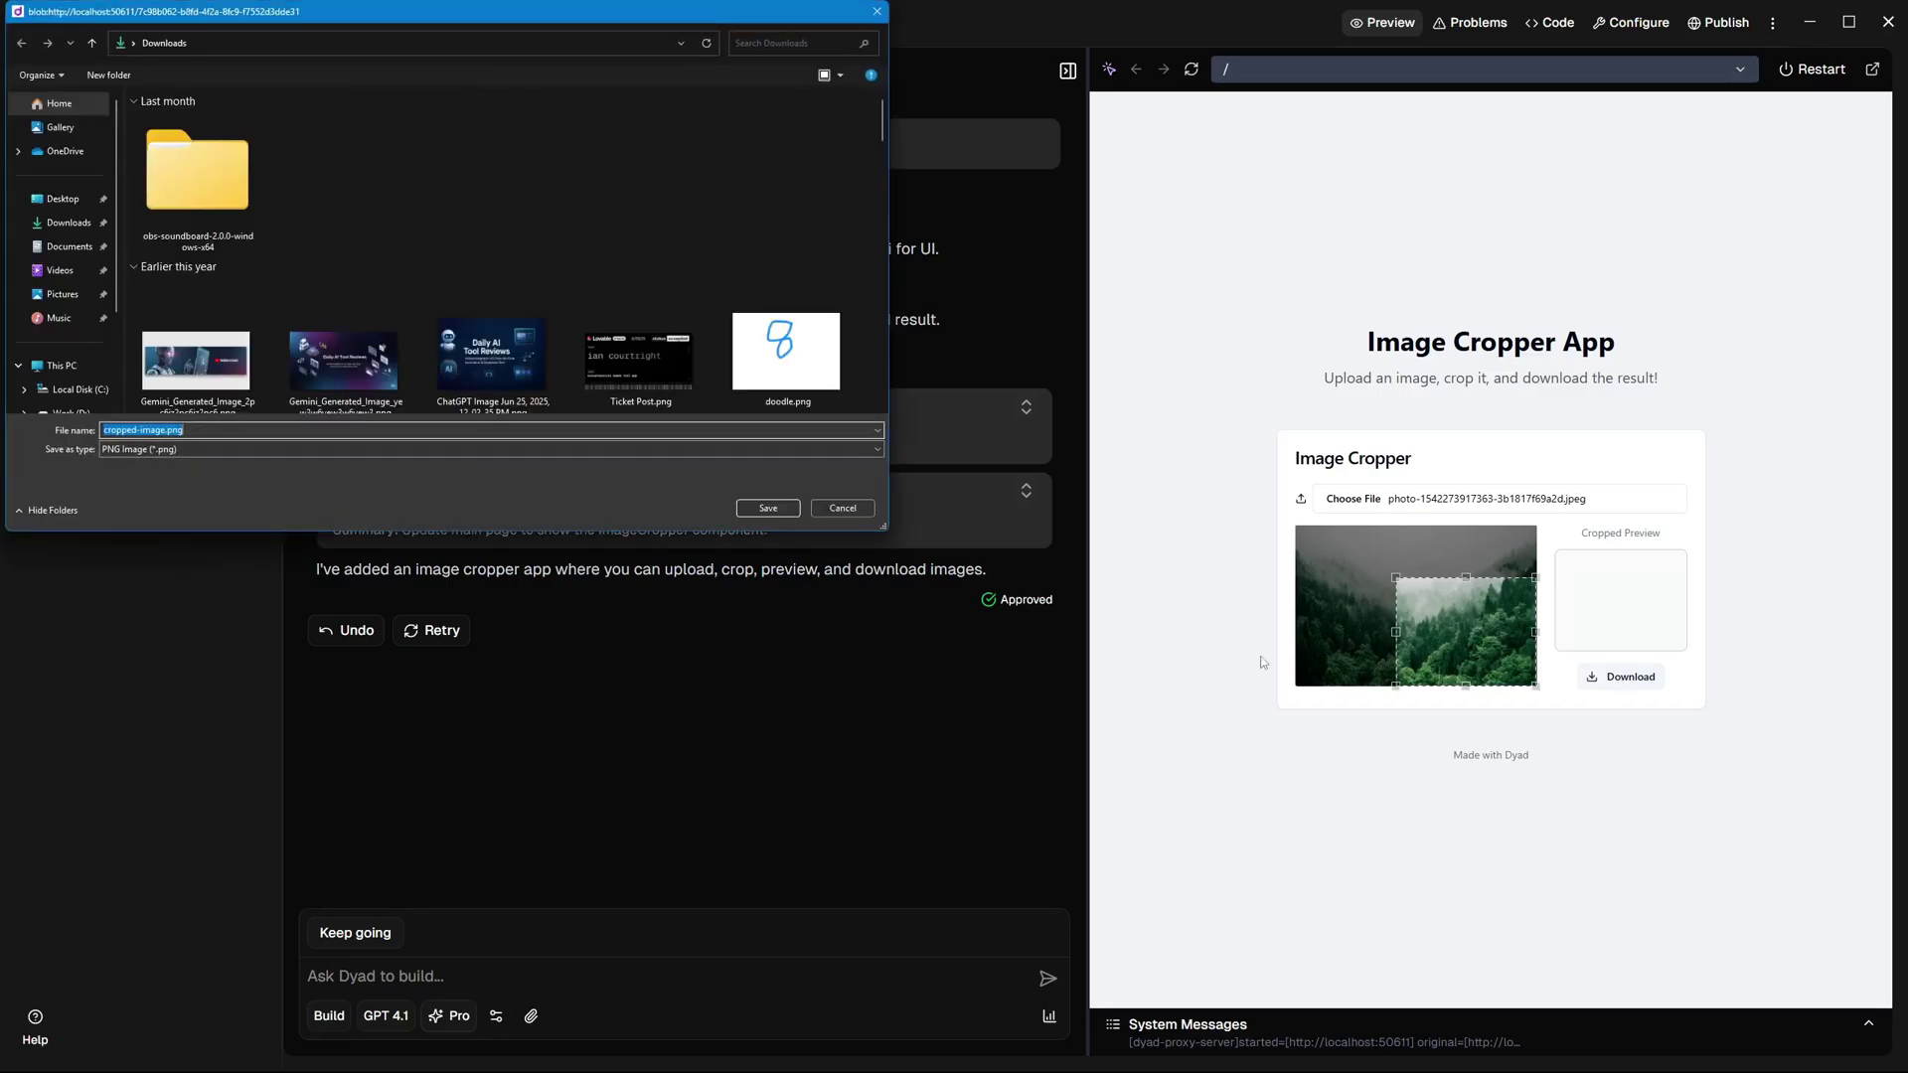
left_click(768, 509)
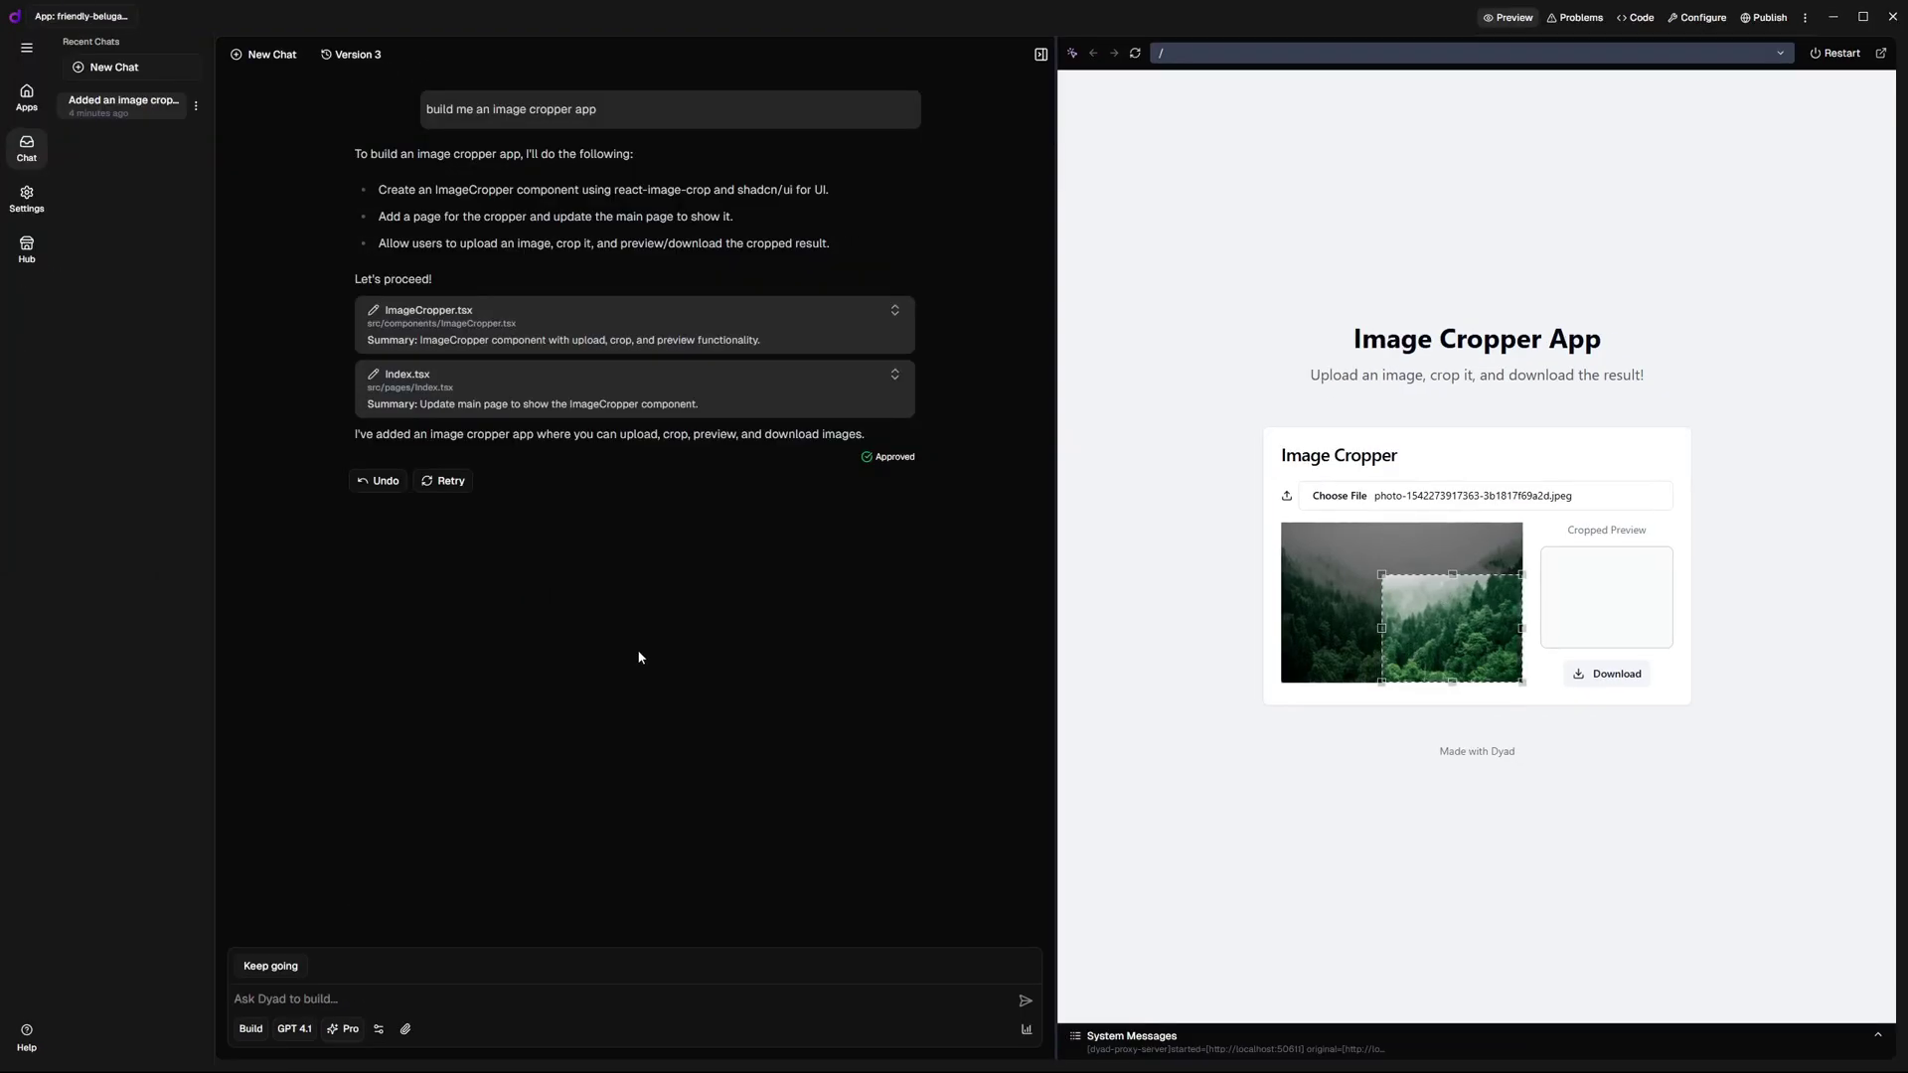
Step: Restart the app preview, review versions 1–3 in history, then bring up the dyad.sh site
left_click(1842, 54)
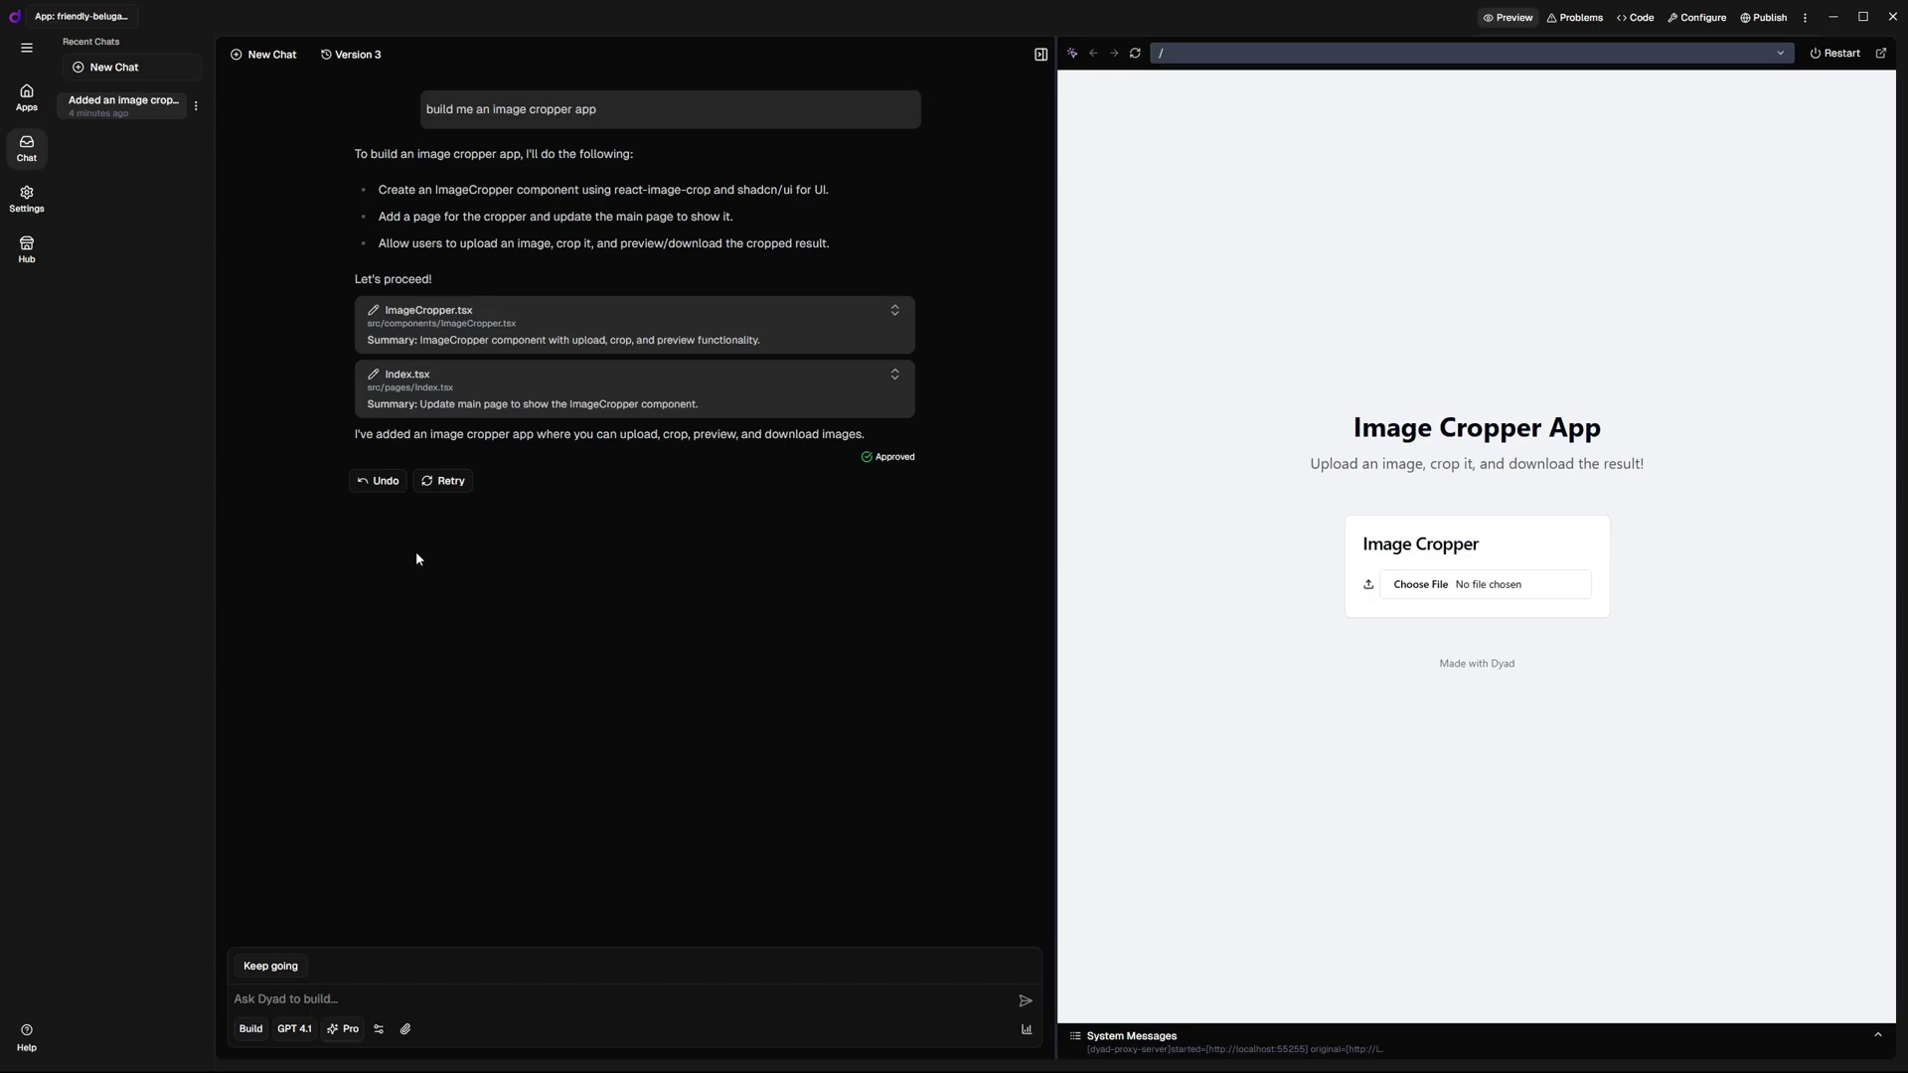
left_click(353, 54)
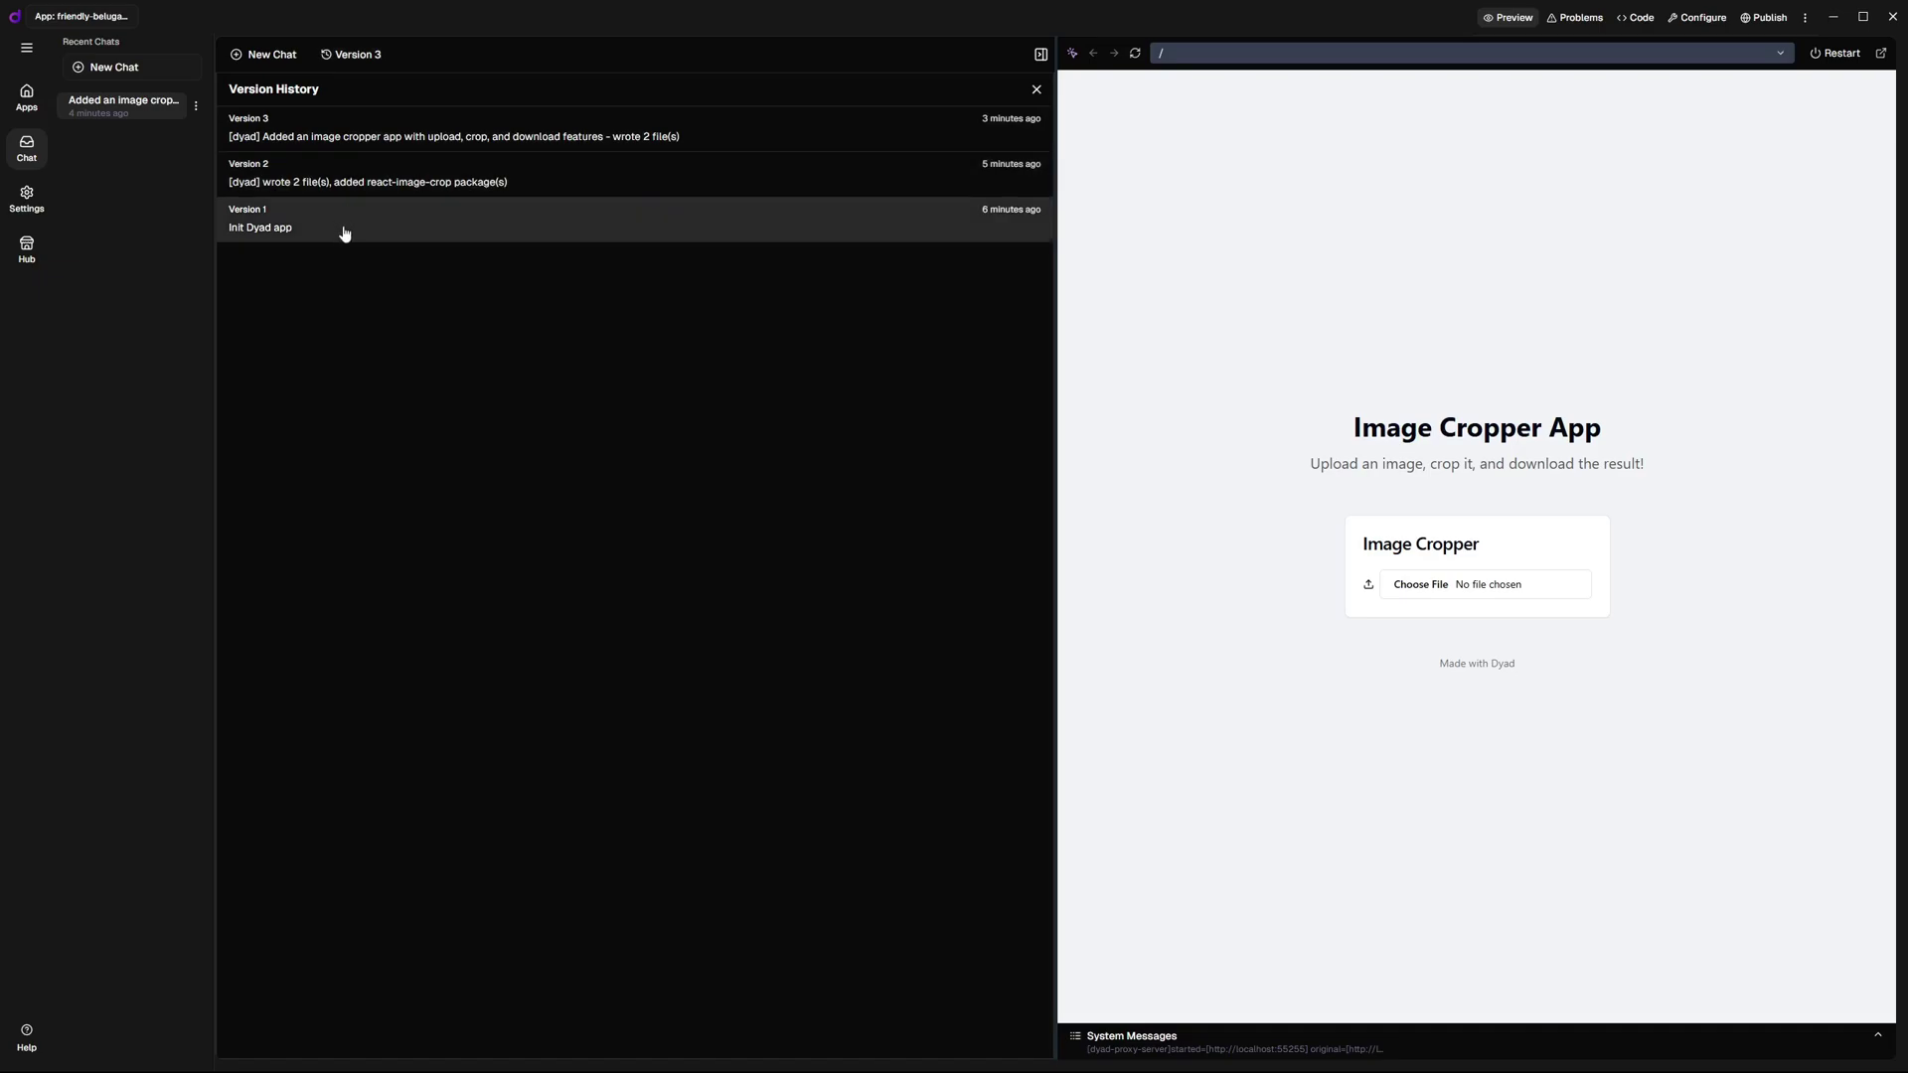
key("Escape")
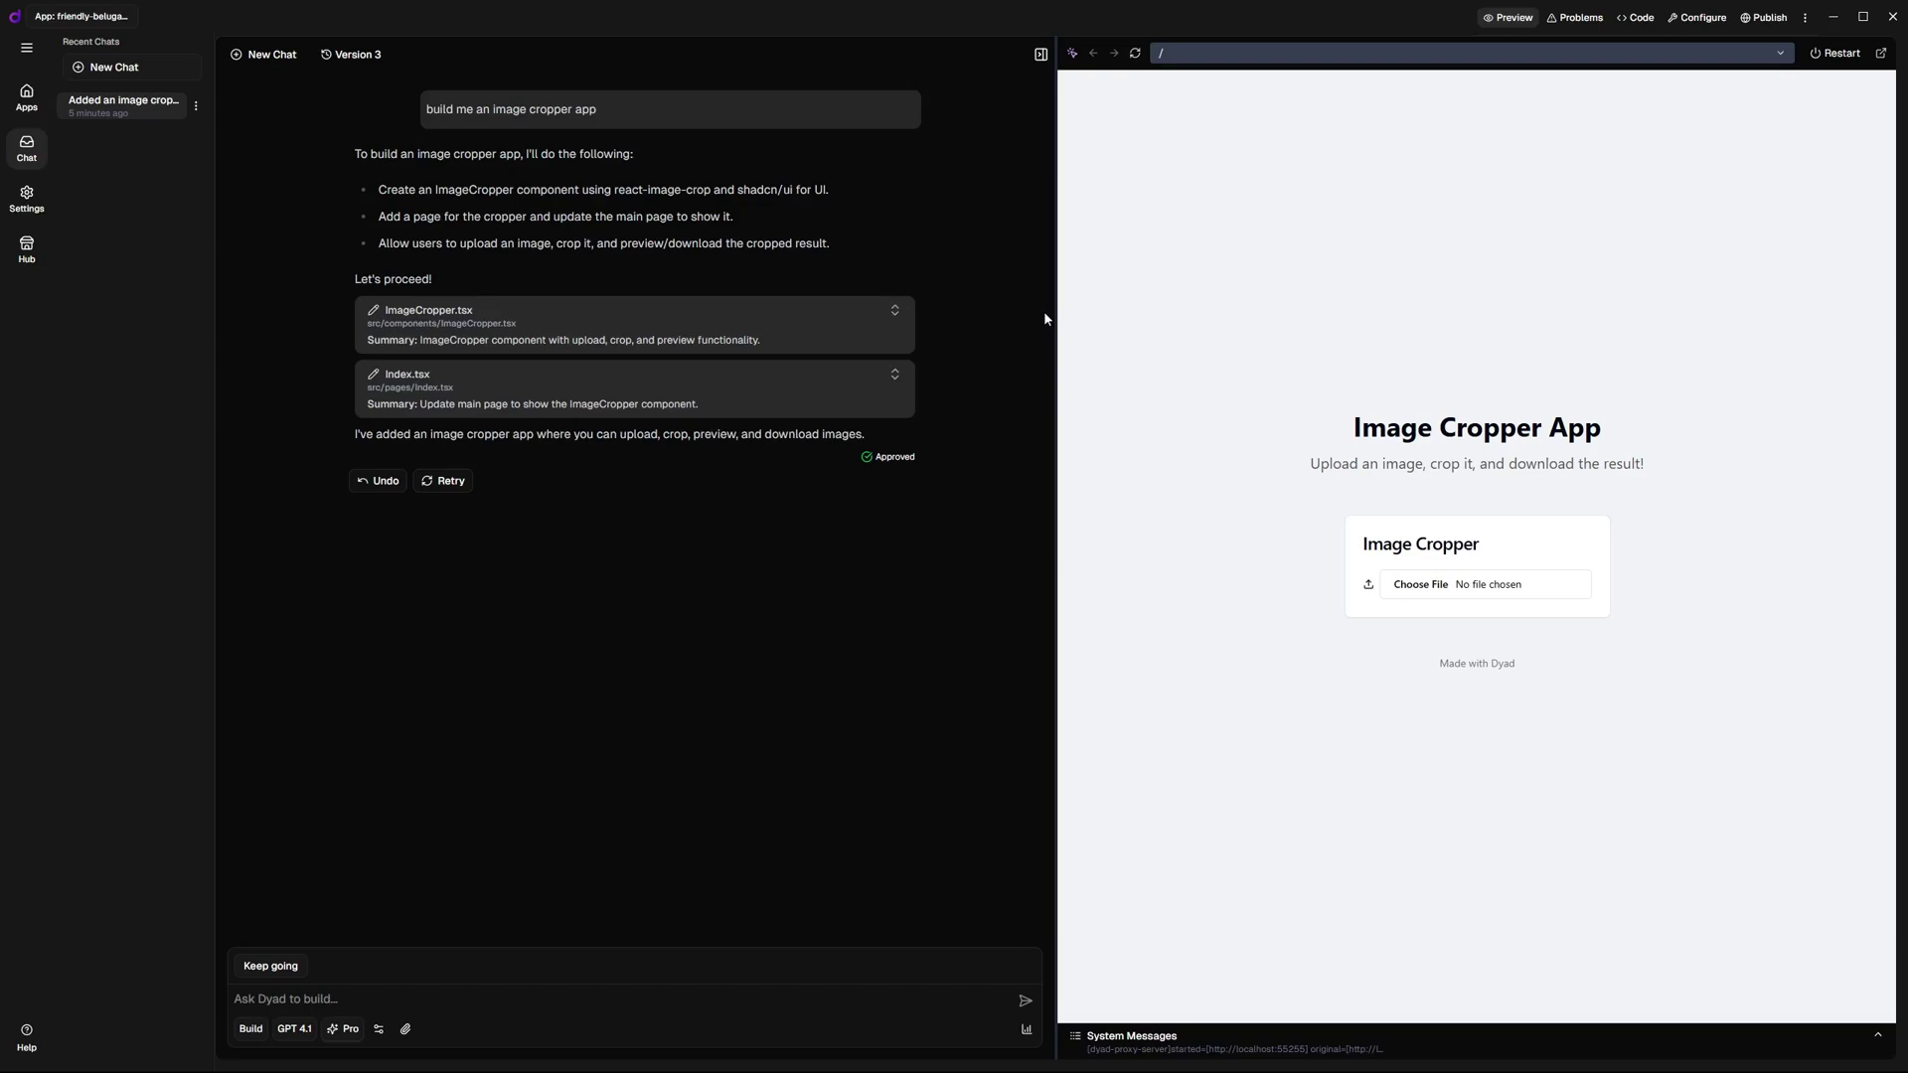
key("alt+Tab")
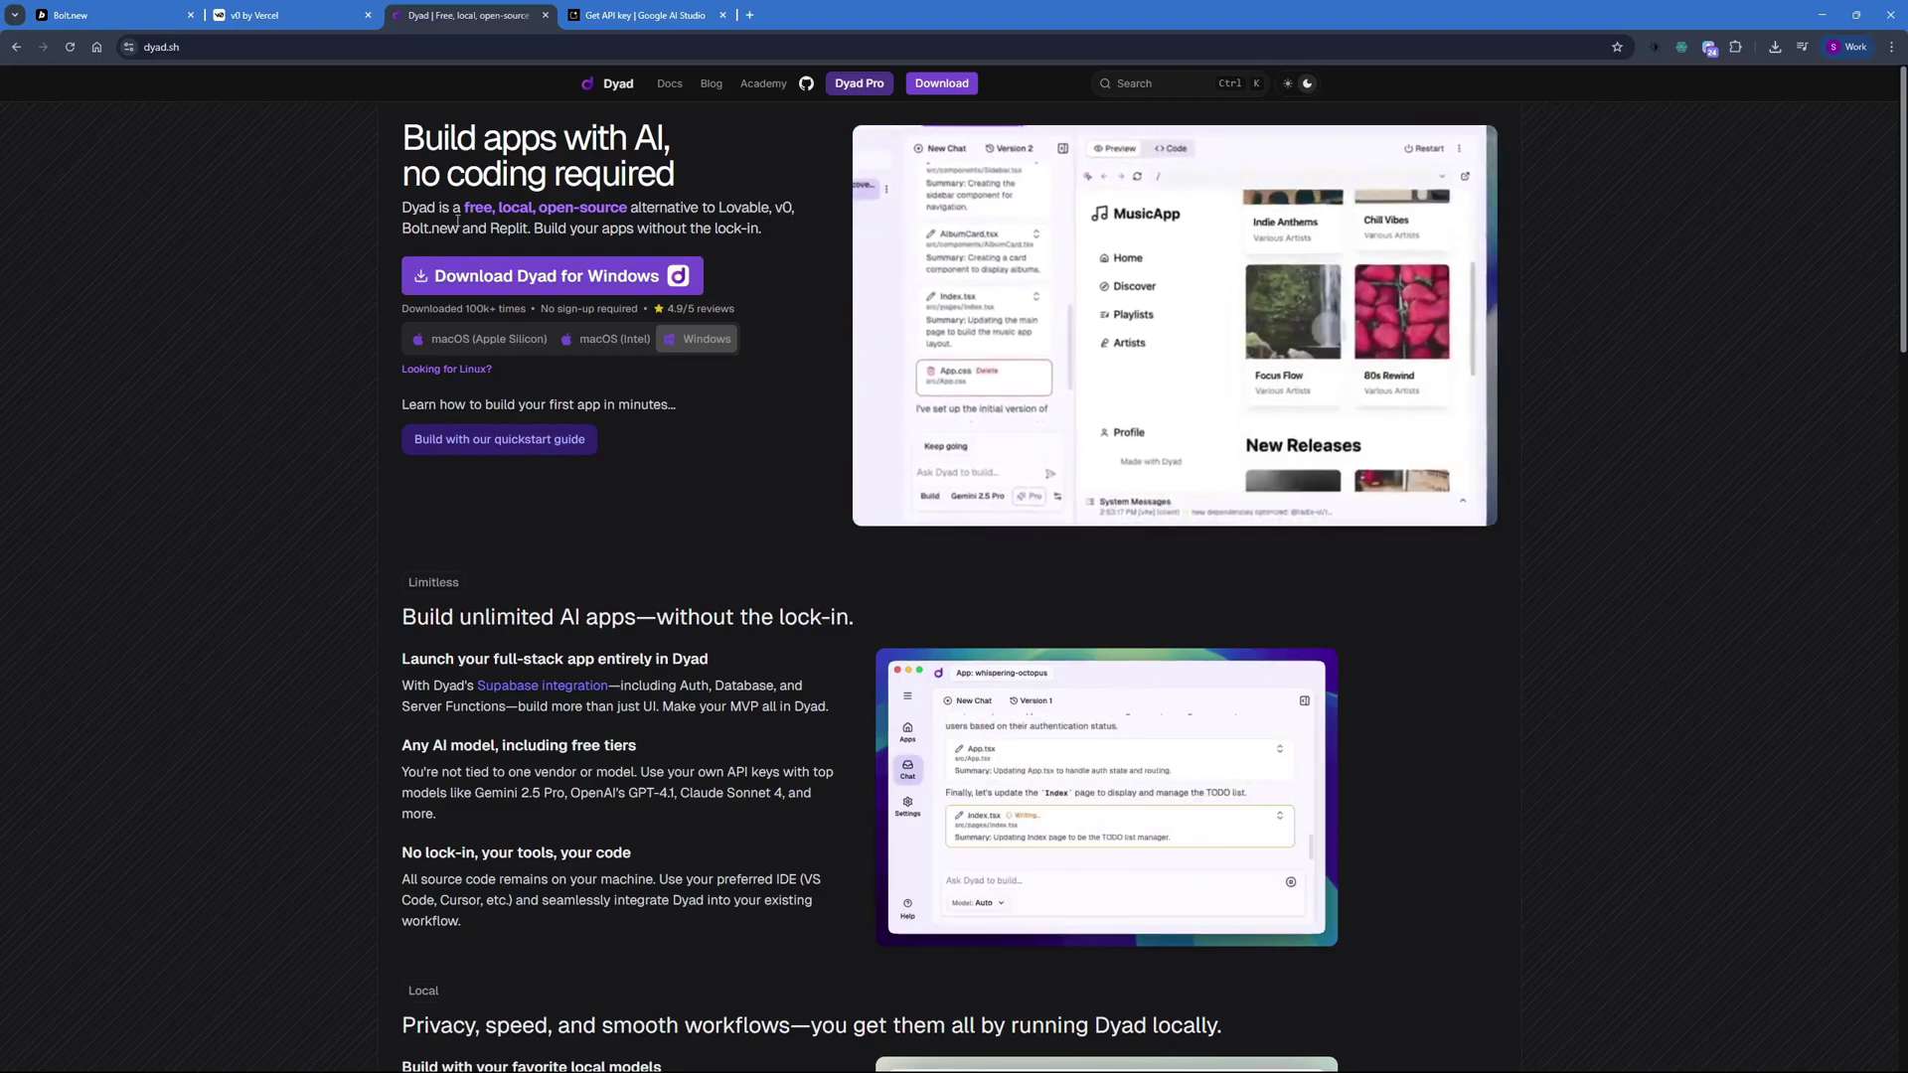
Step: Highlight the phrase 'free, local' in the dyad.sh homepage intro
left_click_drag(463, 207, 534, 208)
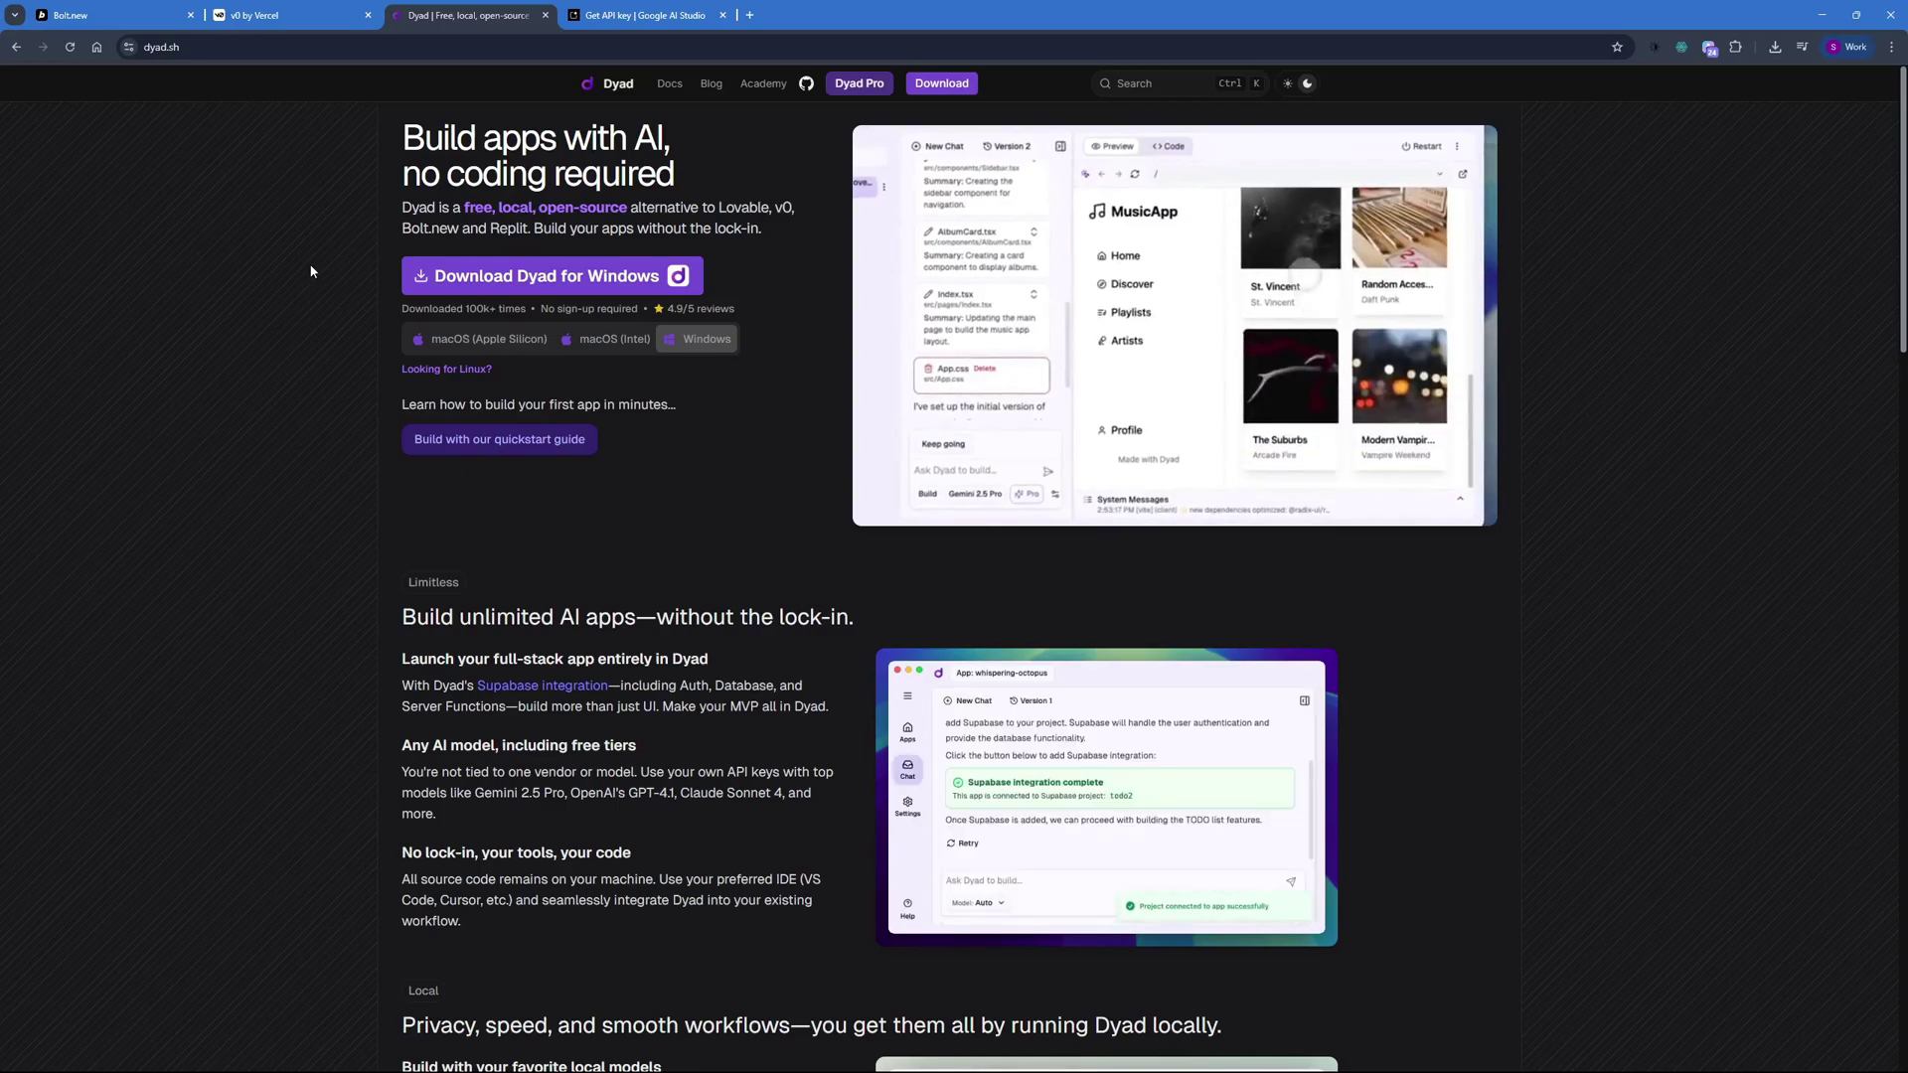
scroll(699, 438, "down", 4)
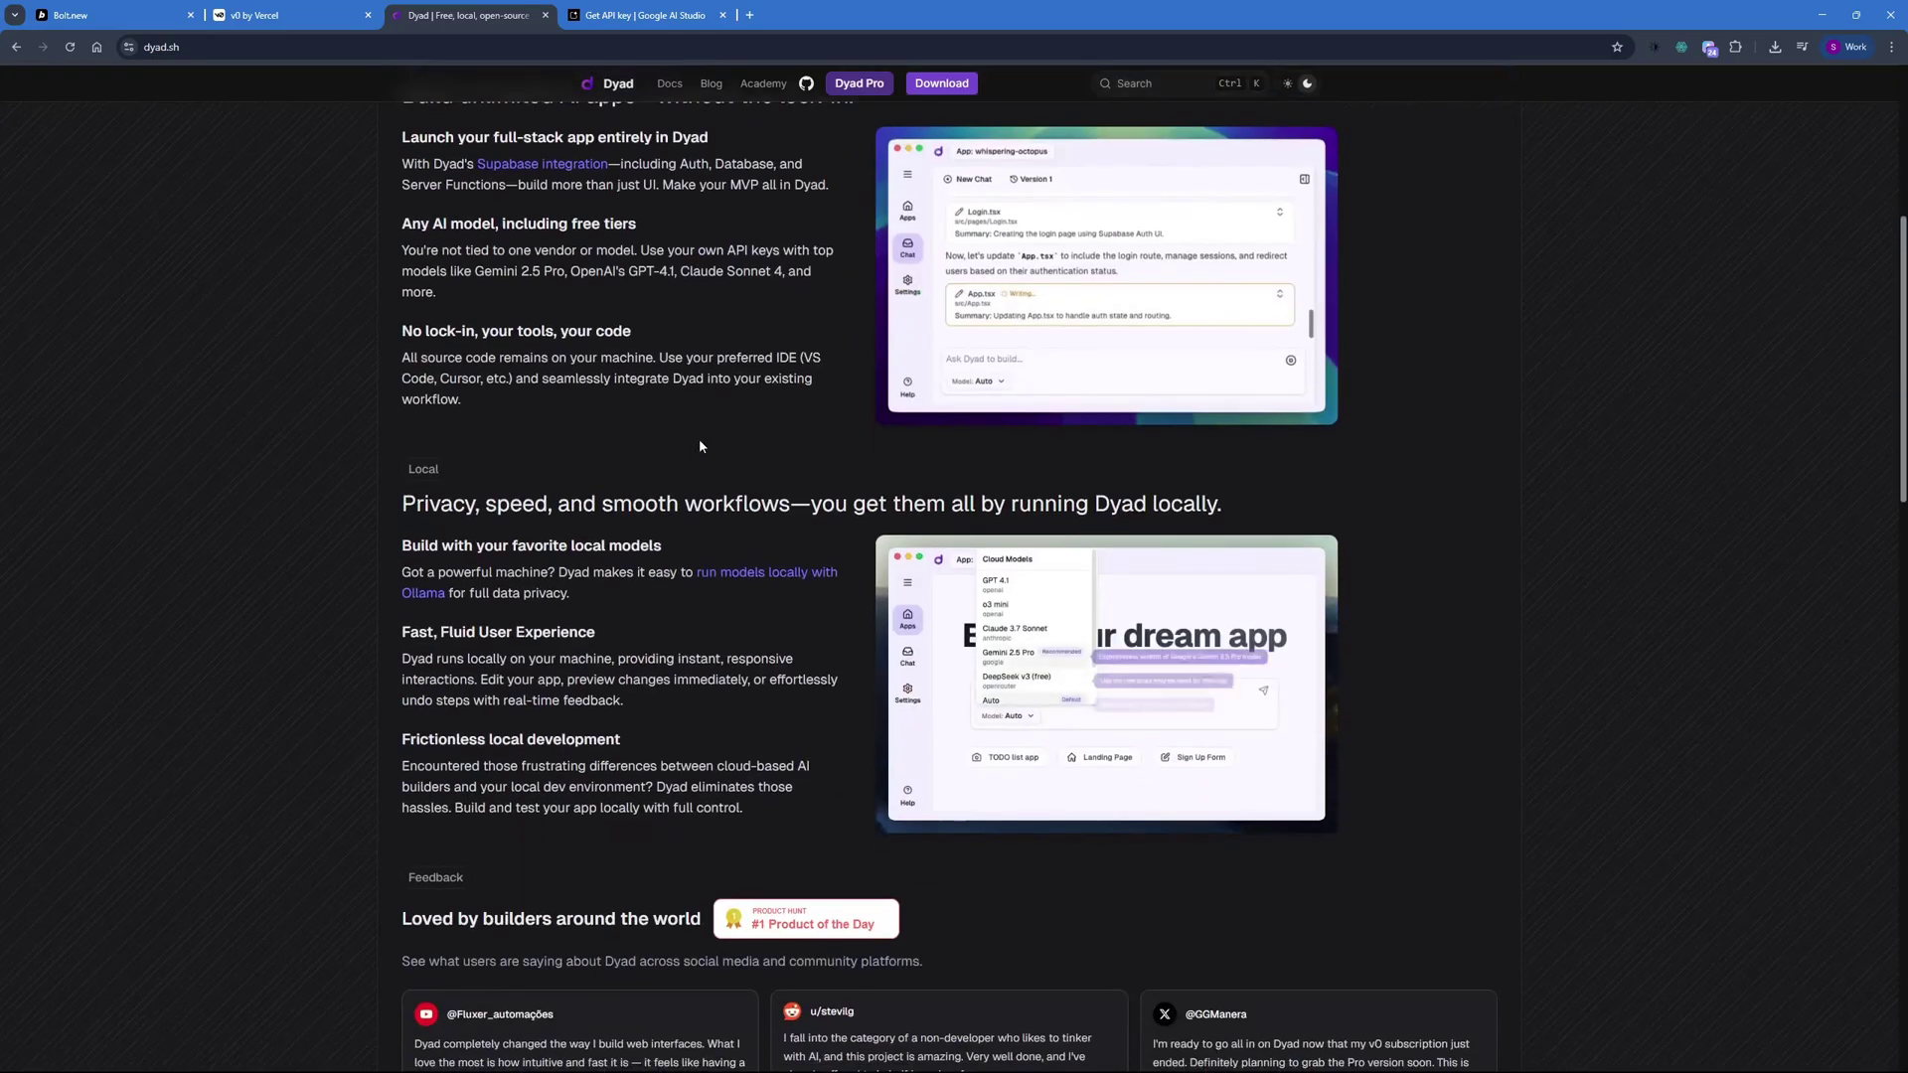
scroll(696, 441, "down", 2)
scroll(695, 442, "down", 2)
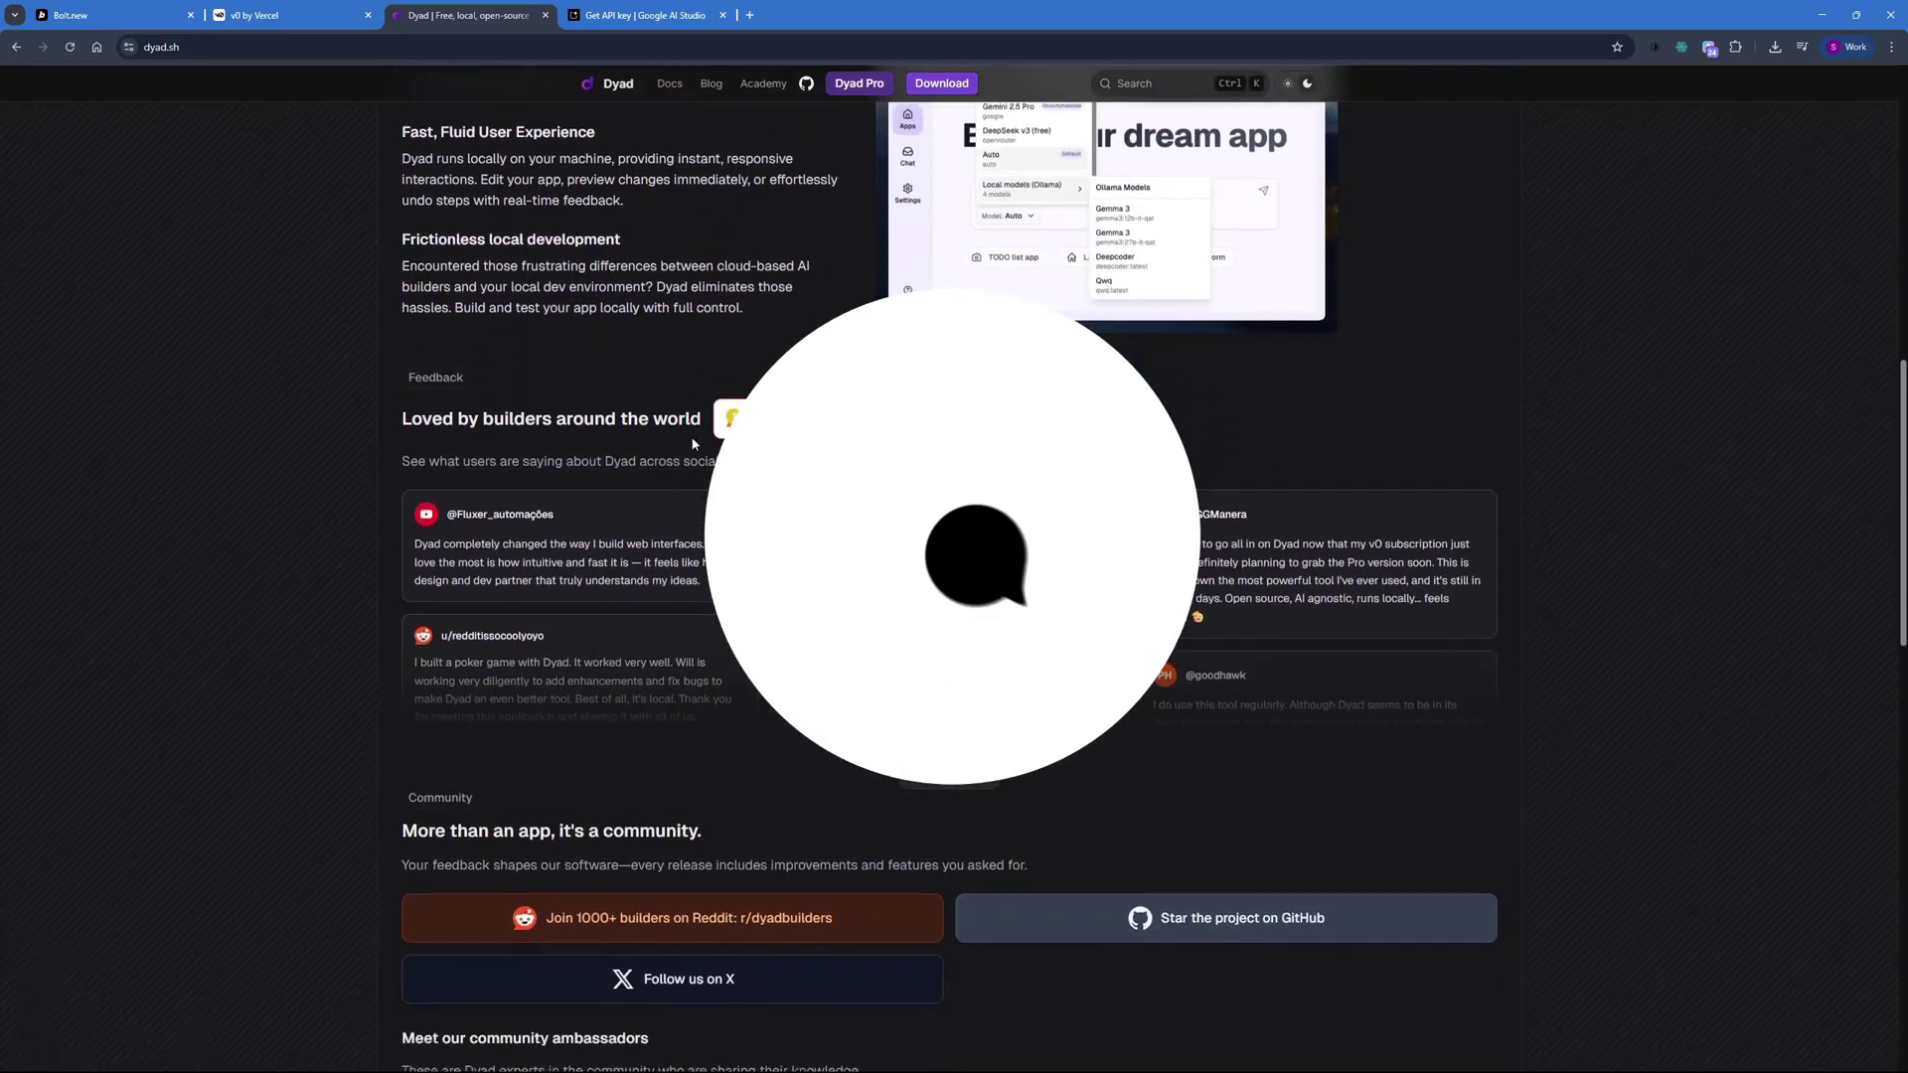
scroll(684, 447, "down", 2)
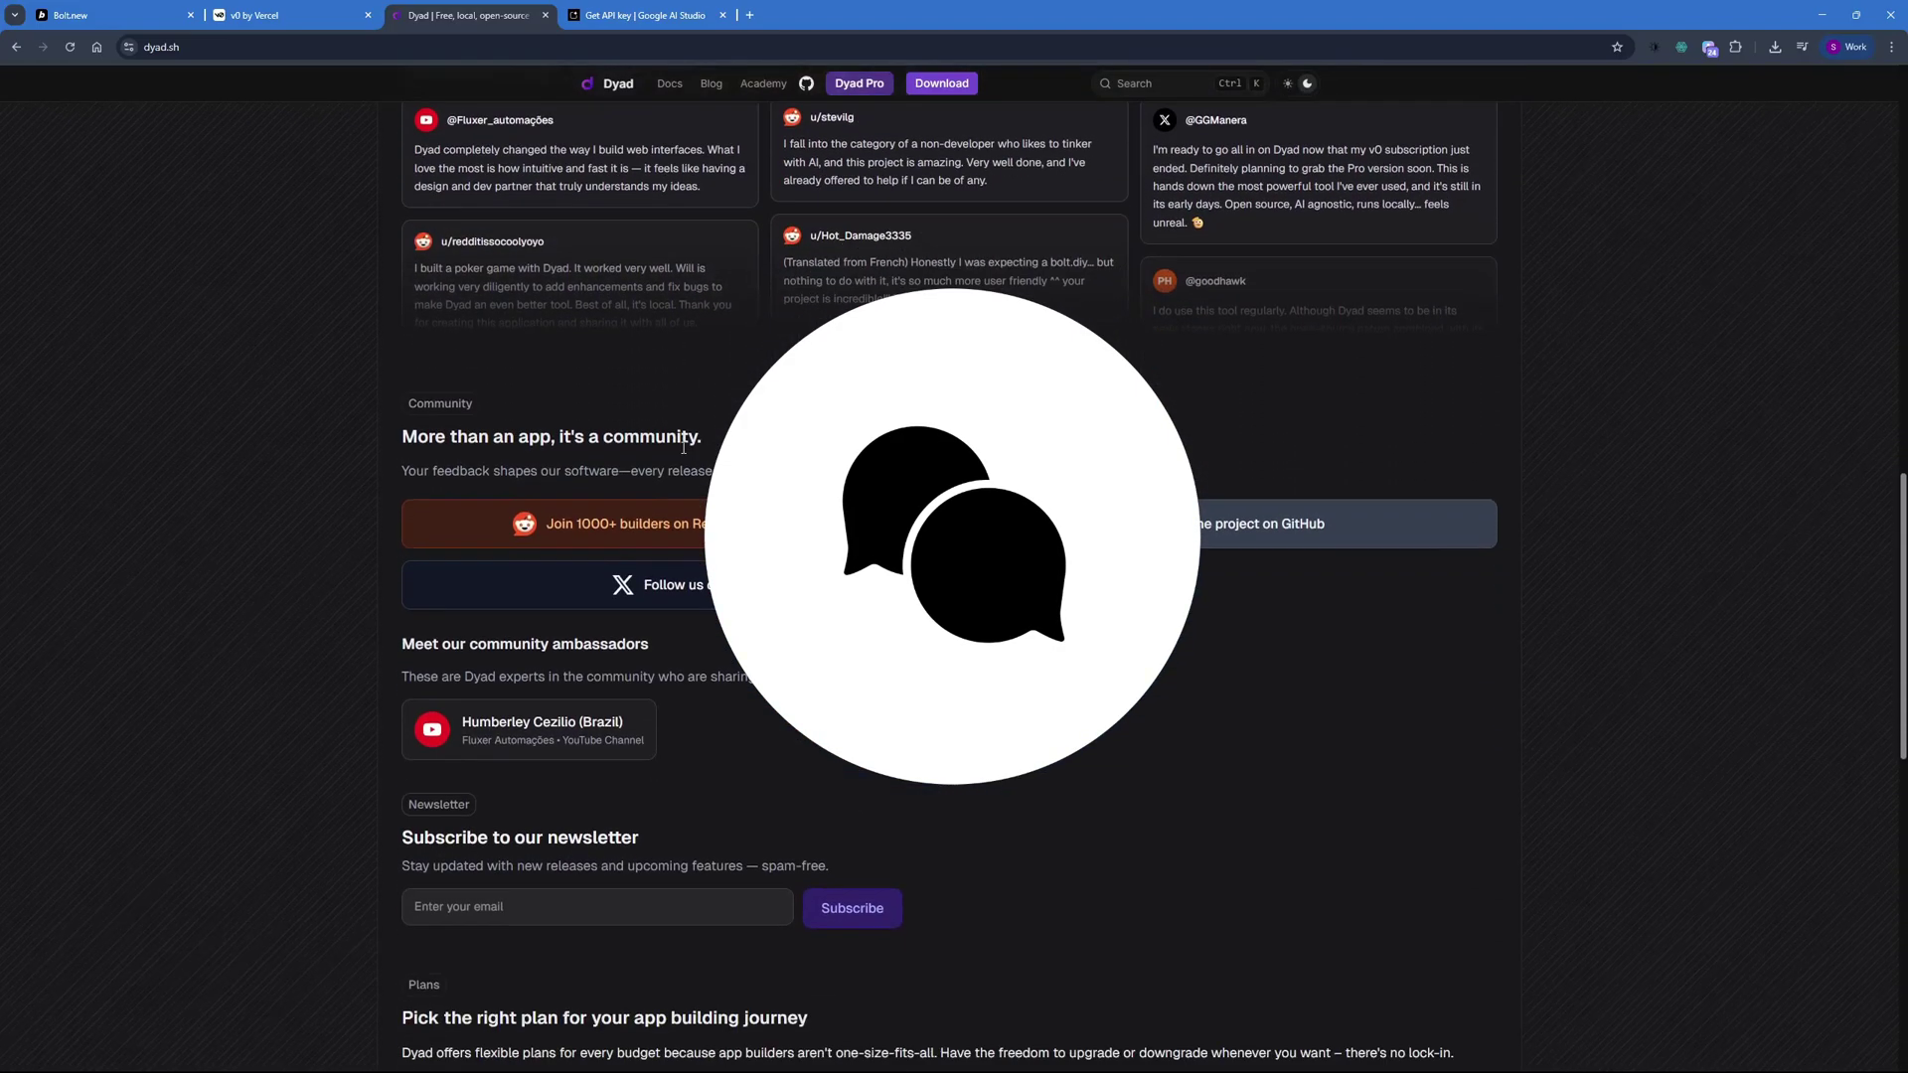
scroll(685, 448, "down", 2)
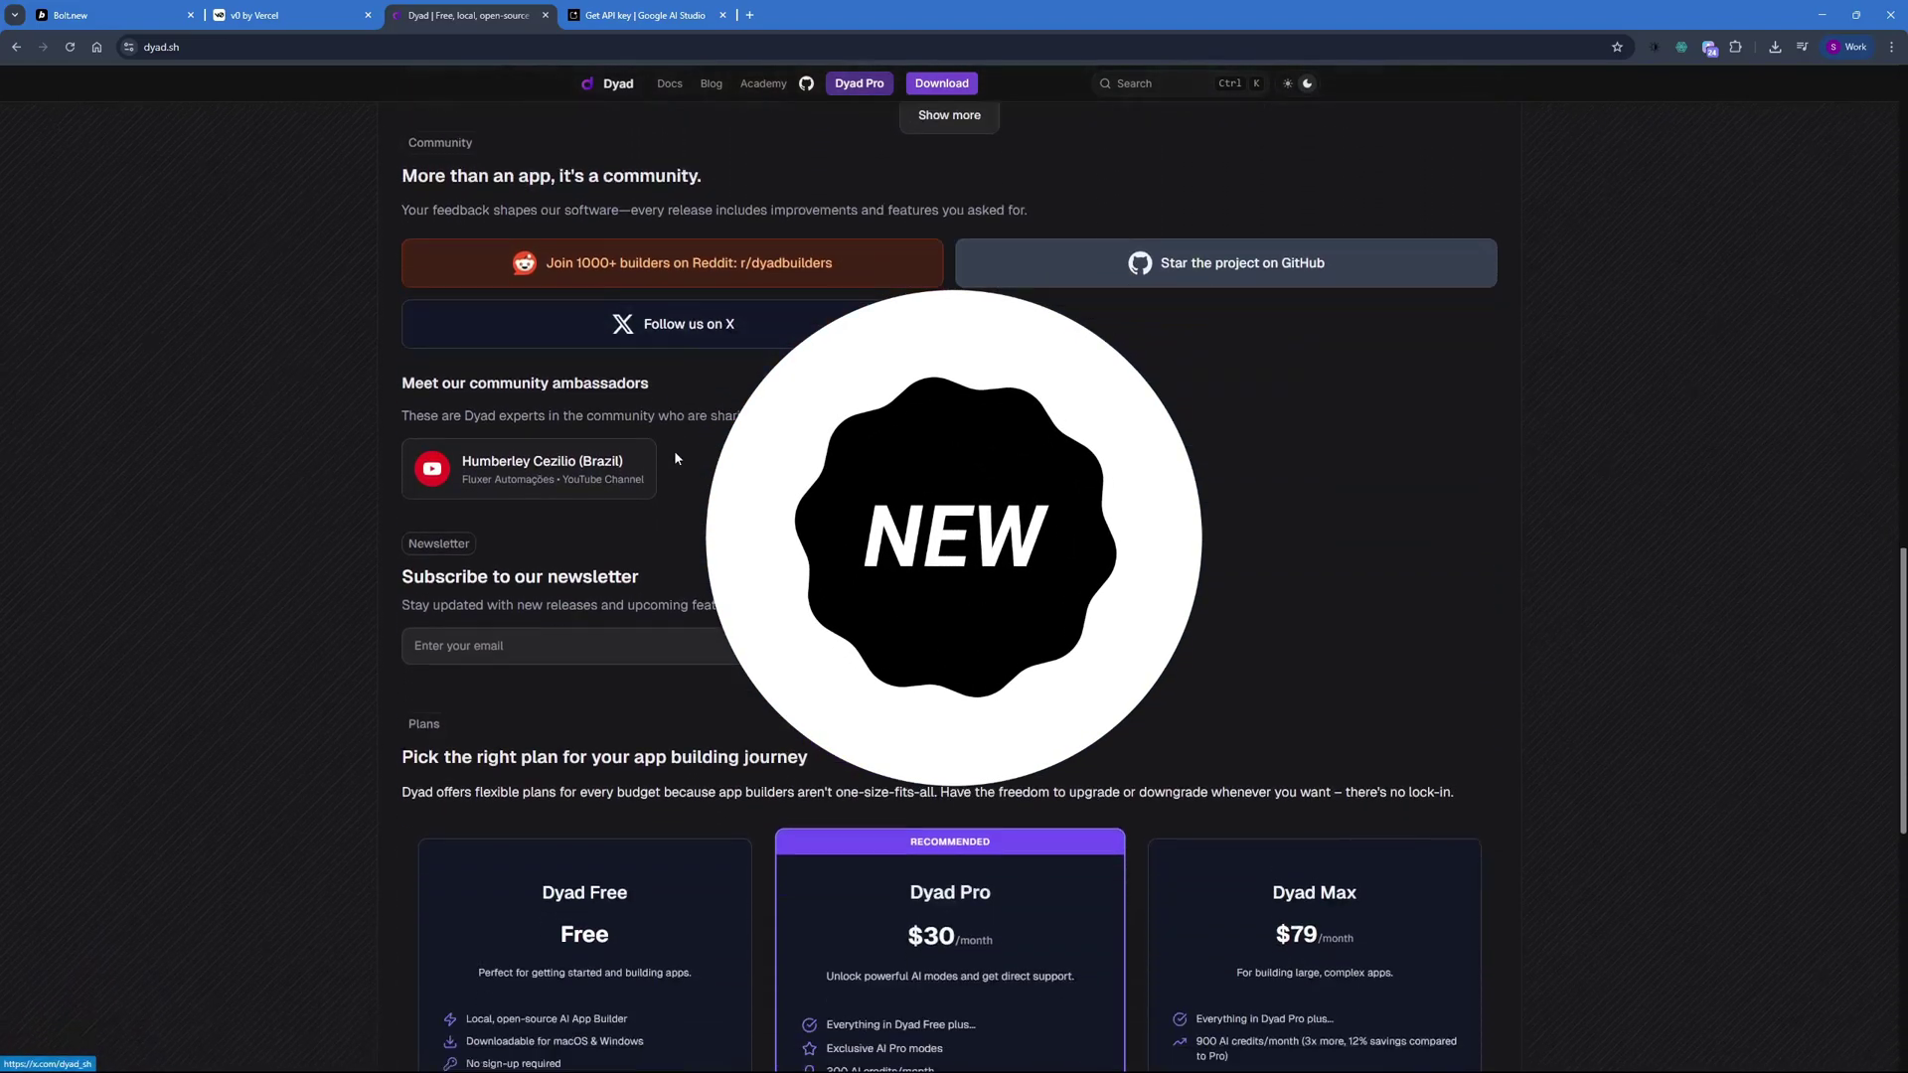
scroll(675, 450, "down", 2)
scroll(671, 451, "down", 2)
scroll(666, 460, "down", 2)
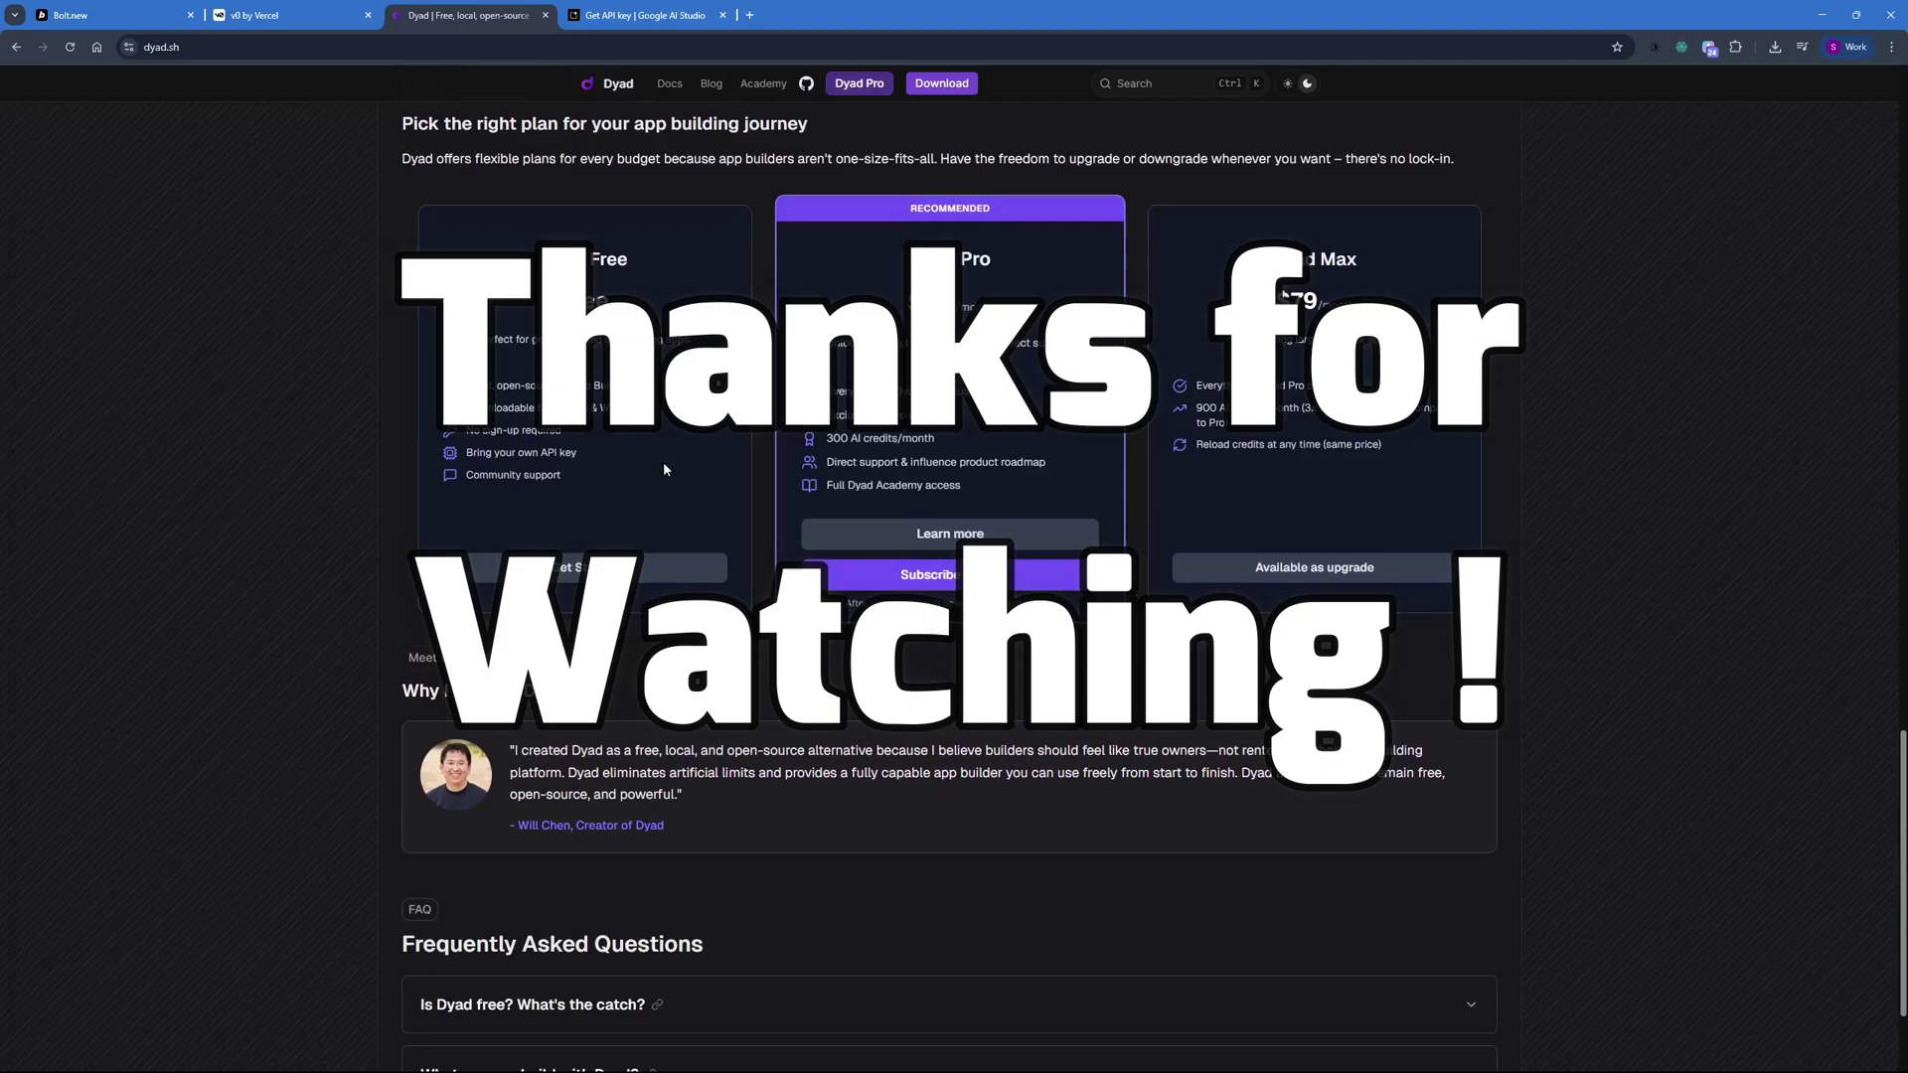
scroll(655, 465, "down", 1)
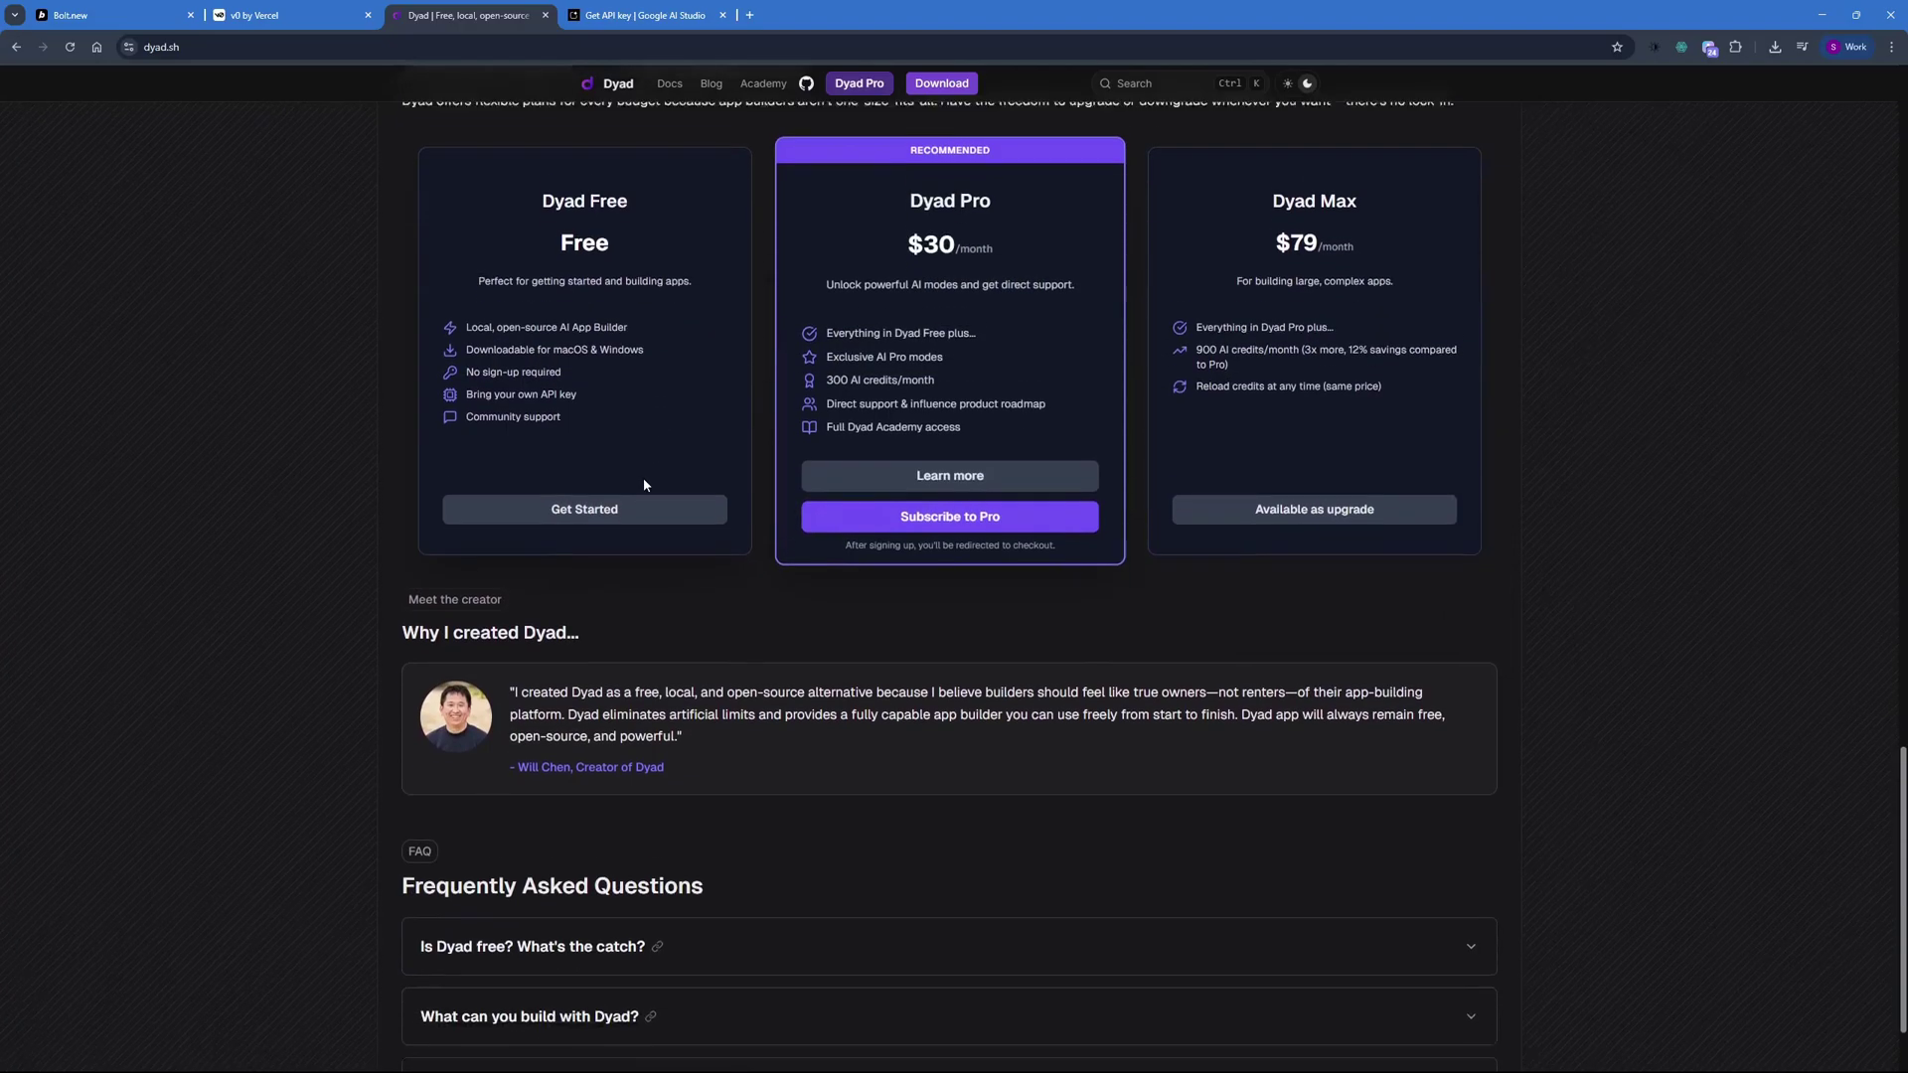
scroll(643, 477, "down", 1)
scroll(639, 484, "up", 3)
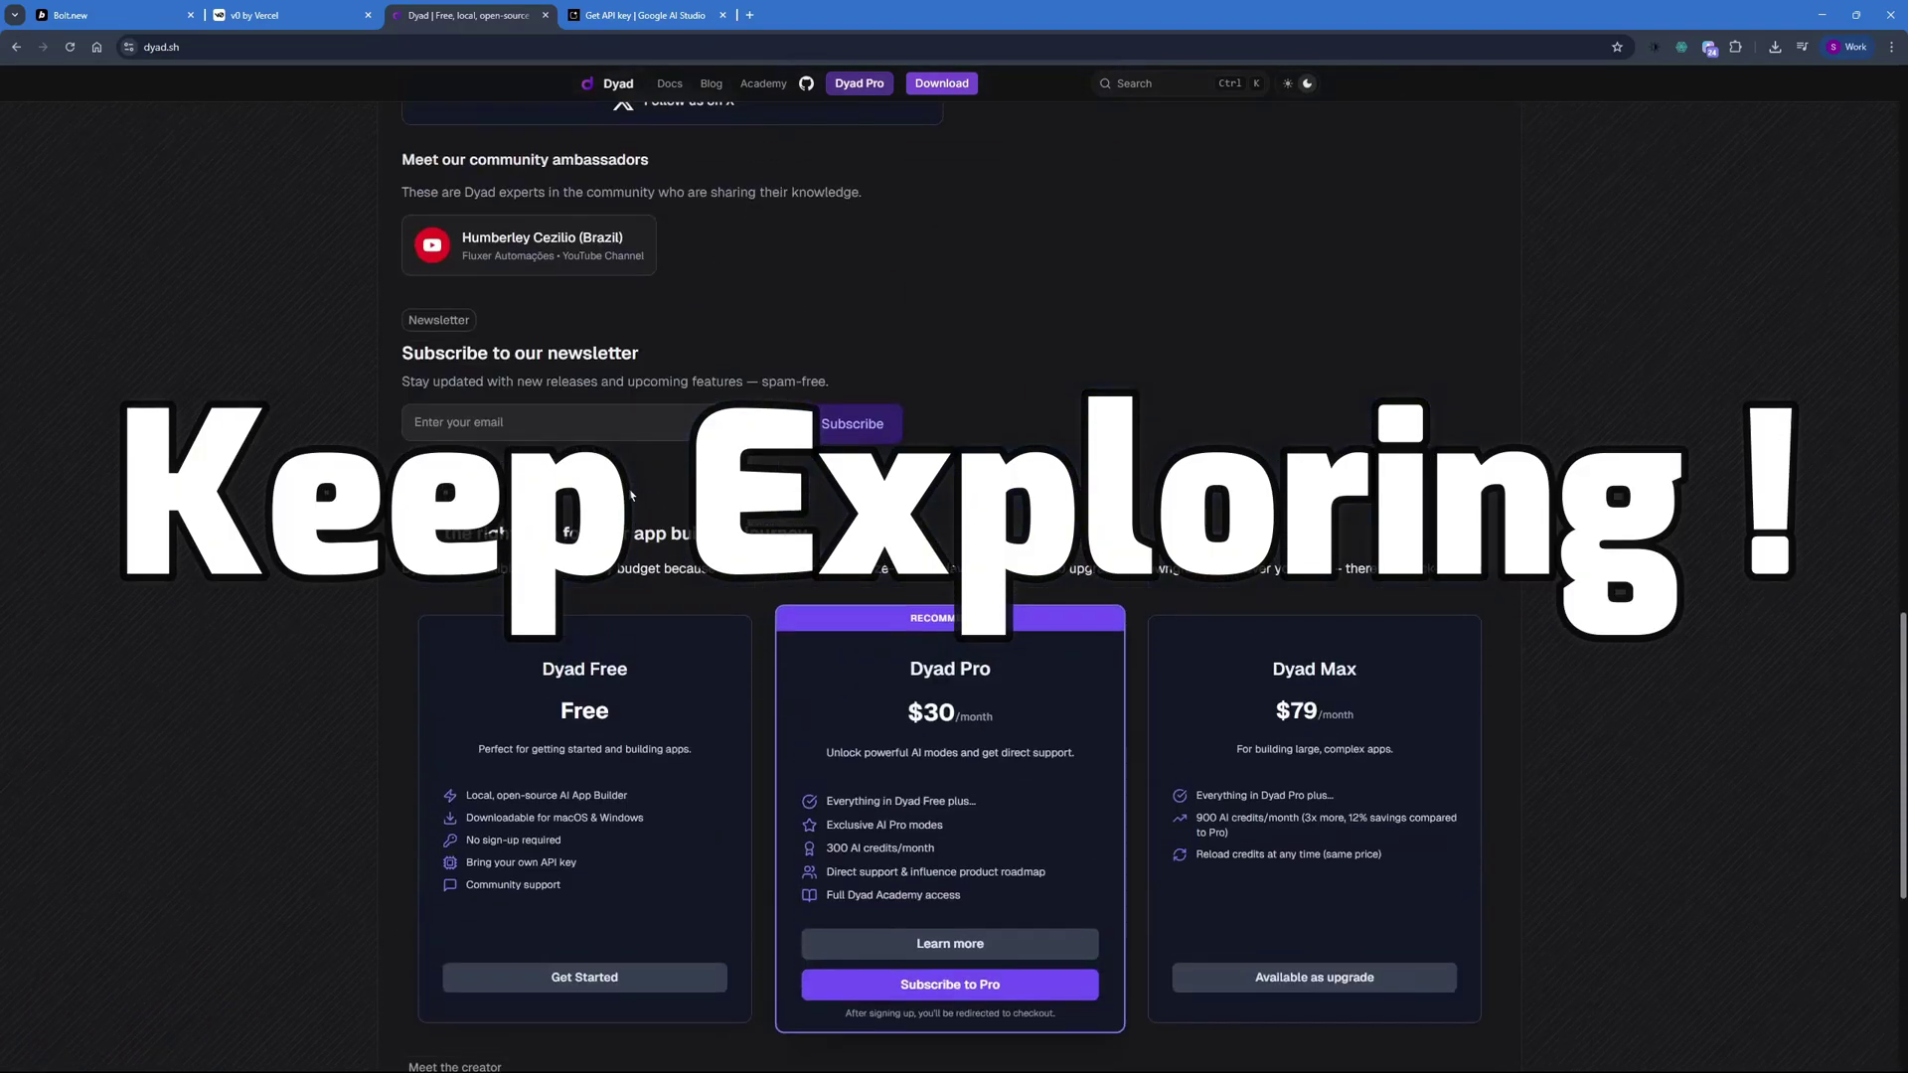